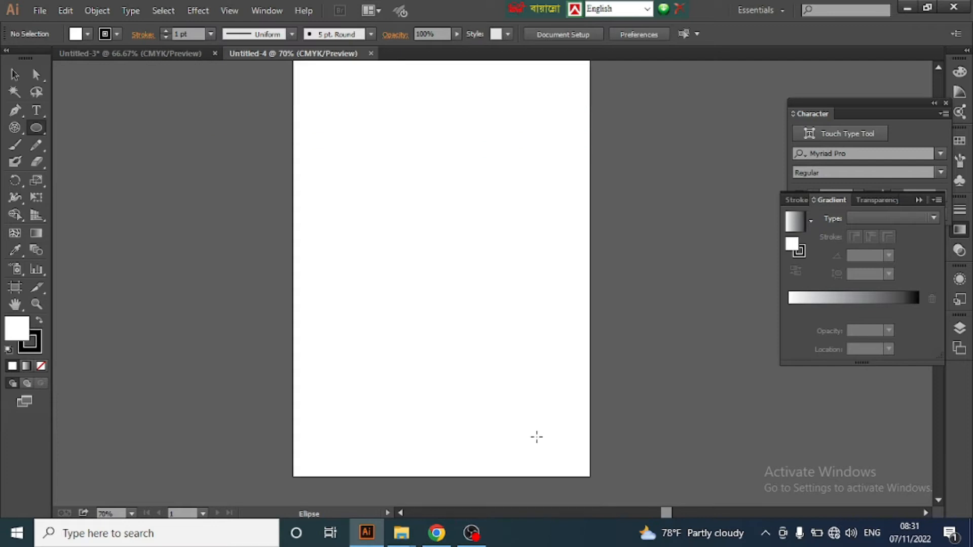
# Draw a large circle in the lower middle of the artboard and fill it with CMYK Cyan
pyautogui.scroll(2, 379, 188)
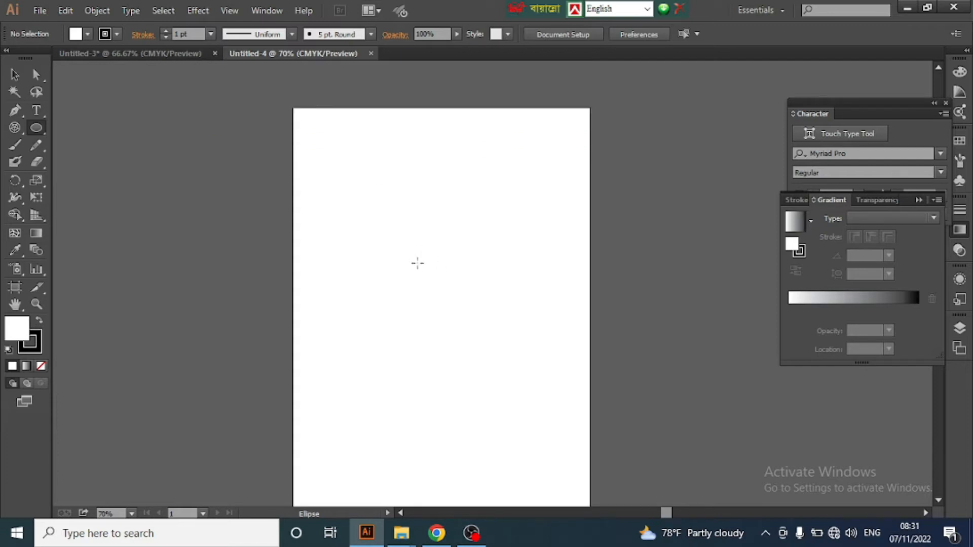
pyautogui.moveTo(395, 254); pyautogui.dragTo(559, 418)
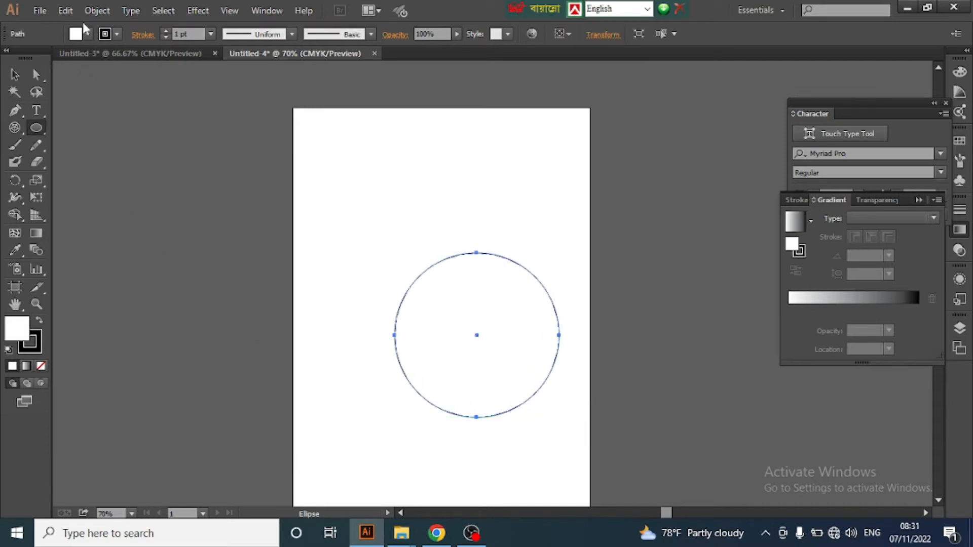
pyautogui.click(80, 39)
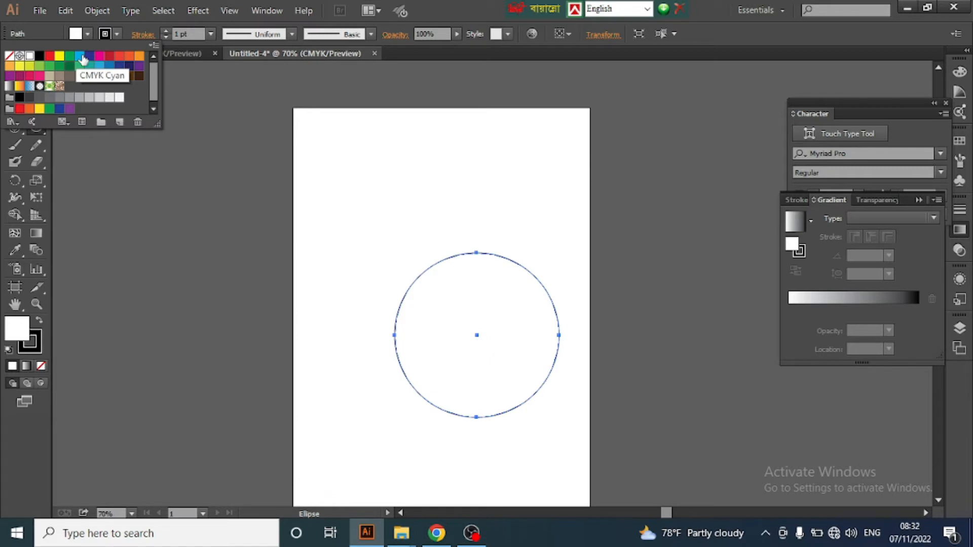
pyautogui.click(79, 55)
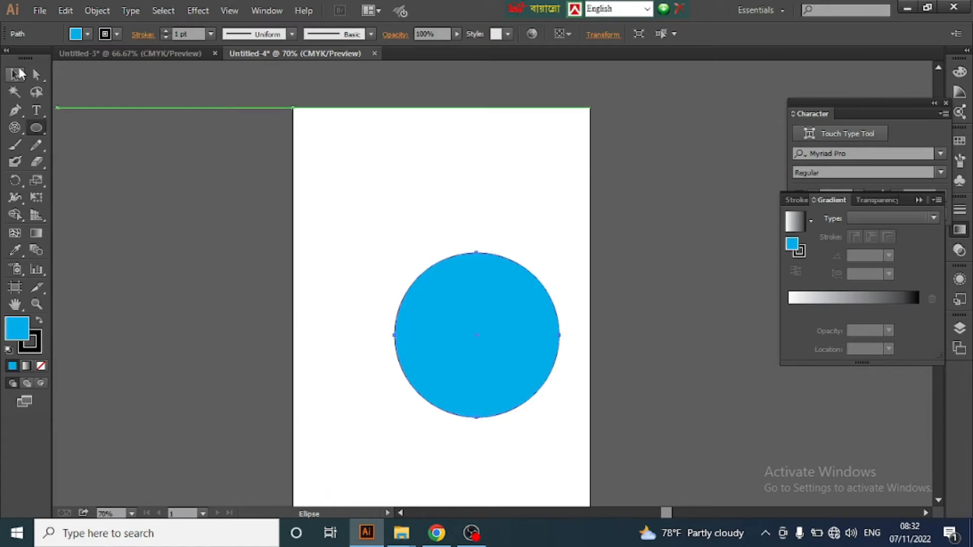
# Move the cyan circle up and left to the middle of the artboard's width
pyautogui.click(14, 75)
pyautogui.moveTo(460, 330); pyautogui.dragTo(429, 313)
pyautogui.click(558, 311)
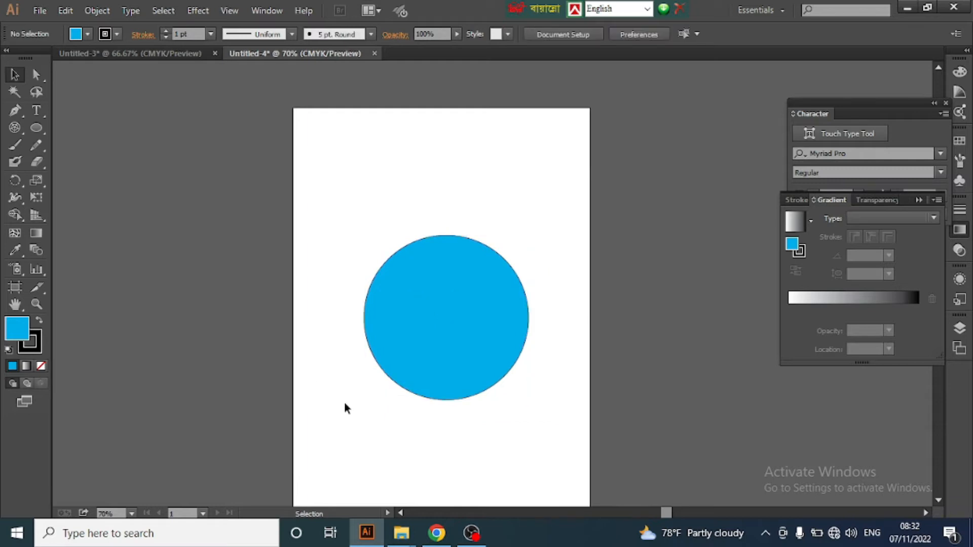
# Make a much smaller concentric copy of the cyan circle at its centre and fill the copy with magenta
pyautogui.click(447, 377)
pyautogui.press('a')
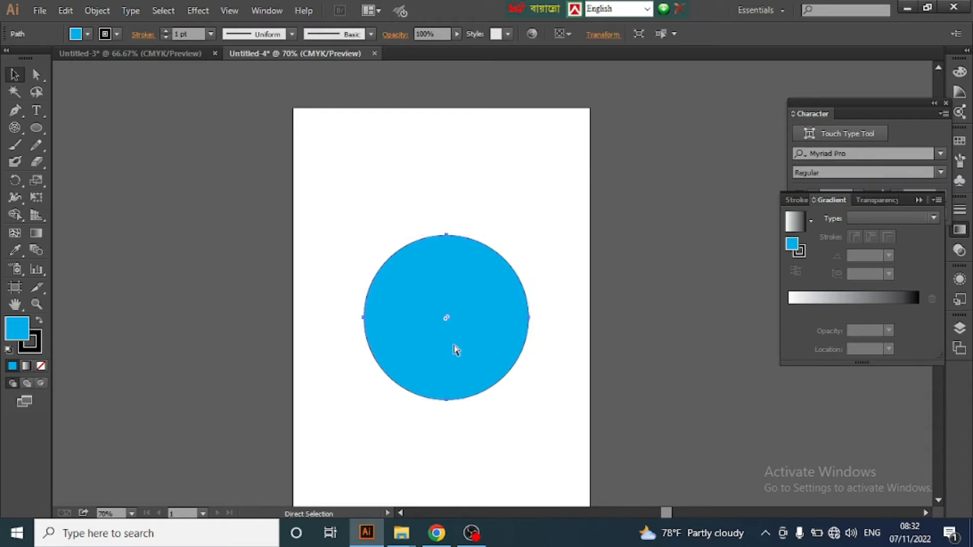
pyautogui.press('v')
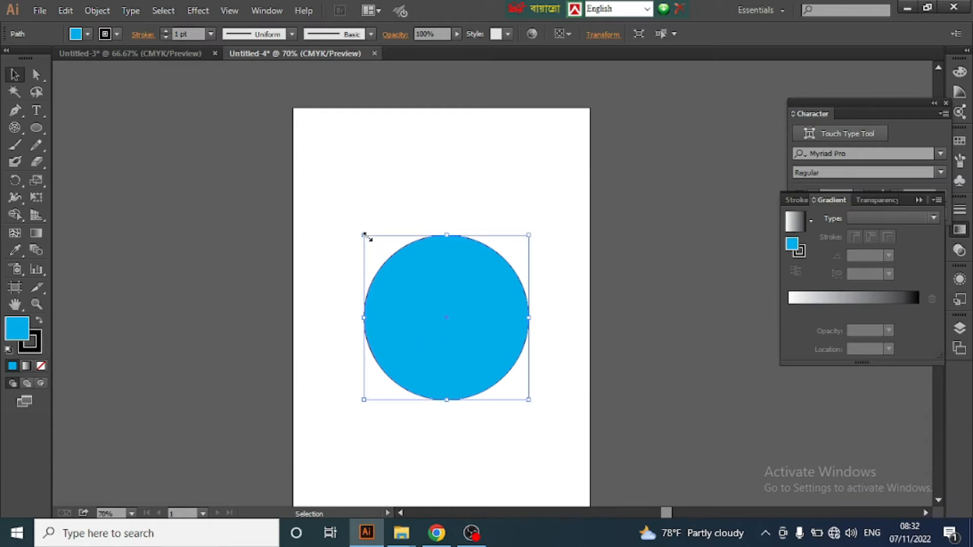
pyautogui.moveTo(364, 235); pyautogui.dragTo(404, 289)
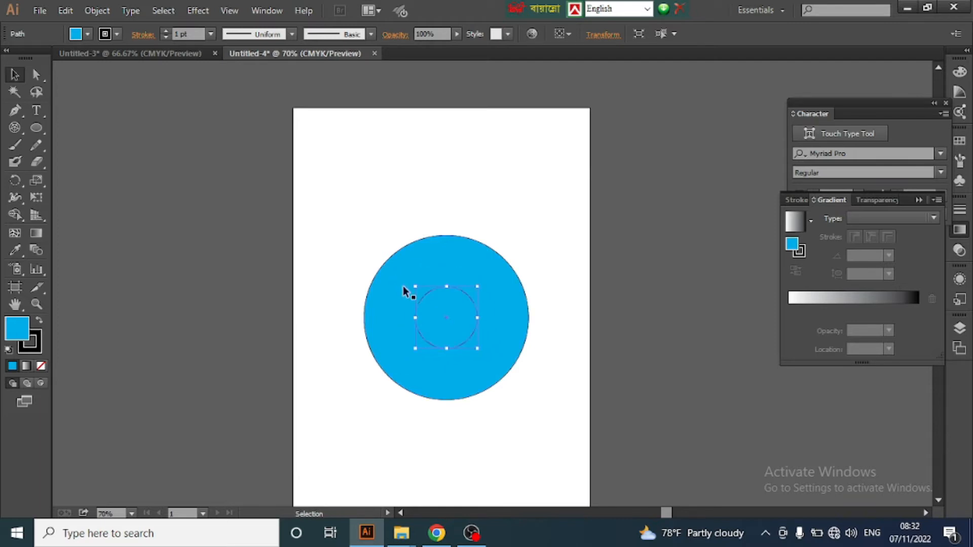
pyautogui.click(77, 34)
pyautogui.click(99, 56)
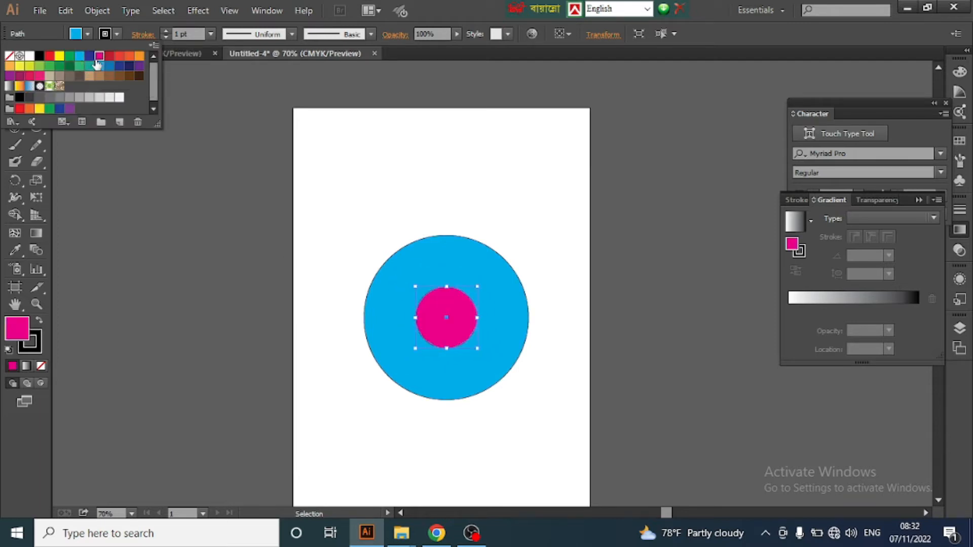
pyautogui.click(117, 161)
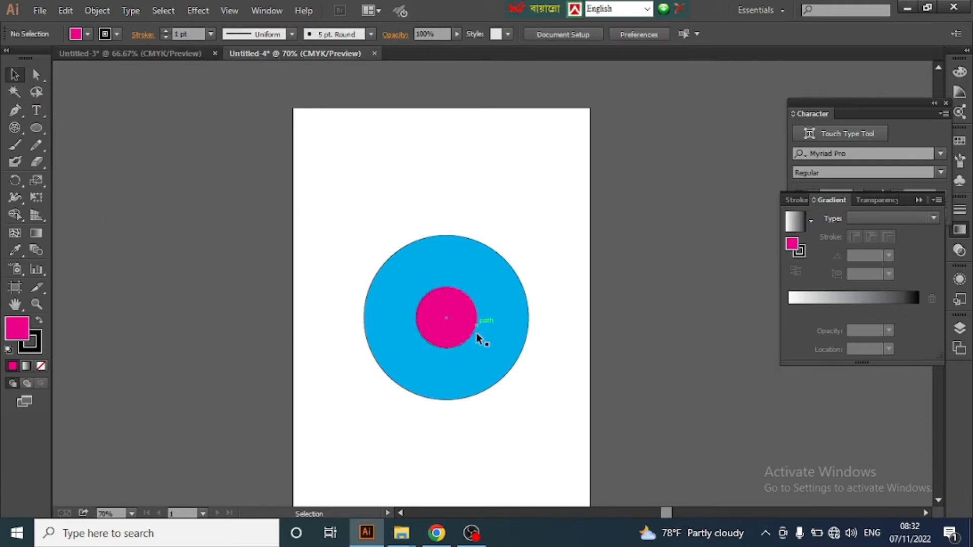
# Duplicate the magenta circle into the artboard's upper-right area and enlarge the copy to about twice its diameter
pyautogui.press('super')
pyautogui.press('super')
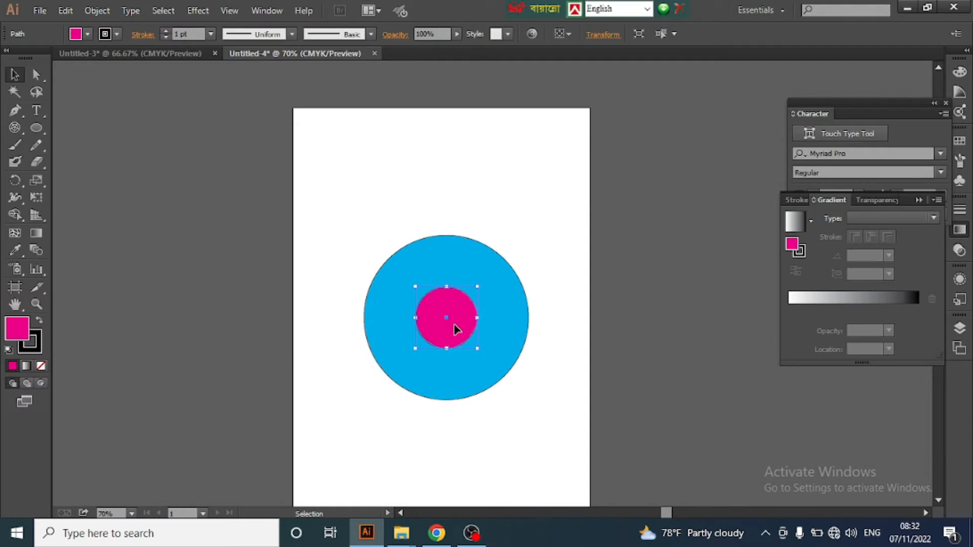
pyautogui.moveTo(454, 330); pyautogui.dragTo(533, 190)
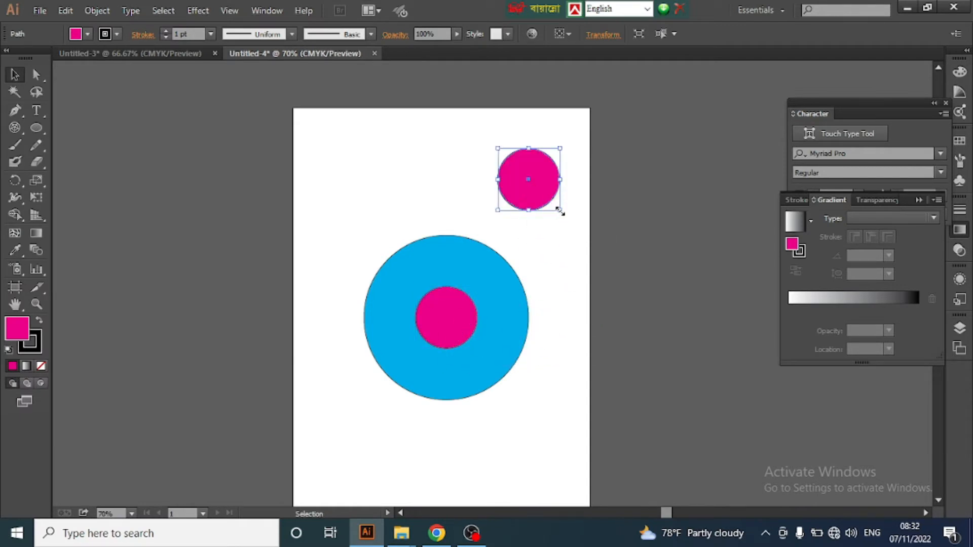
pyautogui.moveTo(560, 211); pyautogui.dragTo(591, 242)
# Give the enlarged circle no fill and a white 2 pt stroke
pyautogui.click(75, 34)
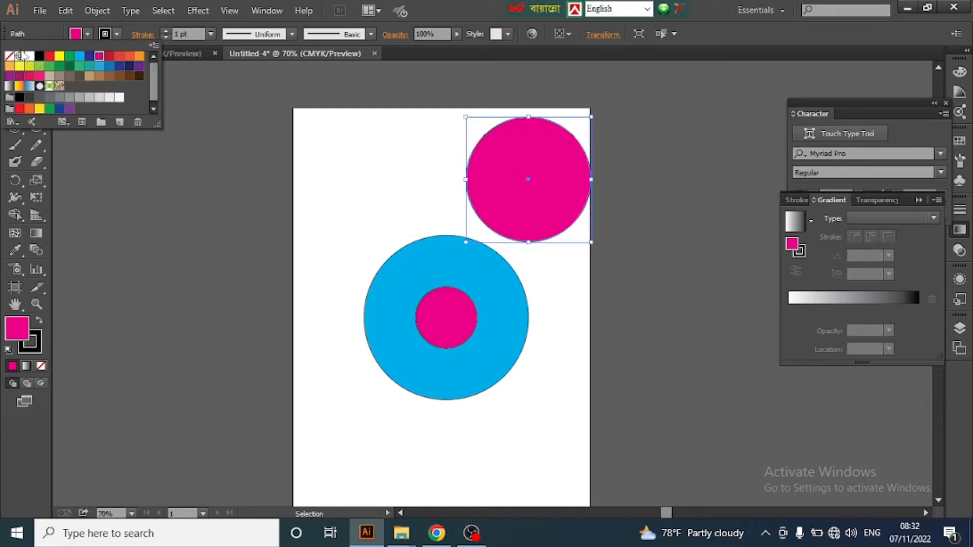
pyautogui.click(19, 56)
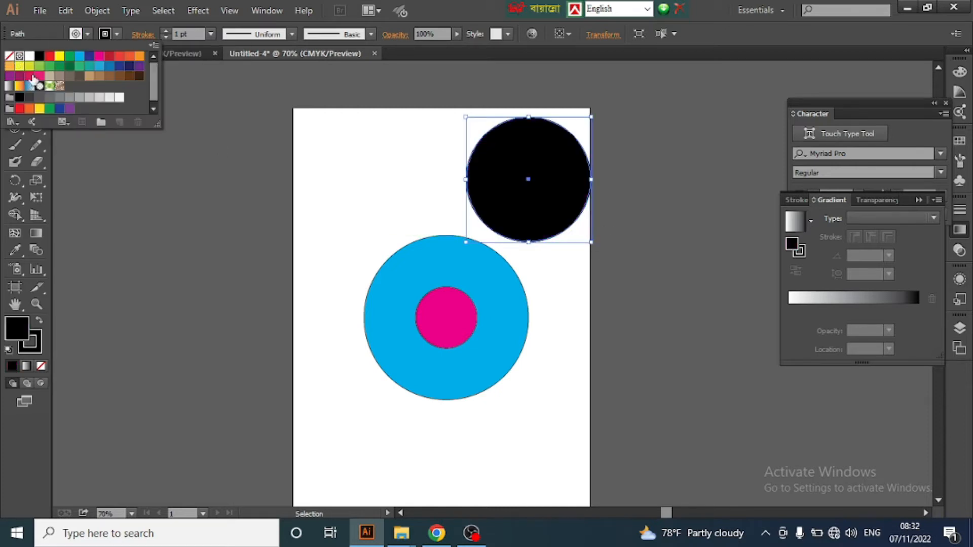
pyautogui.click(10, 56)
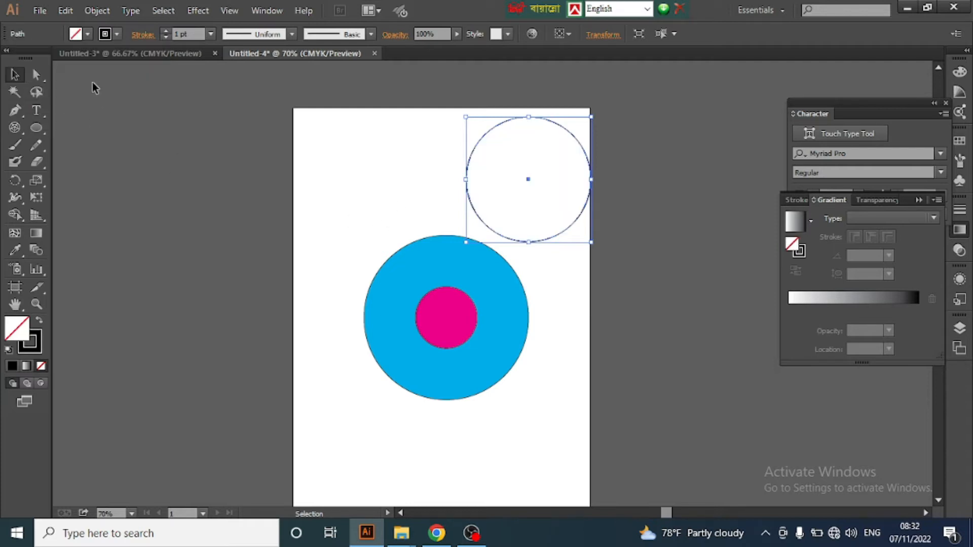
pyautogui.click(117, 34)
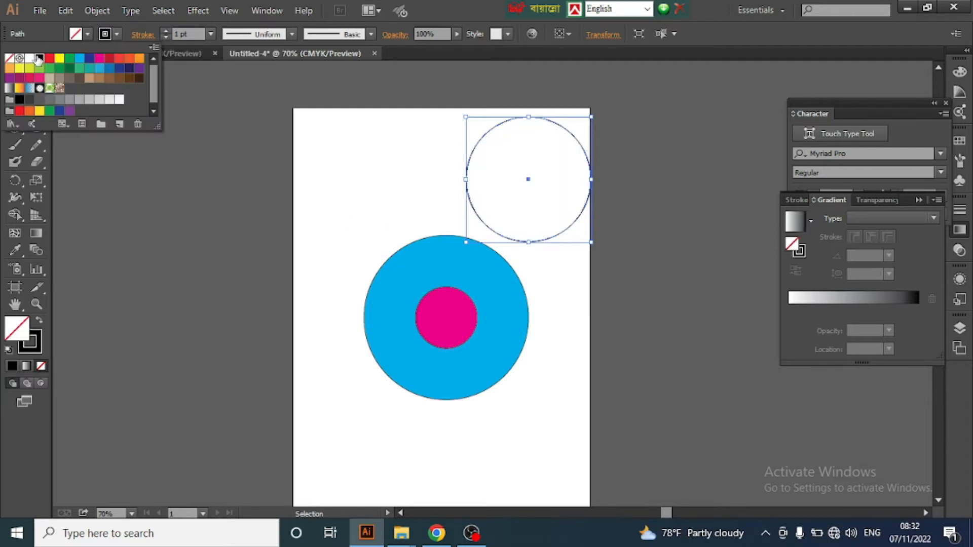
pyautogui.click(31, 58)
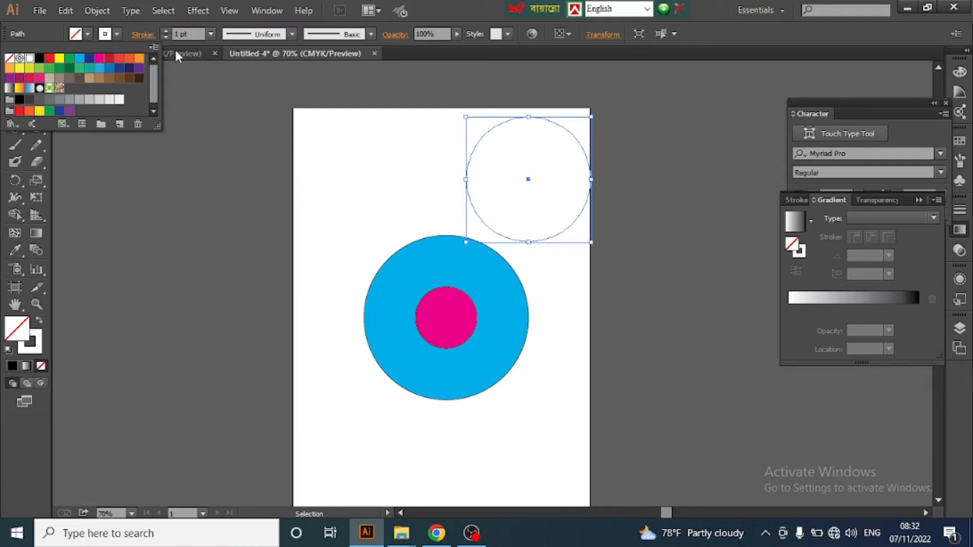
pyautogui.click(166, 32)
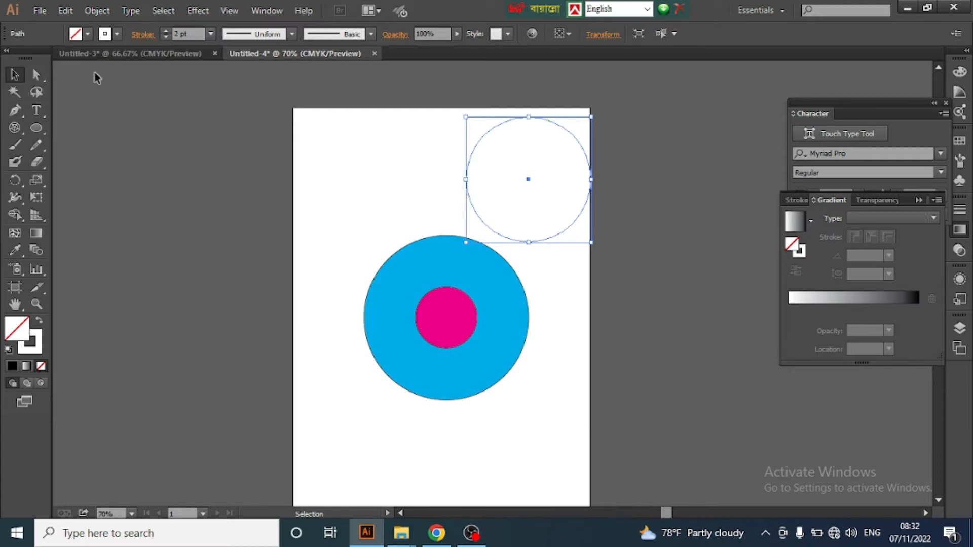
pyautogui.click(14, 76)
pyautogui.click(445, 160)
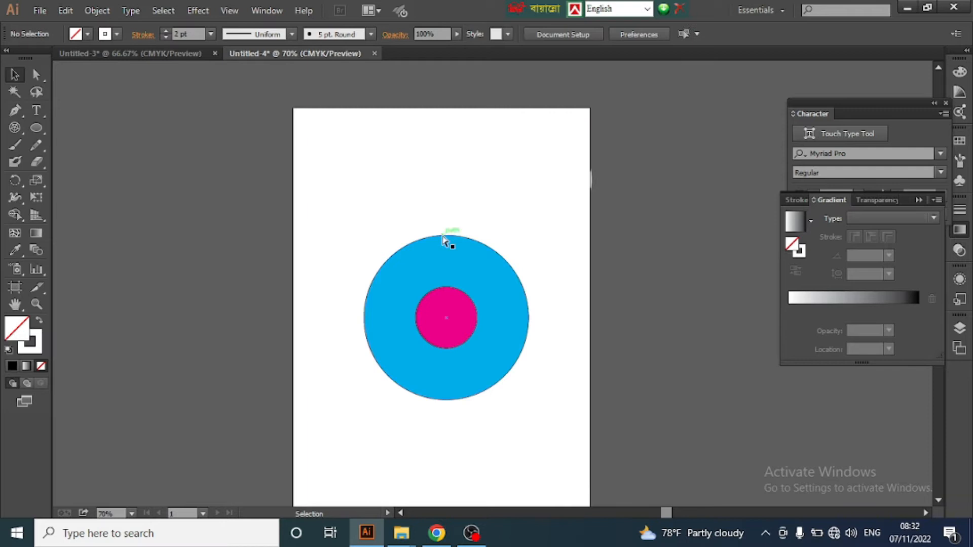
# Move the white-outlined circle over the cyan circle, placing its centre near the magenta circle's right edge
pyautogui.hscroll(3, 445, 239)
pyautogui.scroll(-2, 434, 239)
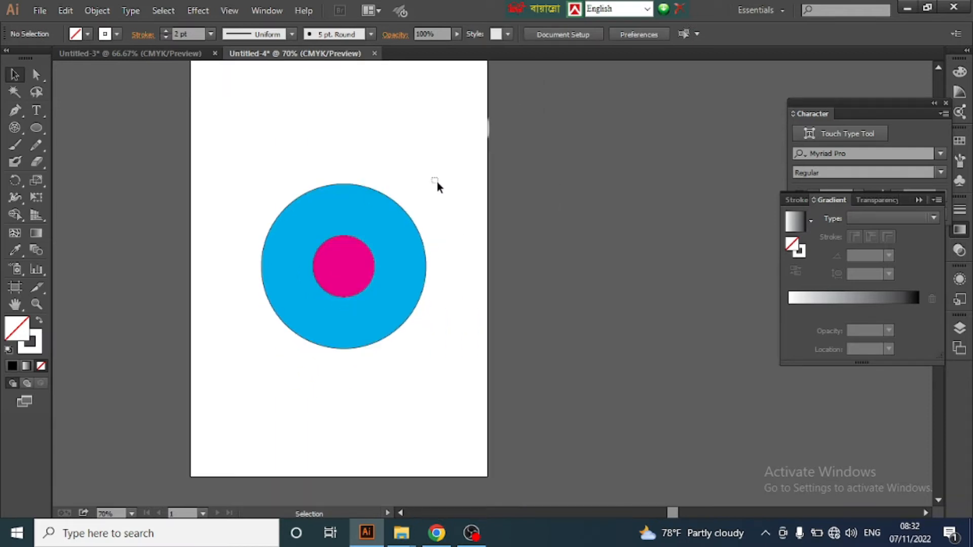
pyautogui.click(445, 186)
pyautogui.moveTo(458, 229); pyautogui.dragTo(419, 293)
pyautogui.click(517, 271)
pyautogui.click(427, 148)
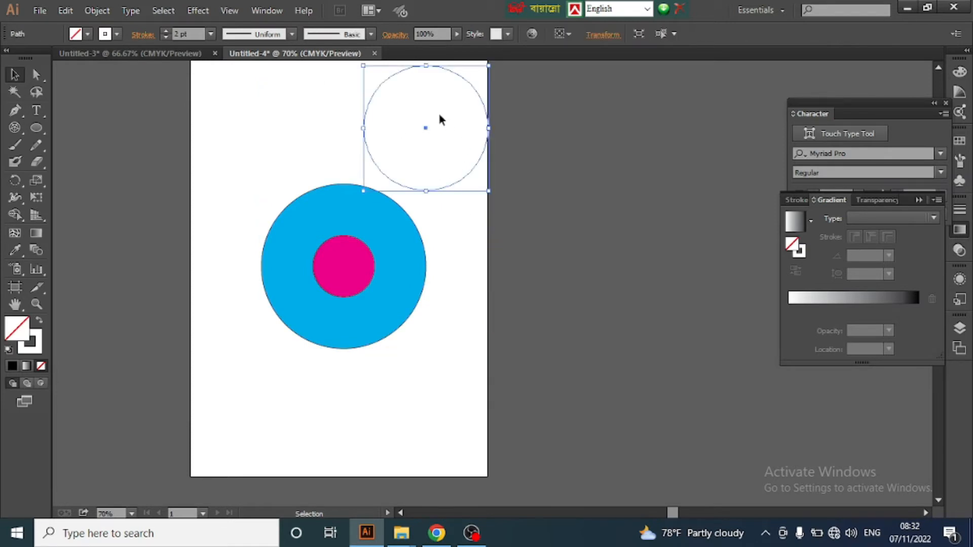
pyautogui.moveTo(427, 131); pyautogui.dragTo(376, 267)
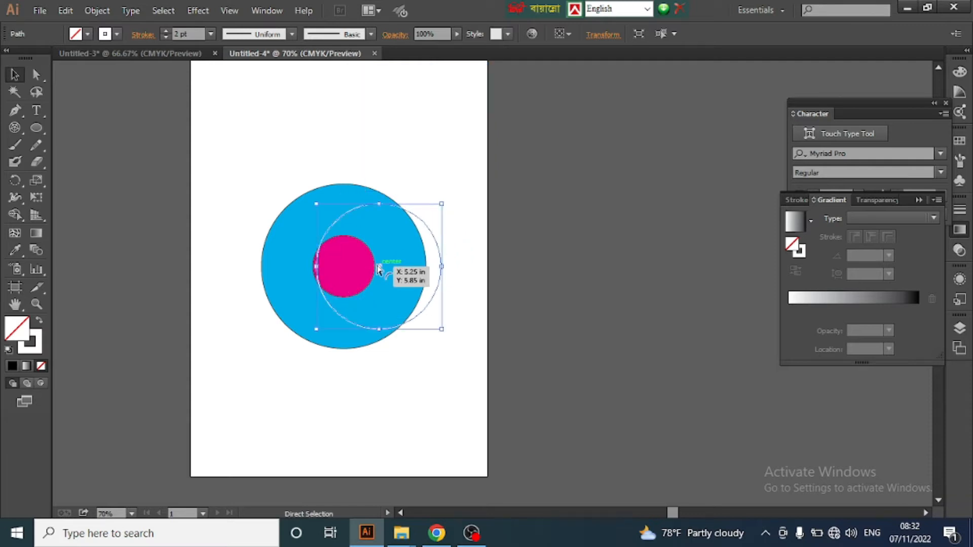
# Nudge the white-outlined circle horizontally until its left edge meets the magenta circle's left edge
pyautogui.scroll(2, 376, 267)
pyautogui.scroll(1, 378, 269)
pyautogui.hscroll(-3, 377, 267)
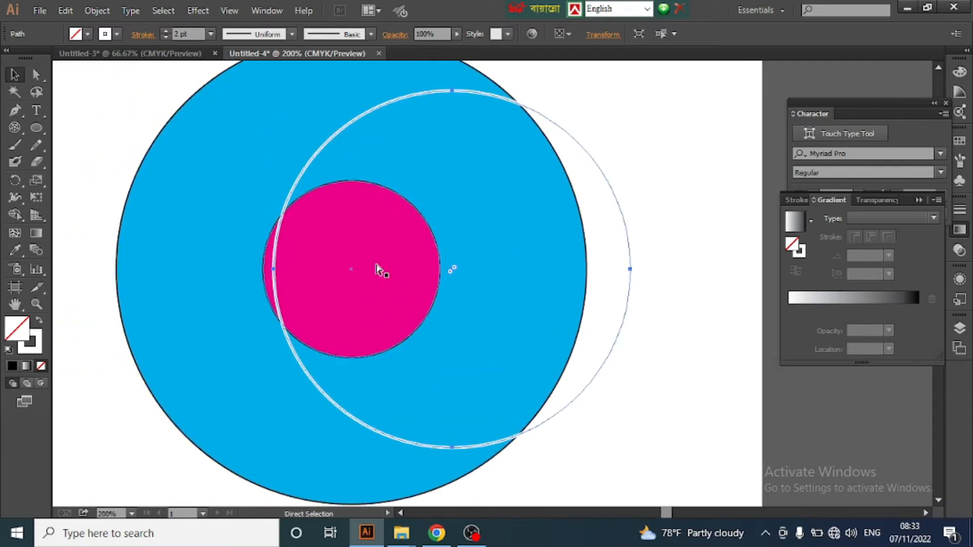
pyautogui.press('Left')
pyautogui.press('Left')
pyautogui.press('Left')
pyautogui.press('Left')
pyautogui.press('Left')
pyautogui.press('Left')
pyautogui.press('Left')
pyautogui.press('Left')
pyautogui.press('Left')
pyautogui.press('Left')
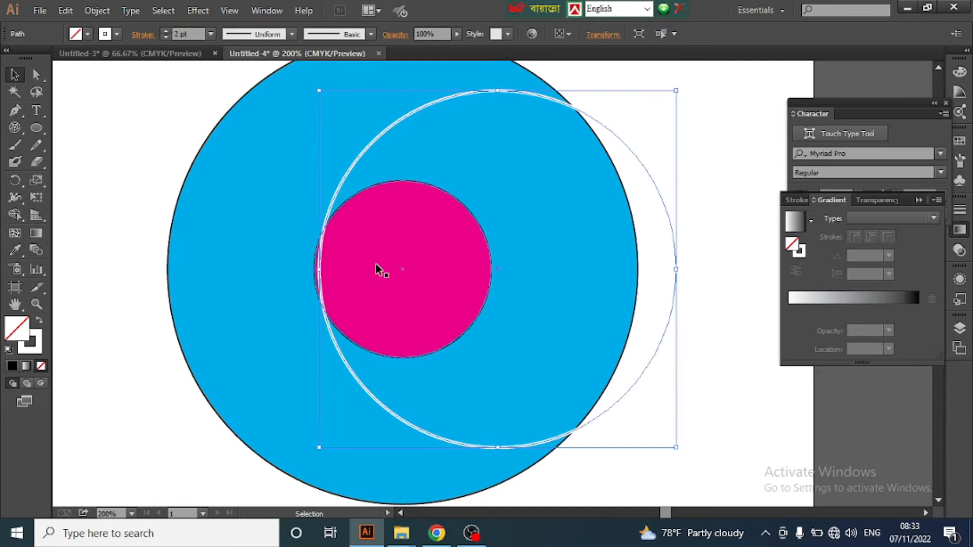
pyautogui.press('Right')
pyautogui.press('Right')
pyautogui.press('Right')
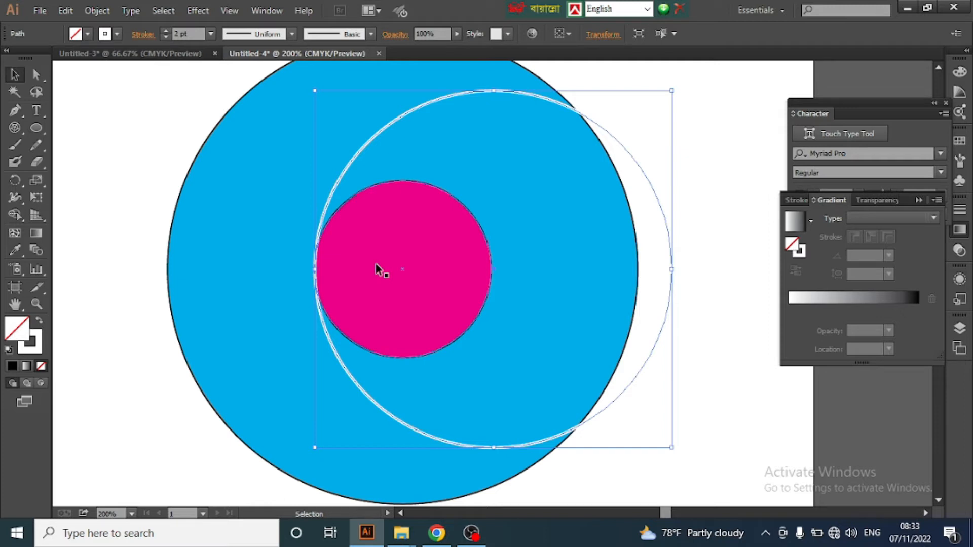
# Duplicate the white-outlined circle up and left, and nudge the copy to centre it over the magenta circle with their bottom edges touching
pyautogui.scroll(-1, 375, 264)
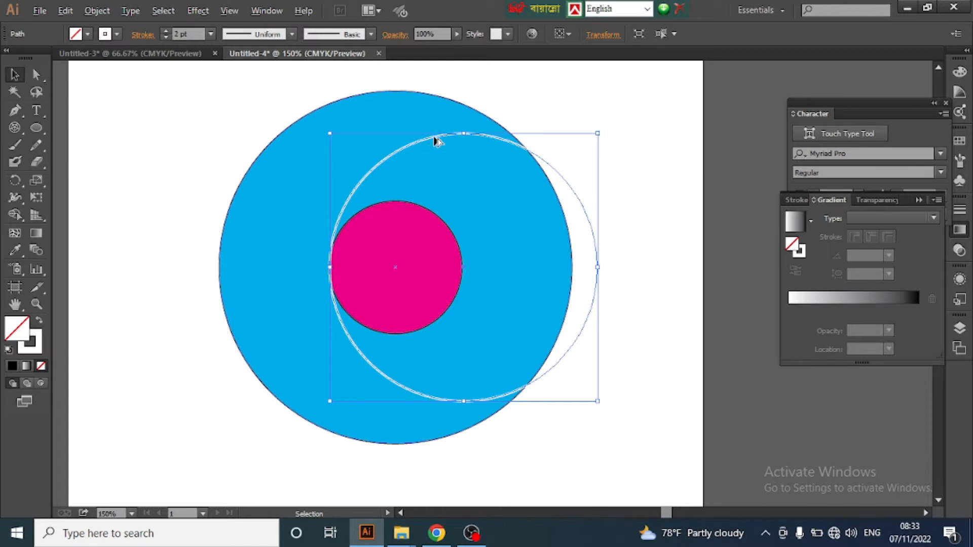
pyautogui.moveTo(433, 138); pyautogui.dragTo(410, 88)
pyautogui.press('Left')
pyautogui.press('Left')
pyautogui.press('Left')
pyautogui.press('Left')
pyautogui.press('Left')
pyautogui.press('Left')
pyautogui.press('Left')
pyautogui.press('Left')
pyautogui.press('Left')
pyautogui.press('Left')
pyautogui.press('Left')
pyautogui.press('Left')
pyautogui.press('Left')
pyautogui.press('Left')
pyautogui.press('Left')
pyautogui.press('Left')
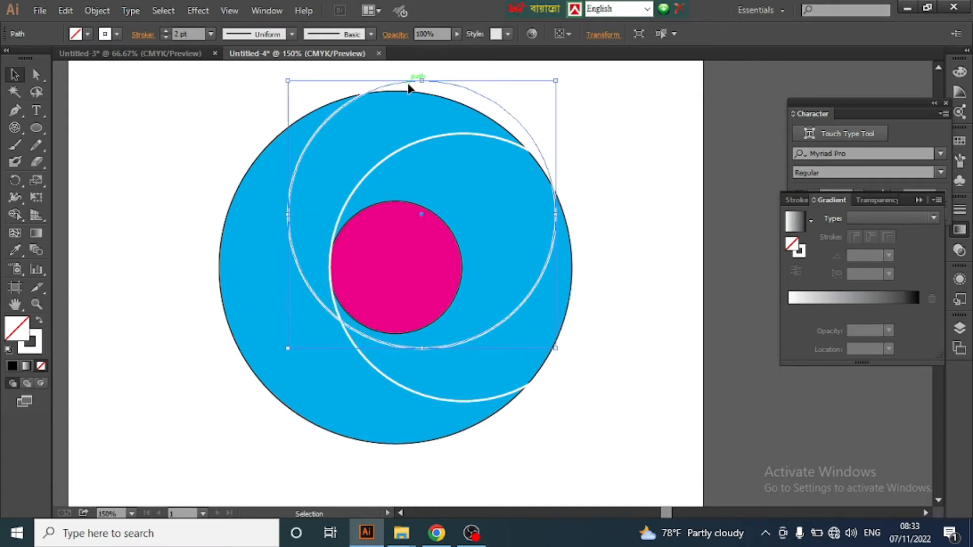
pyautogui.press('Up')
pyautogui.press('Up')
pyautogui.press('Up')
pyautogui.press('Up')
pyautogui.press('Up')
pyautogui.press('Up')
pyautogui.press('Up')
pyautogui.press('Up')
pyautogui.press('Up')
pyautogui.press('Up')
pyautogui.press('Up')
pyautogui.press('Up')
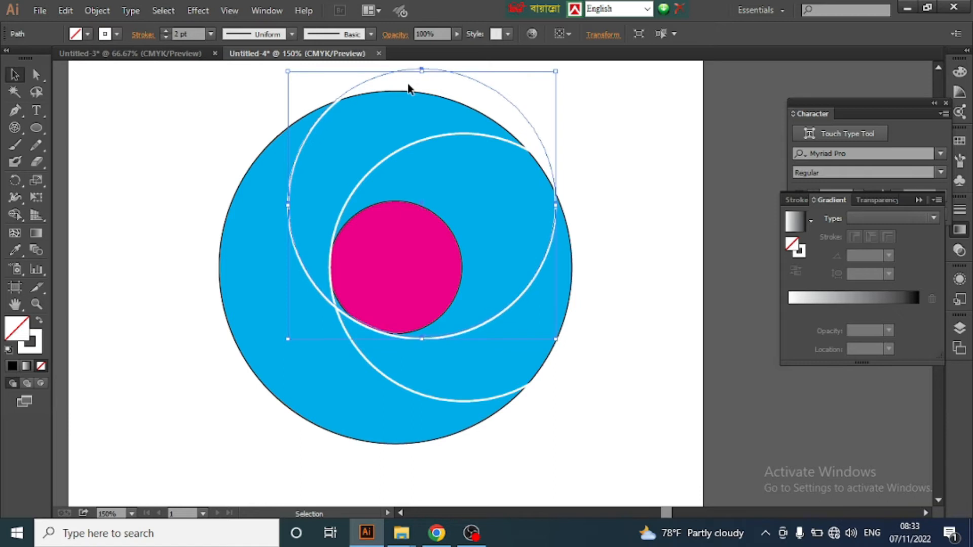
pyautogui.press('Left')
pyautogui.press('Left')
pyautogui.press('Left')
pyautogui.press('Left')
pyautogui.press('Left')
pyautogui.press('Left')
pyautogui.press('Left')
pyautogui.press('Left')
pyautogui.press('Left')
pyautogui.press('Left')
pyautogui.press('Left')
pyautogui.press('Left')
pyautogui.press('Left')
pyautogui.press('Left')
pyautogui.press('Left')
pyautogui.press('Left')
pyautogui.press('Left')
pyautogui.press('Left')
pyautogui.press('Left')
pyautogui.press('Left')
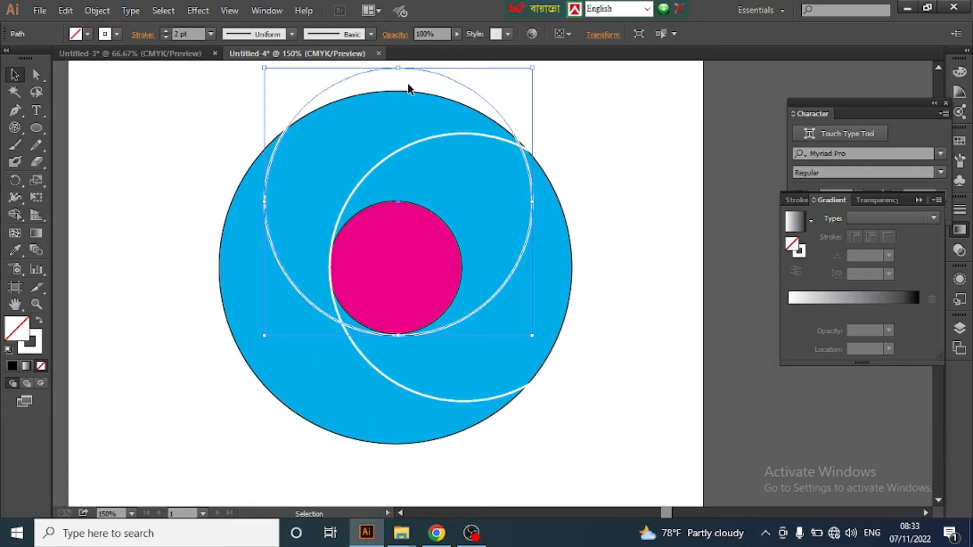
pyautogui.press('Up')
pyautogui.click(669, 249)
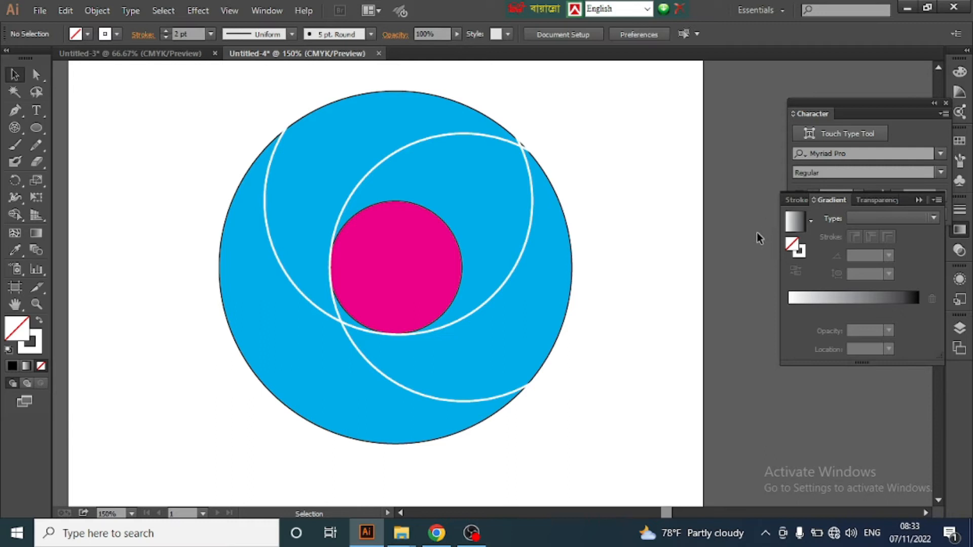
# Select all four circles and split them where they overlap with the Pathfinder Divide operation
pyautogui.scroll(-1, 586, 268)
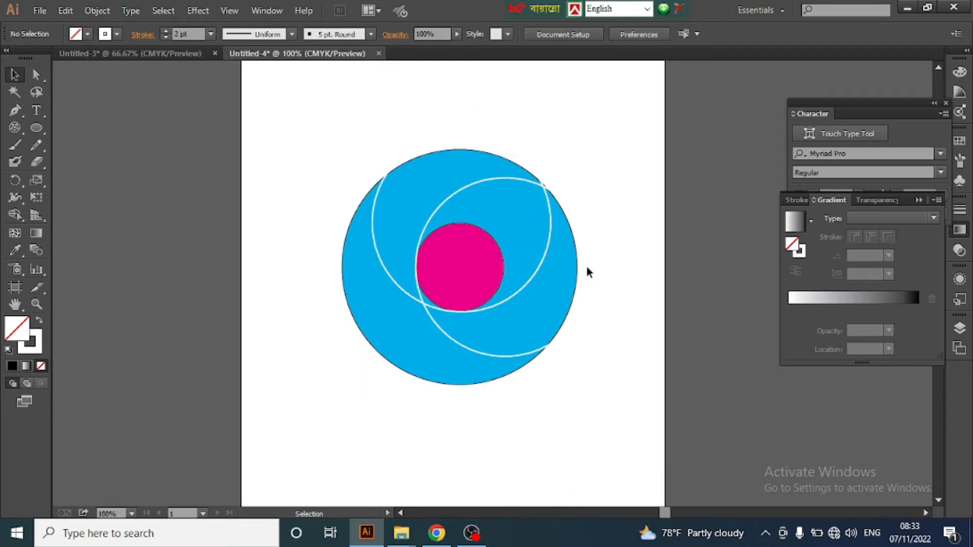
pyautogui.moveTo(353, 158); pyautogui.dragTo(619, 365)
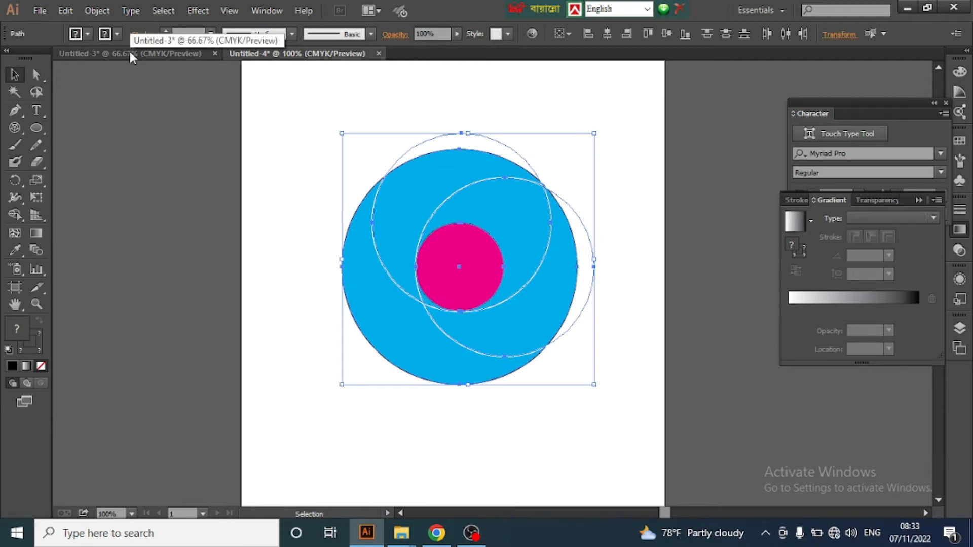
pyautogui.click(264, 11)
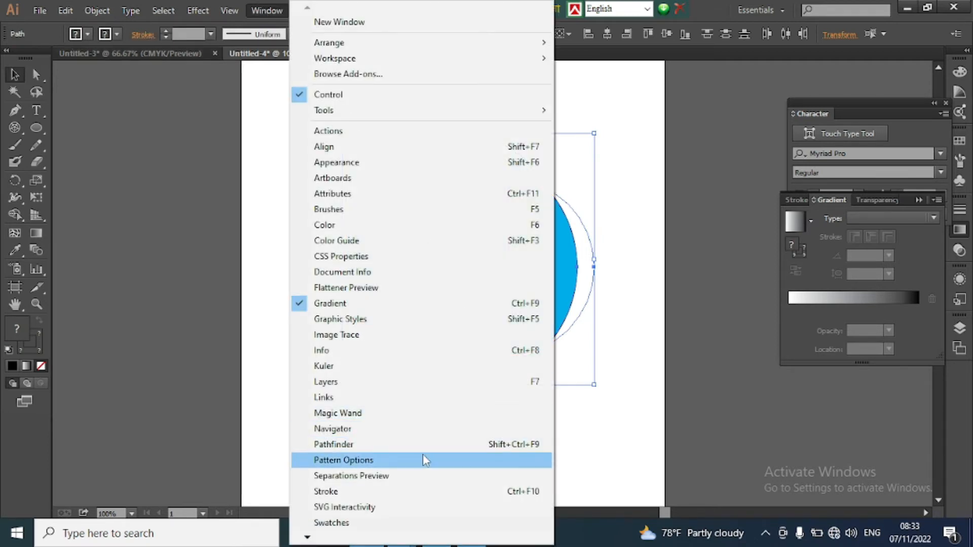
pyautogui.click(389, 446)
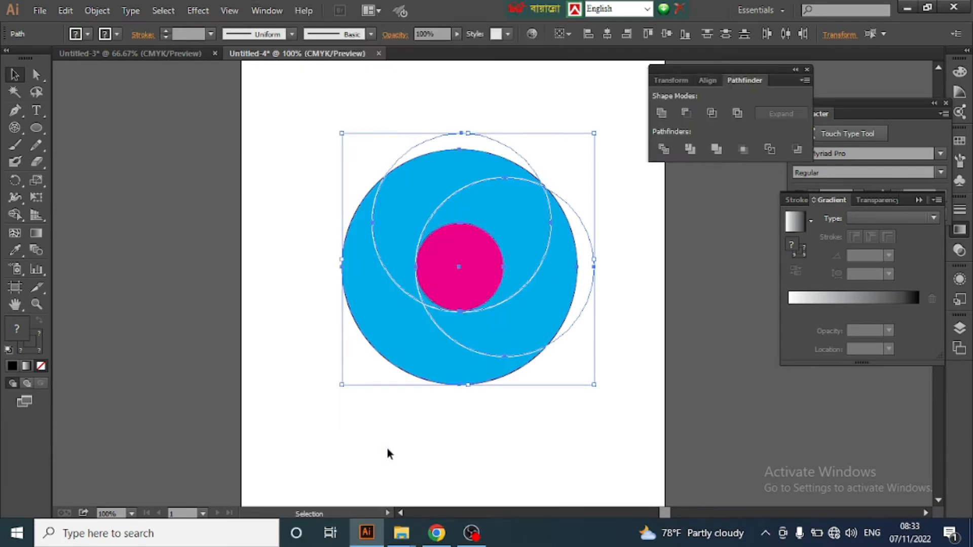
pyautogui.click(658, 149)
# Ungroup the divided circle artwork into separate pieces and clear the selection
pyautogui.rightClick(619, 187)
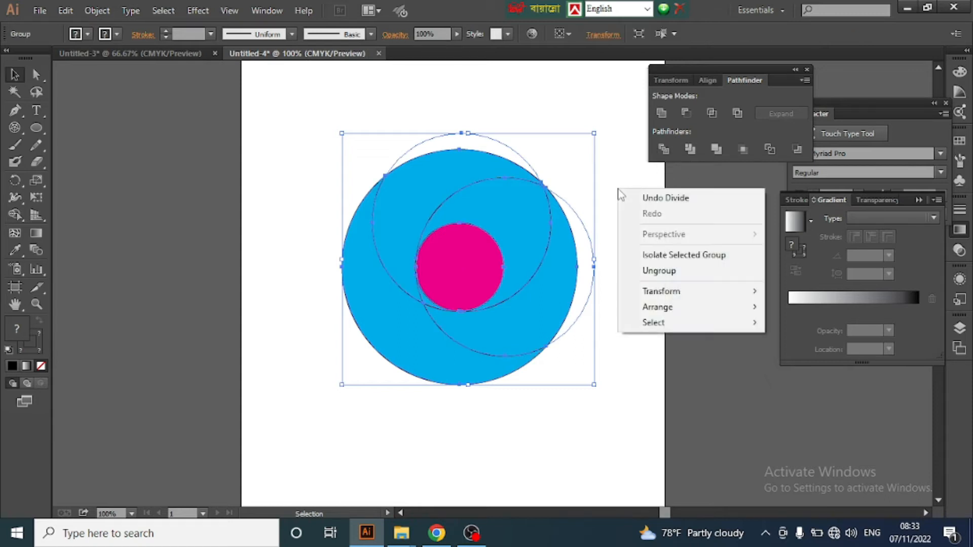
pyautogui.click(670, 272)
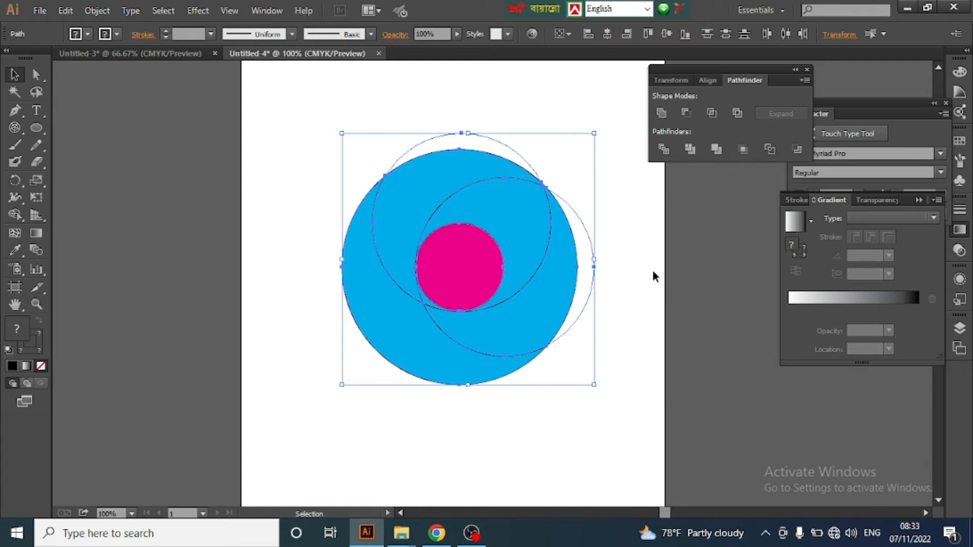
pyautogui.click(690, 218)
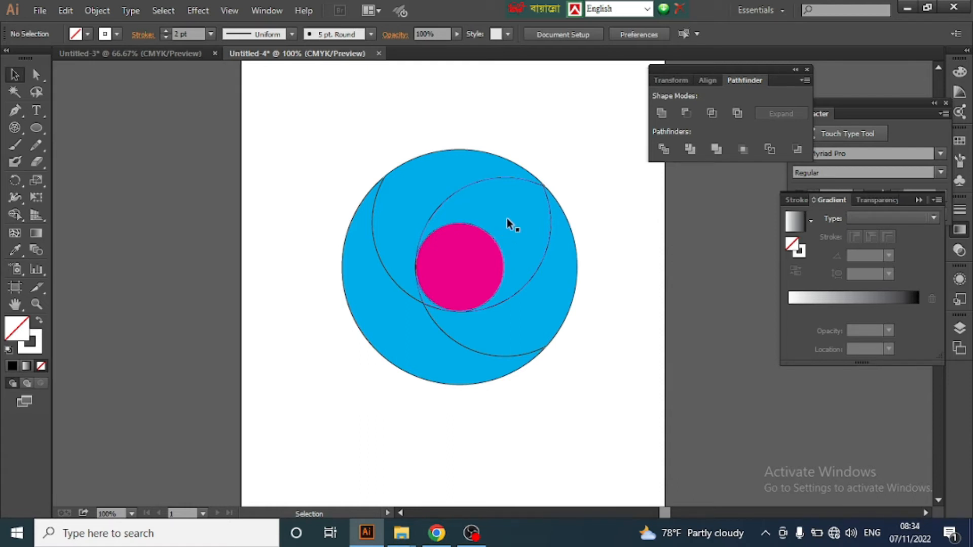
pyautogui.moveTo(548, 147); pyautogui.dragTo(622, 219)
pyautogui.click(674, 233)
# Fill the upper-left crescent between the outer edge and the inner circles with CMYK Green
pyautogui.click(400, 191)
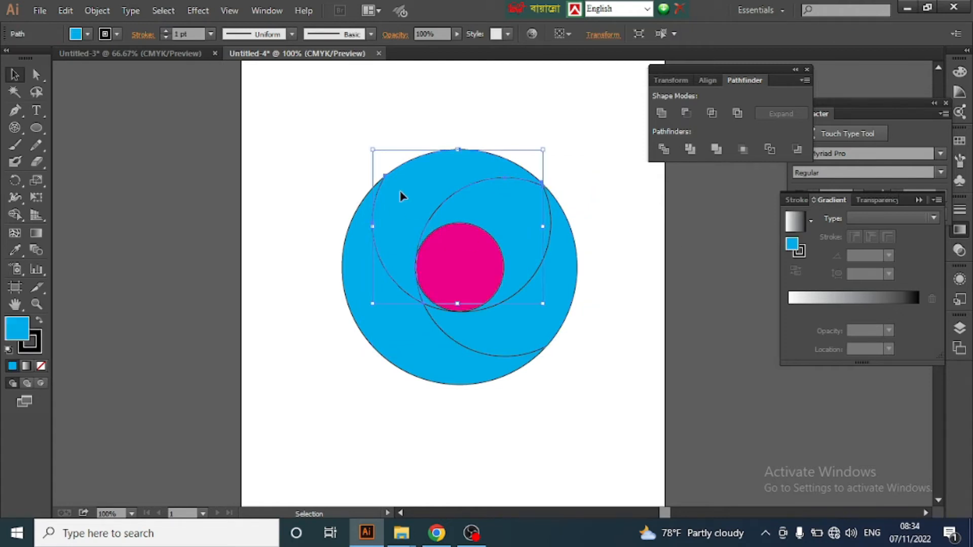
pyautogui.click(87, 34)
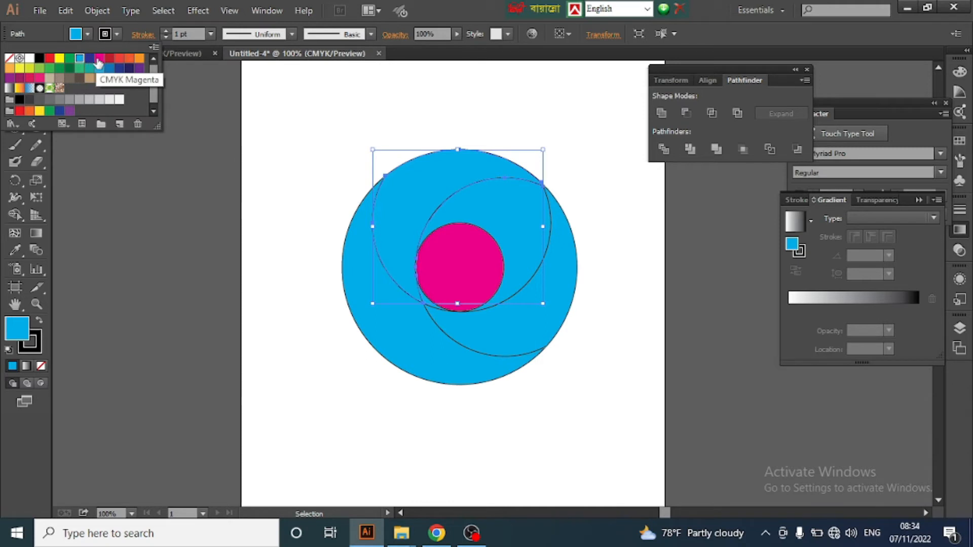
pyautogui.click(70, 59)
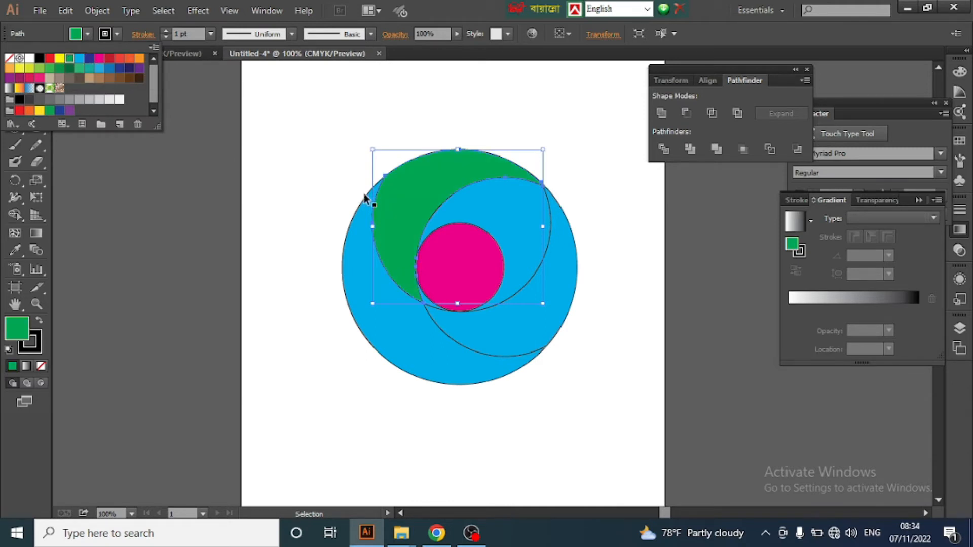
pyautogui.click(649, 266)
pyautogui.click(649, 266)
# Fill the outer crescent along the lower left of the large circle with CMYK Red
pyautogui.click(369, 304)
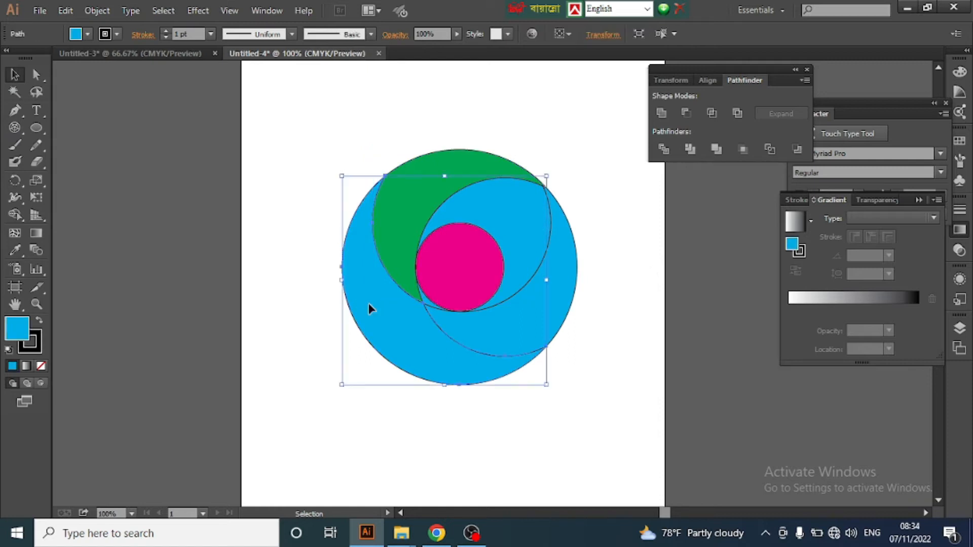
pyautogui.click(75, 34)
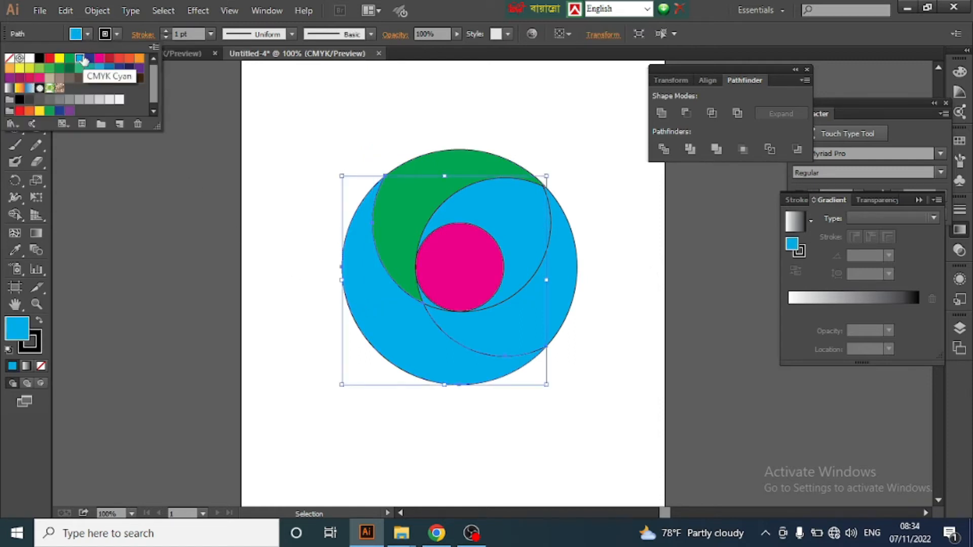
pyautogui.click(49, 57)
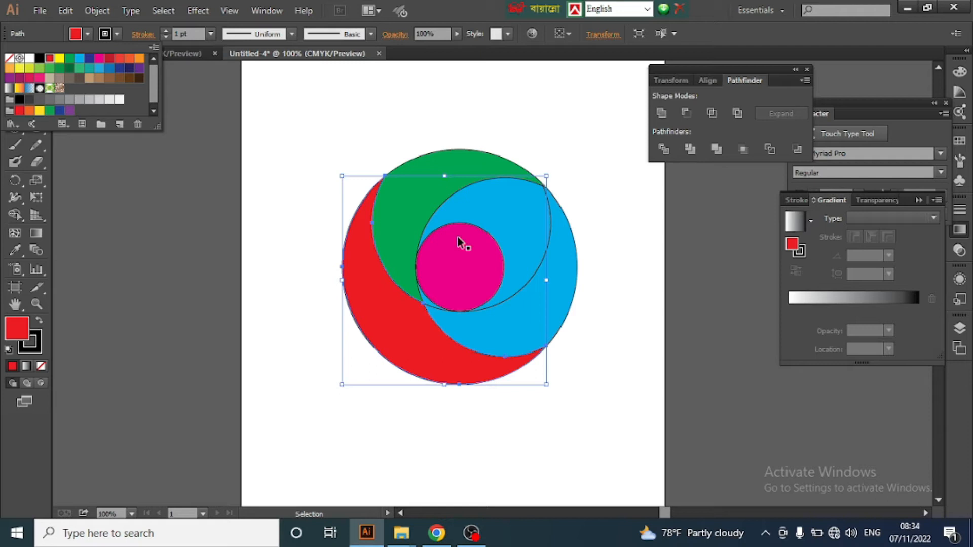
pyautogui.click(685, 358)
pyautogui.click(629, 360)
# Fill the lower-right crescent of the large circle with dark blue
pyautogui.click(525, 337)
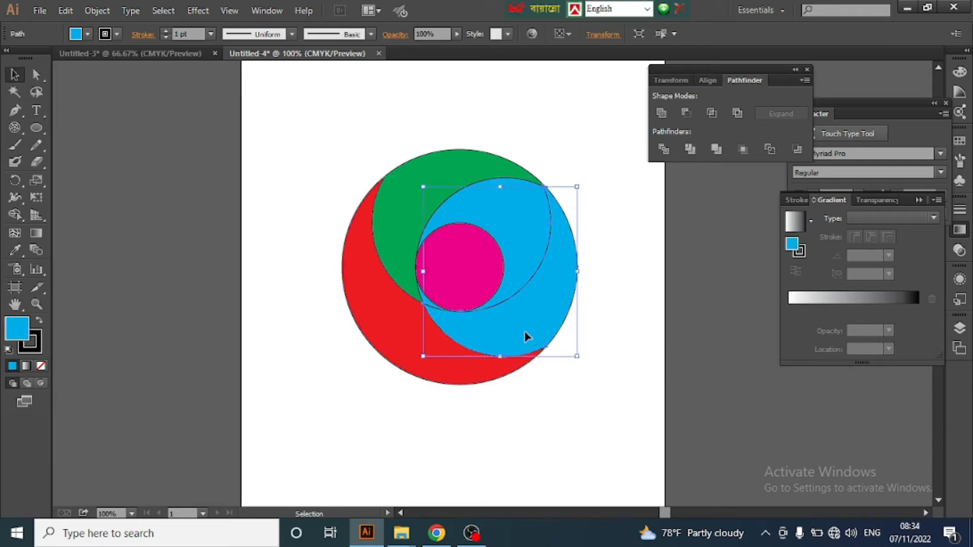
pyautogui.click(89, 34)
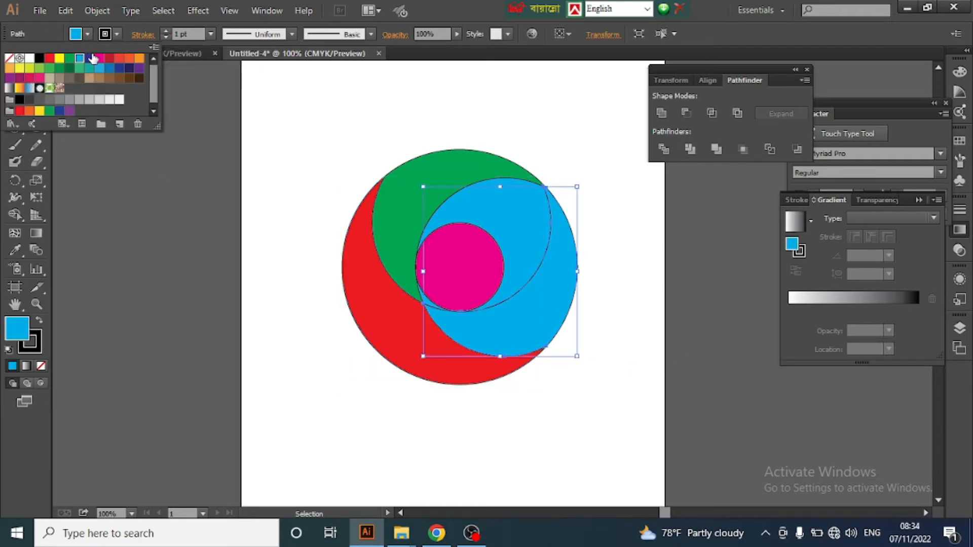
pyautogui.click(119, 68)
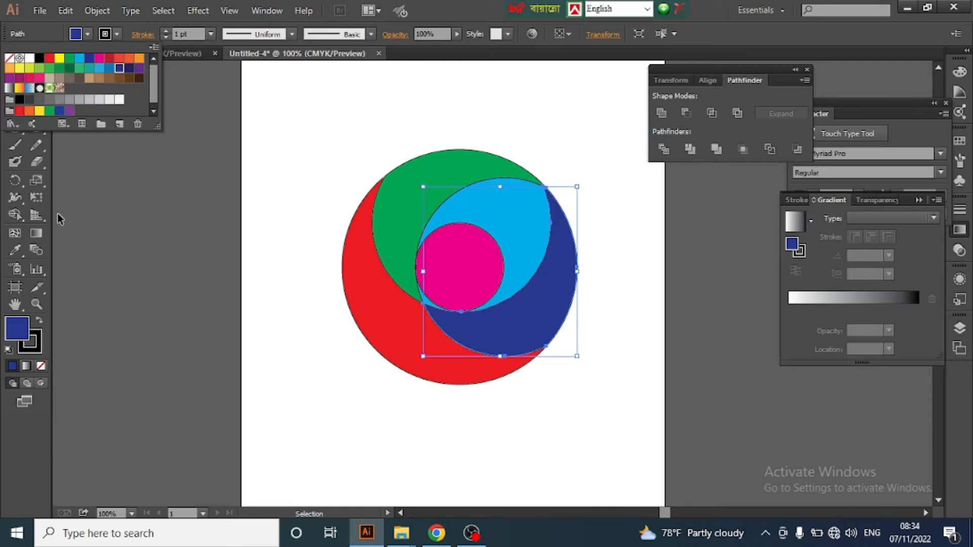
pyautogui.click(169, 208)
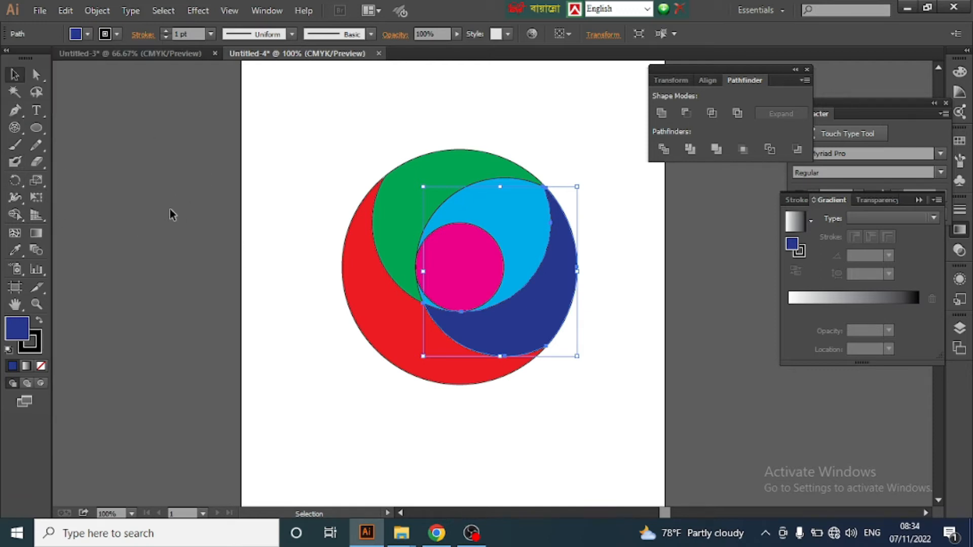
# Delete the magenta circle from the middle of the artwork
pyautogui.click(475, 276)
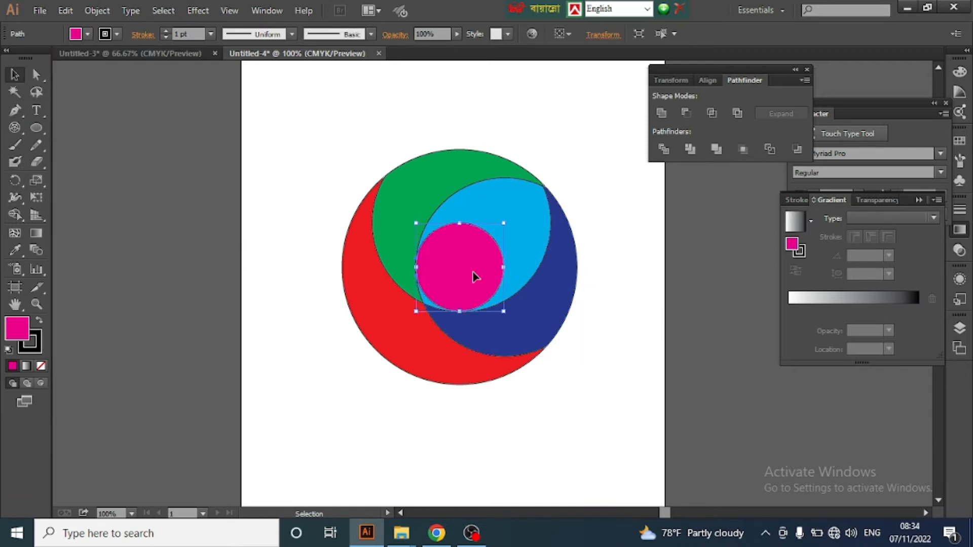
pyautogui.press('Delete')
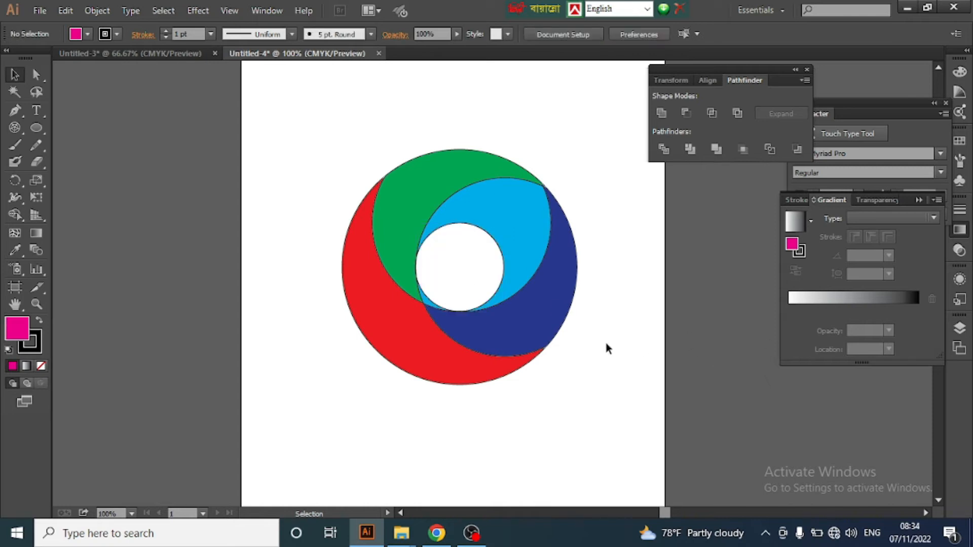
pyautogui.hscroll(1, 614, 342)
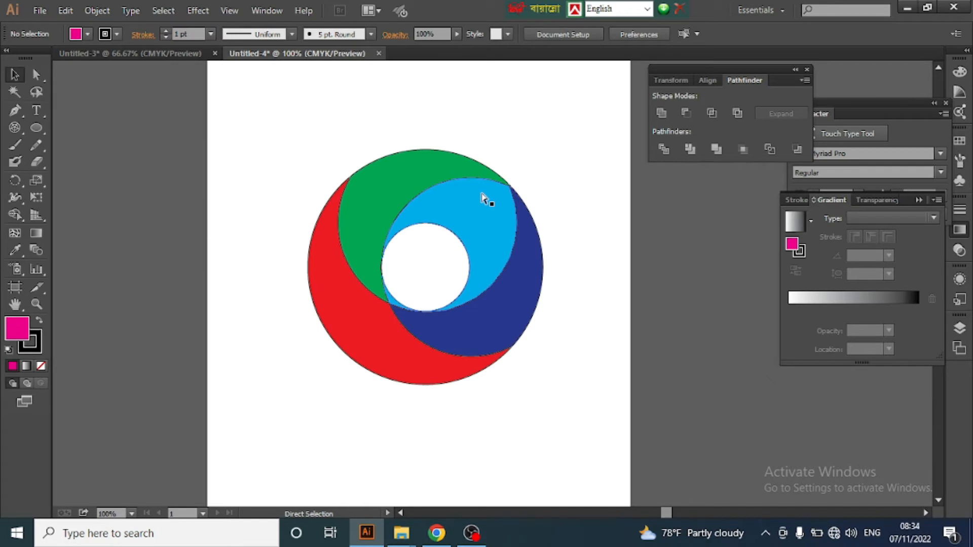
# In outline view, delete the two leftover slivers outside the large circle, and return to preview
pyautogui.hotkey('ctrl', 'y')
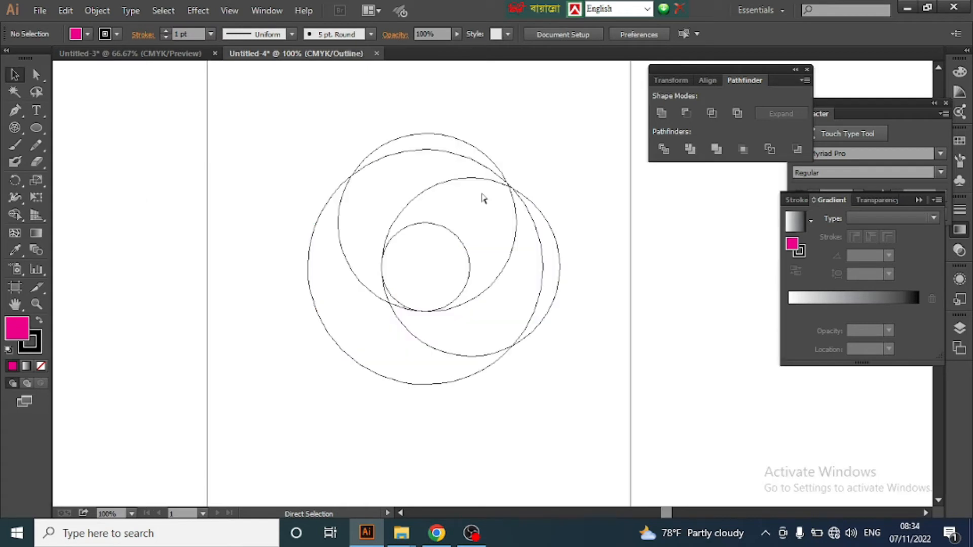
pyautogui.click(553, 295)
pyautogui.press('Delete')
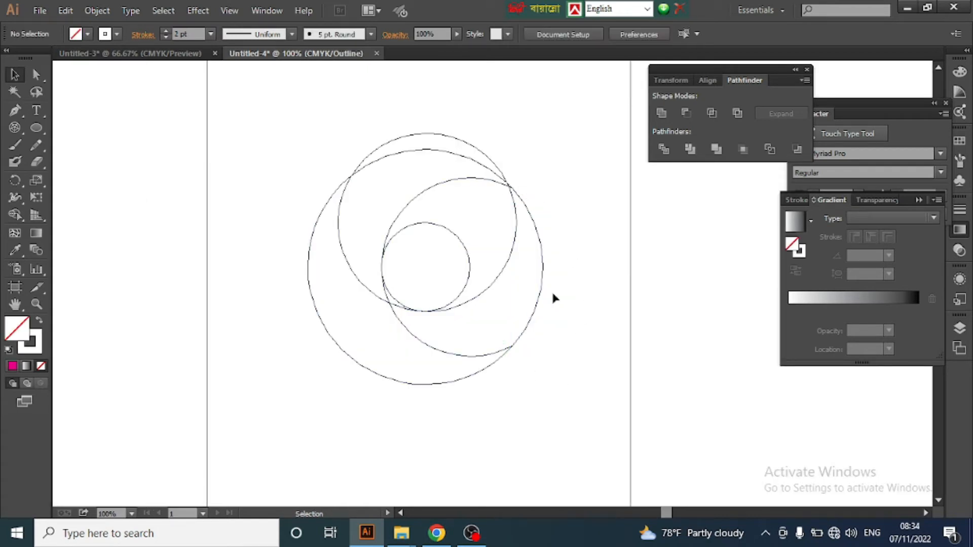
pyautogui.click(447, 137)
pyautogui.press('Delete')
pyautogui.press('a')
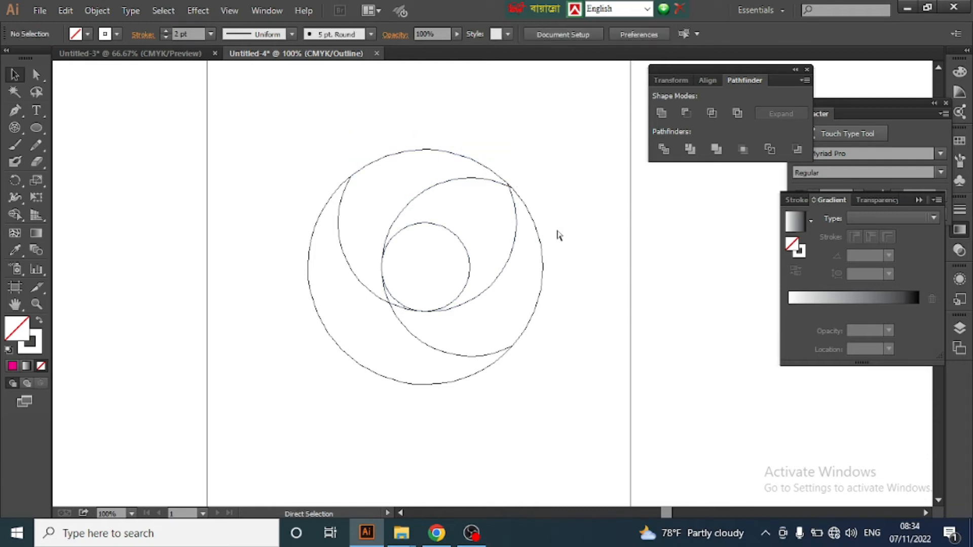
pyautogui.hotkey('ctrl', 'y')
pyautogui.press('v')
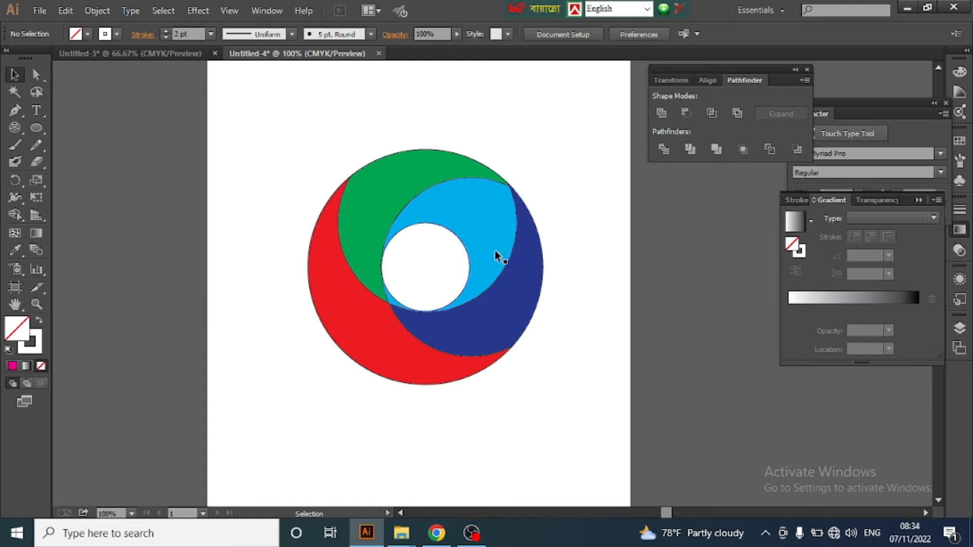
# Delete the cyan piece enclosed by the green and dark blue crescents
pyautogui.click(479, 239)
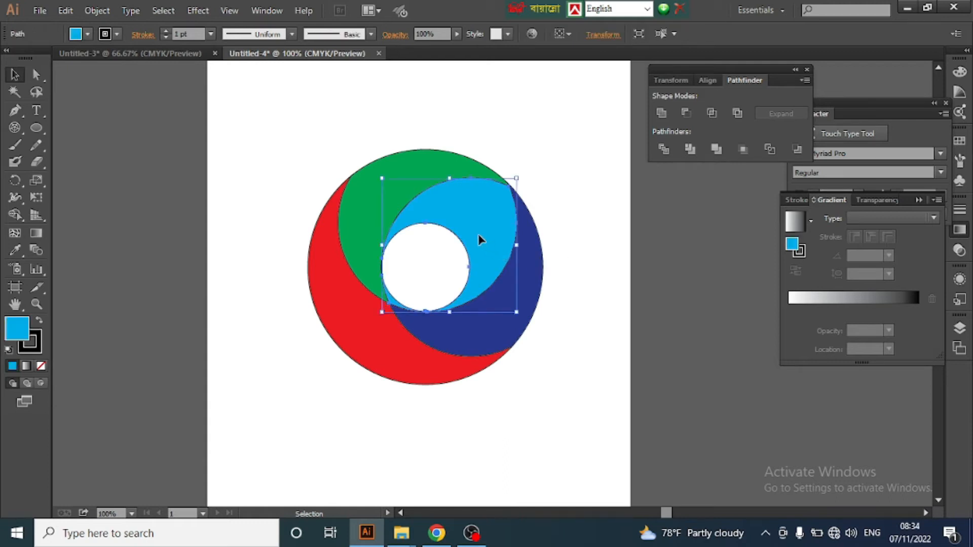
pyautogui.press('Delete')
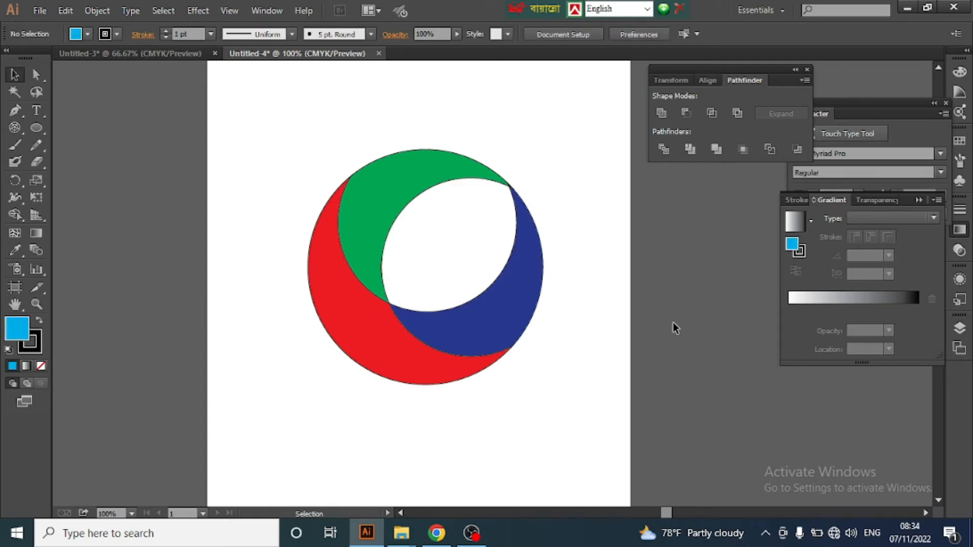
pyautogui.hscroll(2, 582, 309)
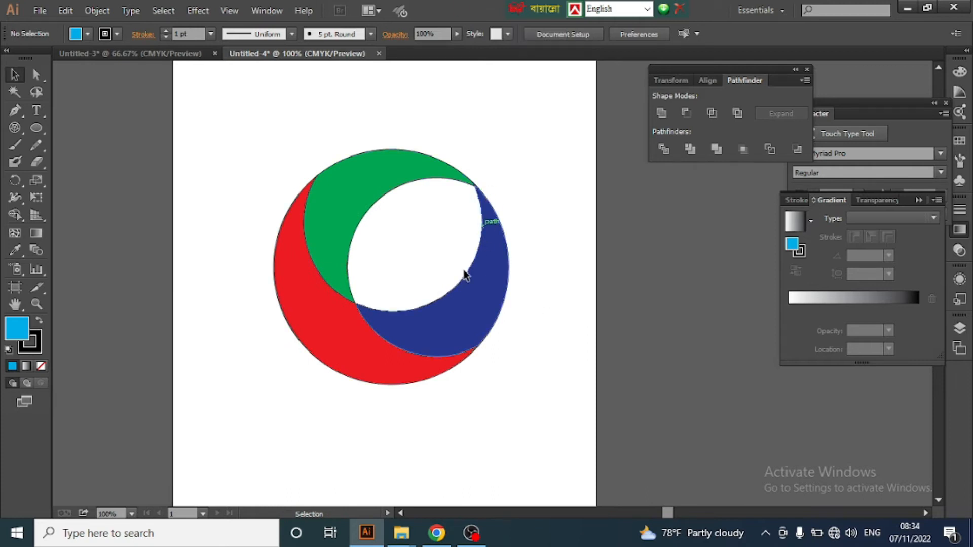
# Rotate the three coloured crescents together about 45° clockwise so the central opening lies horizontally
pyautogui.moveTo(217, 156); pyautogui.dragTo(548, 406)
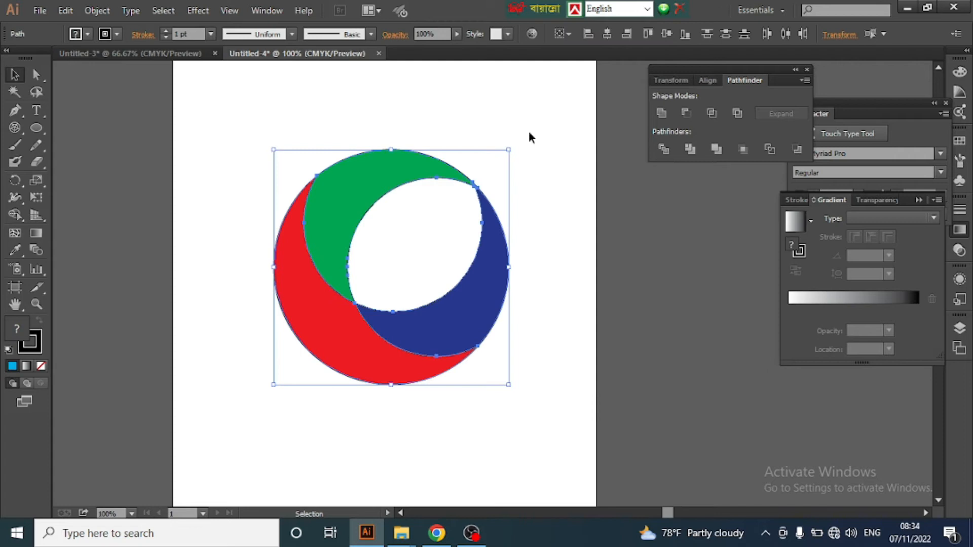
pyautogui.moveTo(514, 147); pyautogui.dragTo(556, 233)
pyautogui.click(638, 321)
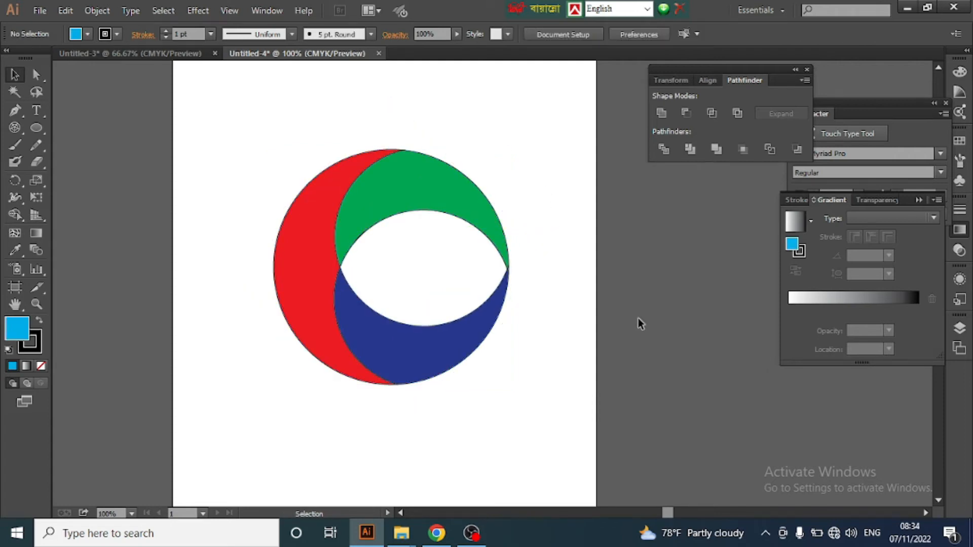
# Remove the stroke from the red, green and dark blue crescents, and deselect them
pyautogui.hscroll(1, 489, 303)
pyautogui.click(412, 336)
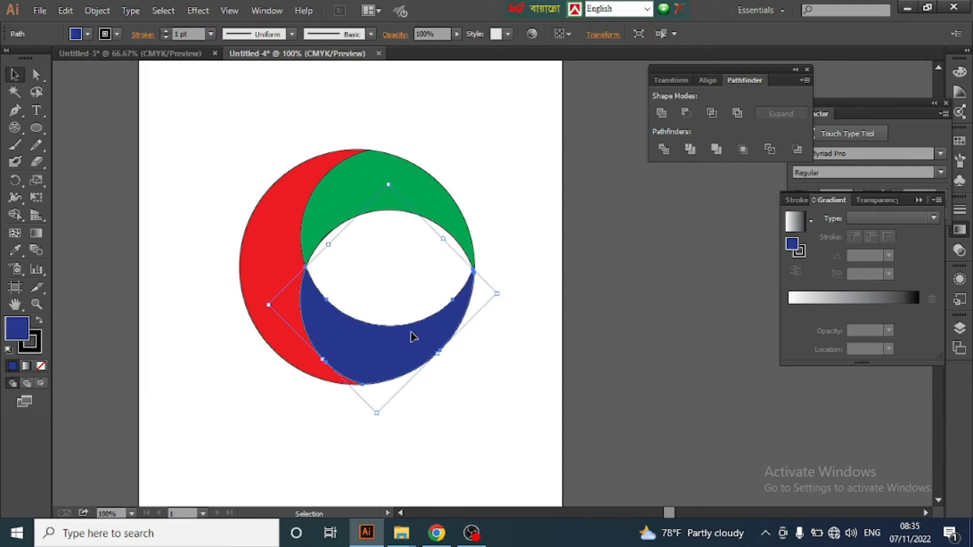
pyautogui.keyDown('shift'); pyautogui.click(271, 290); pyautogui.keyUp('shift')
pyautogui.keyDown('shift'); pyautogui.click(352, 203); pyautogui.keyUp('shift')
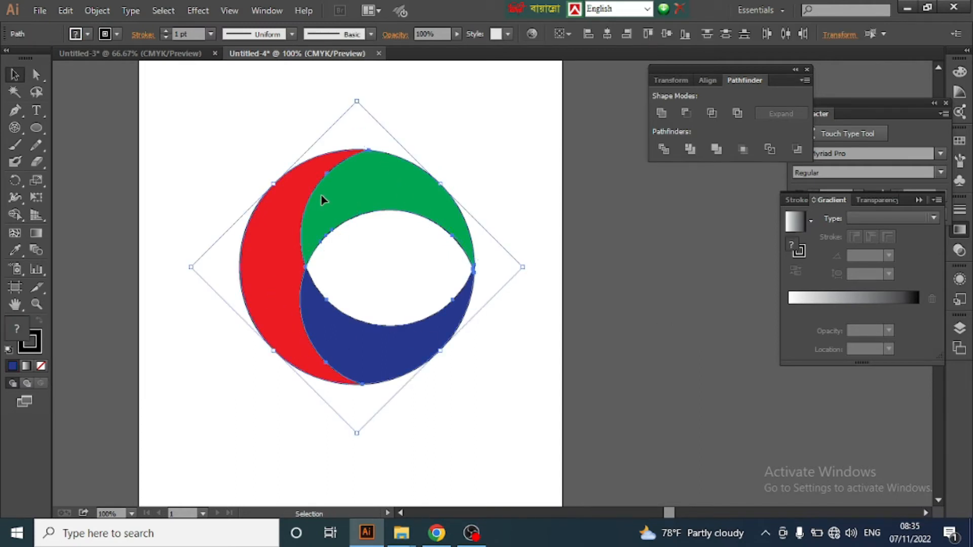
pyautogui.click(117, 35)
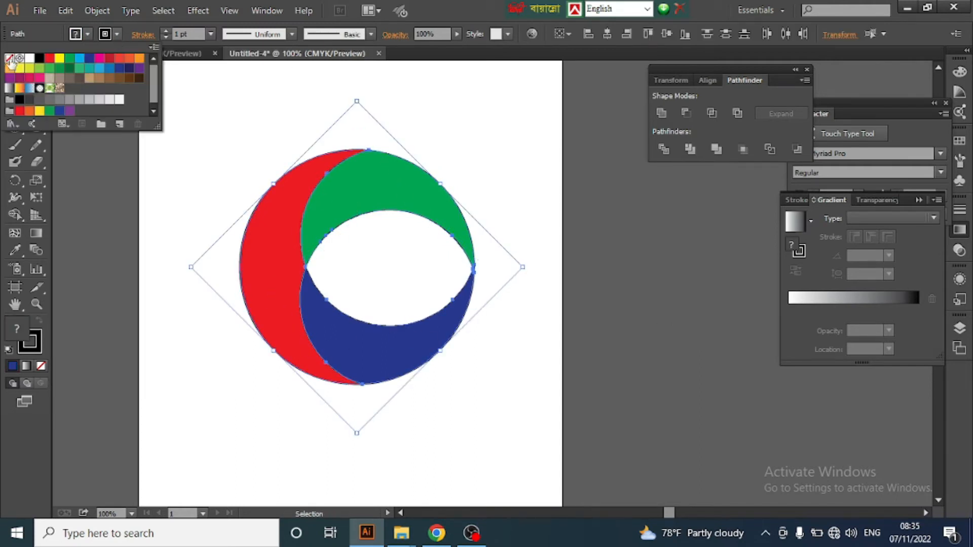
pyautogui.click(11, 64)
pyautogui.click(616, 254)
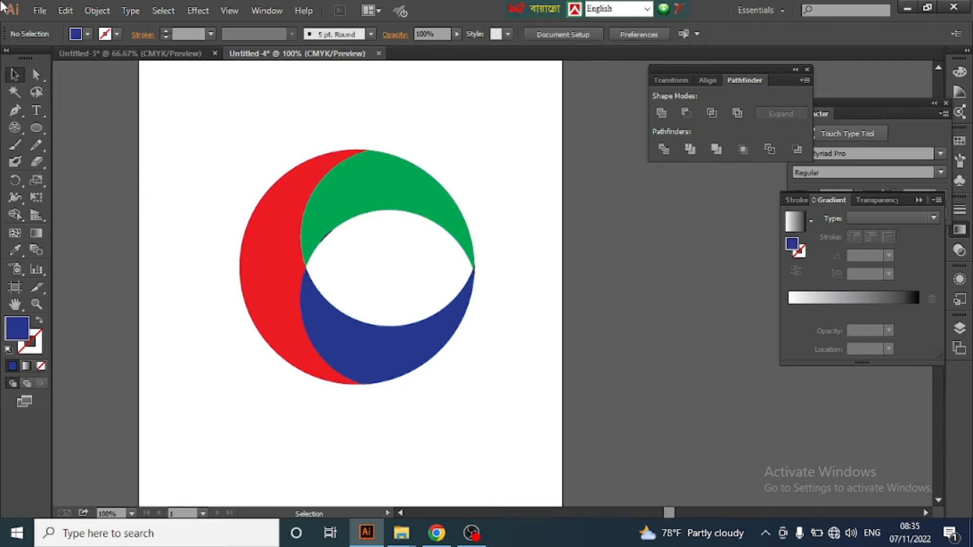
# Draw a rectangle about 2.458 in wide and 1.308 in high across the right-hand tips of the green and blue crescents
pyautogui.click(32, 130)
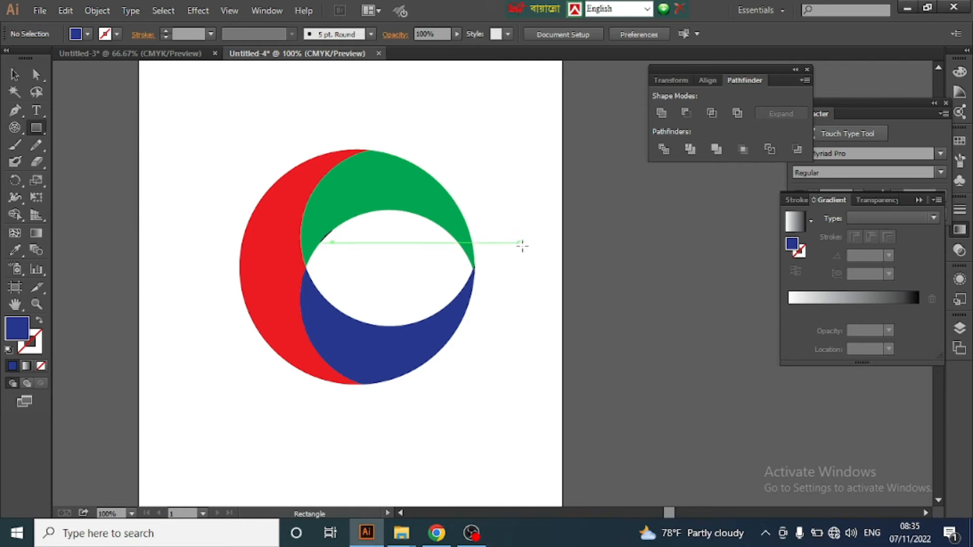
pyautogui.moveTo(401, 236); pyautogui.dragTo(527, 304)
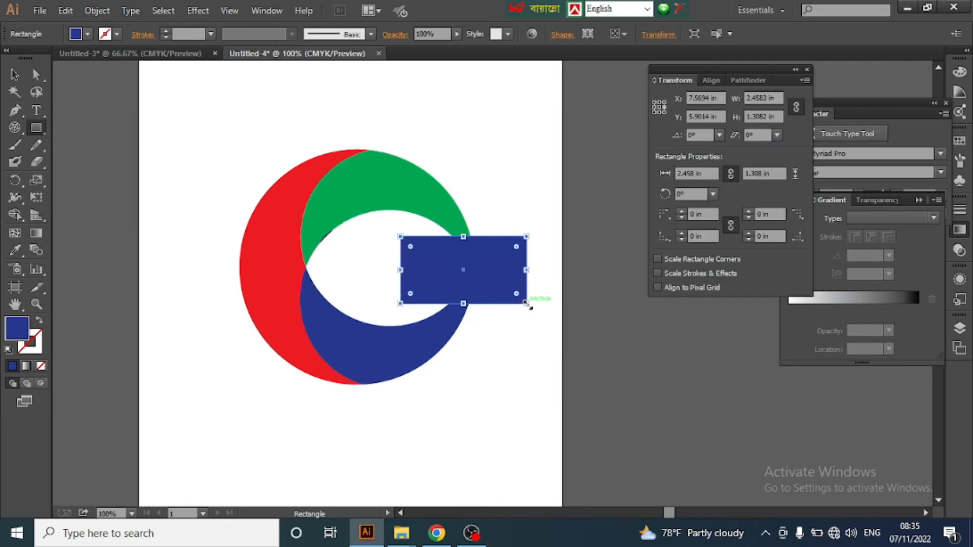
pyautogui.click(15, 74)
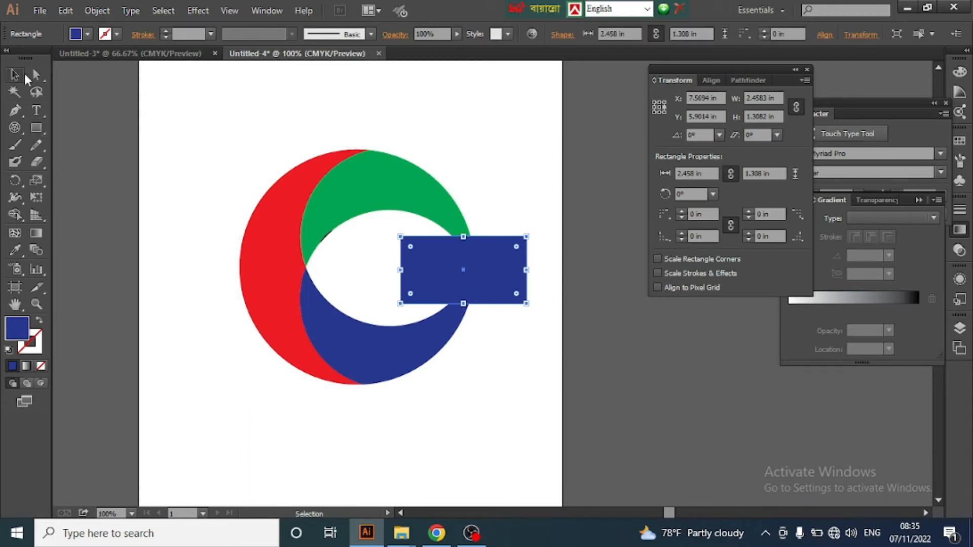
pyautogui.click(219, 150)
# Divide the three crescents with the overlapping rectangle using Pathfinder, and ungroup the resulting pieces
pyautogui.moveTo(184, 117); pyautogui.dragTo(573, 374)
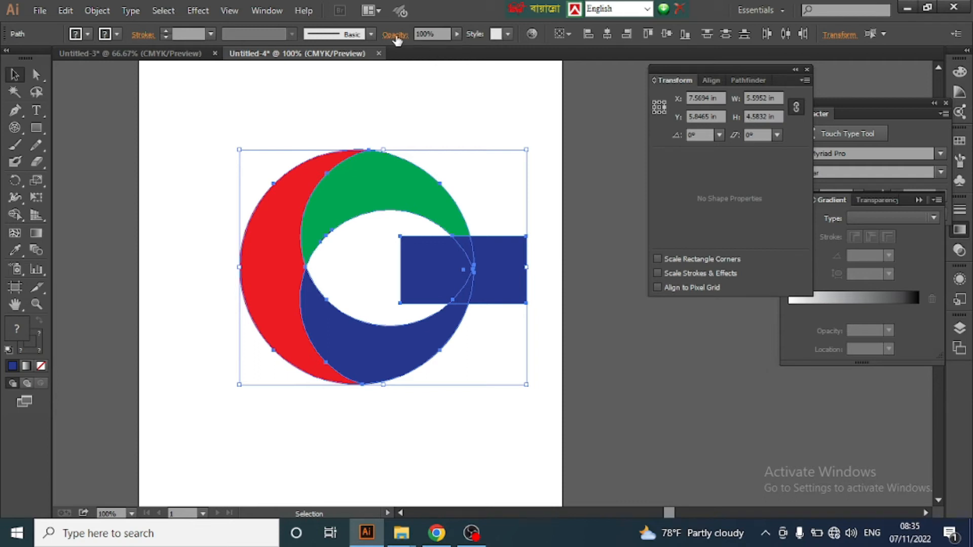
pyautogui.click(269, 8)
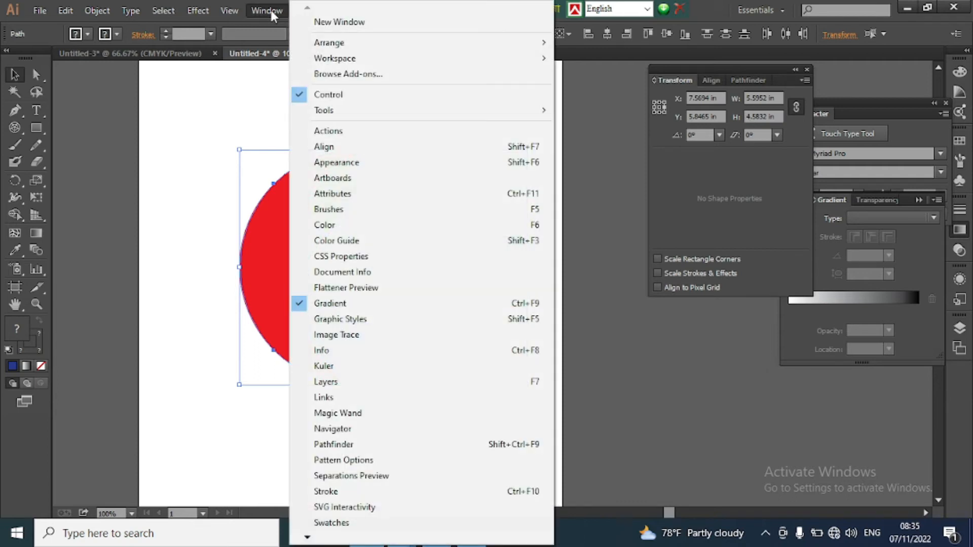
pyautogui.click(396, 448)
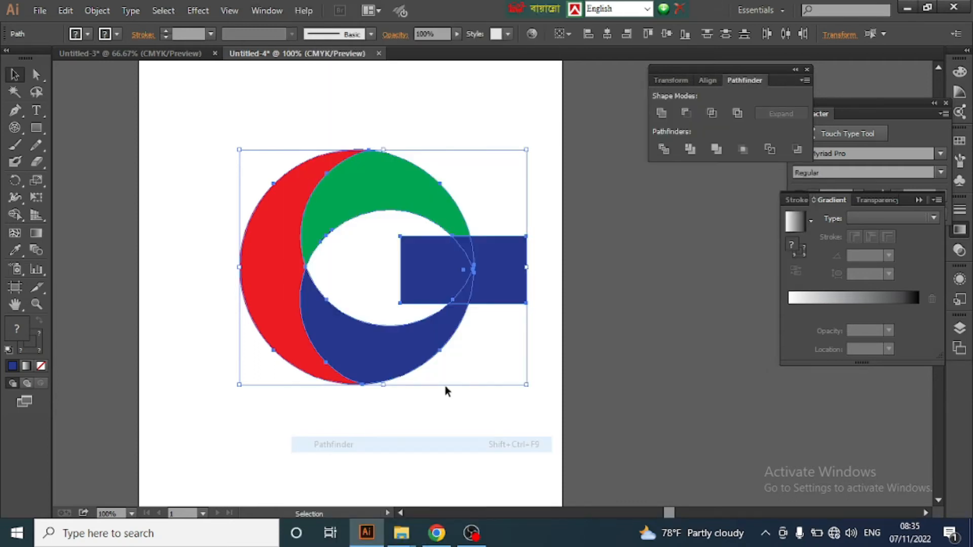
pyautogui.click(664, 147)
pyautogui.click(548, 278)
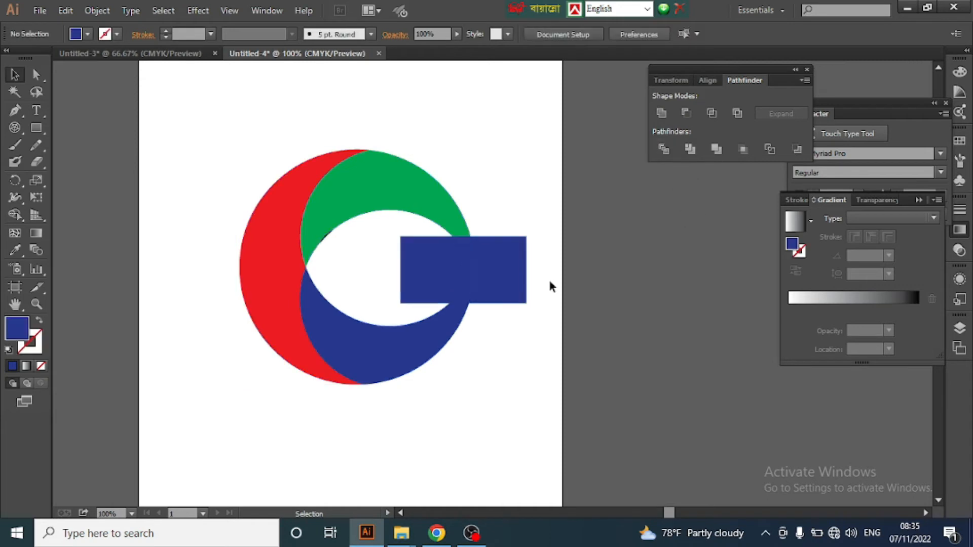
pyautogui.click(512, 276)
pyautogui.rightClick(475, 288)
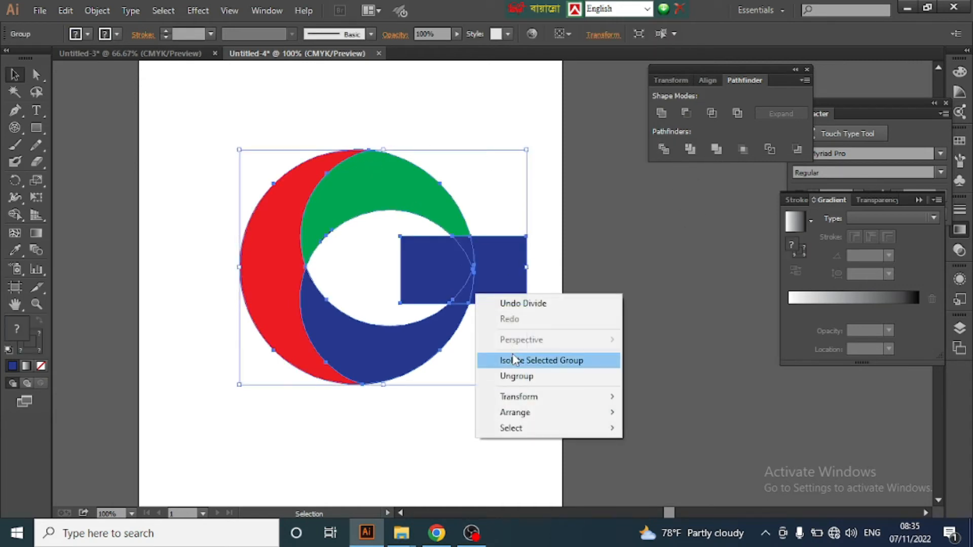
pyautogui.click(497, 376)
# Delete the rectangle's leftover pieces and the cut-off tips of the green and dark blue crescents to open the ring
pyautogui.click(489, 289)
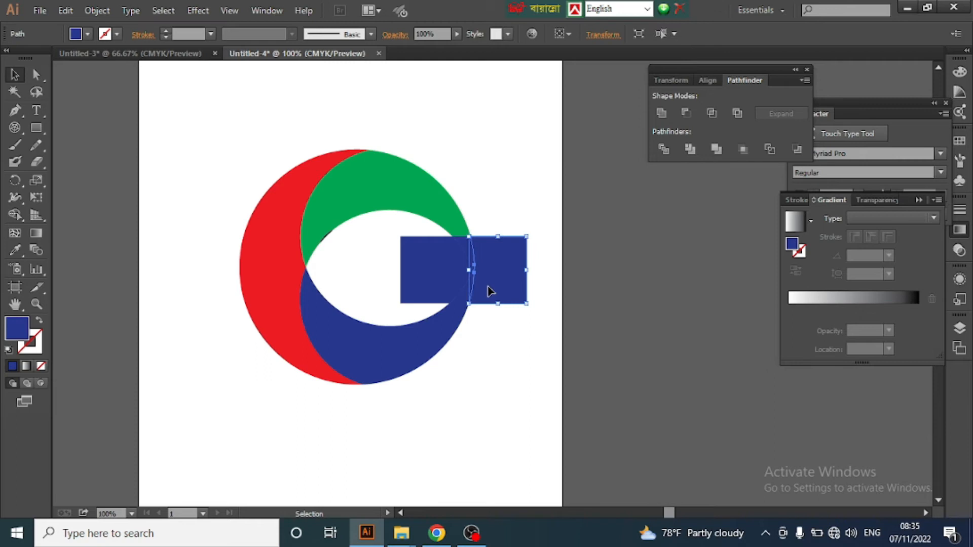
pyautogui.press('Delete')
pyautogui.click(433, 280)
pyautogui.press('Delete')
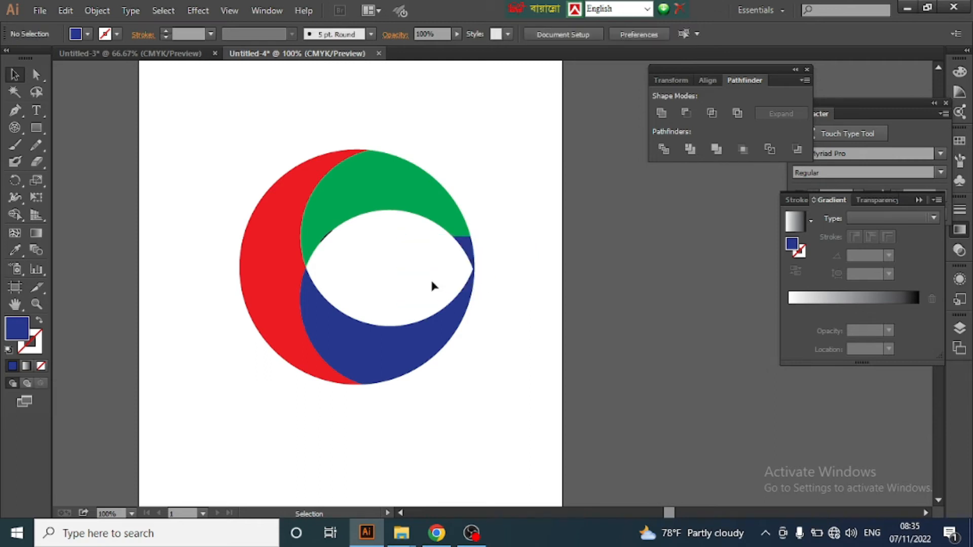
pyautogui.click(465, 256)
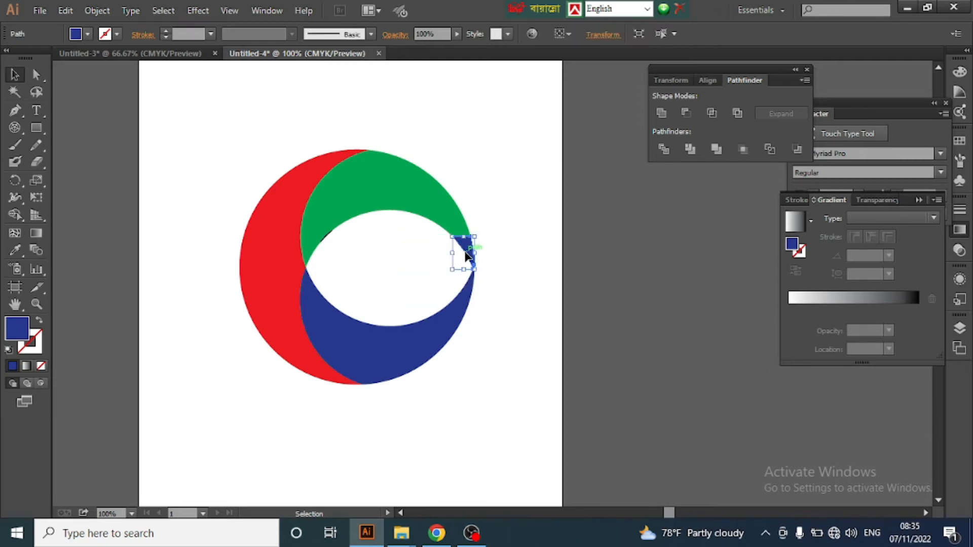
pyautogui.press('Delete')
pyautogui.click(465, 290)
pyautogui.press('Delete')
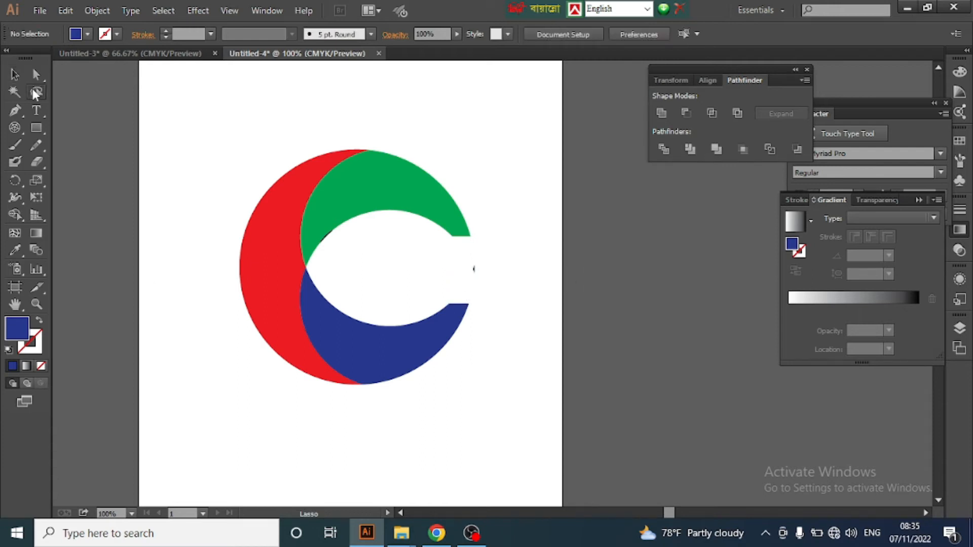
# Delete the thin black sliver on the green crescent's inner edge and the tiny blue fragment in the ring's opening
pyautogui.scroll(1, 269, 170)
pyautogui.scroll(2, 268, 173)
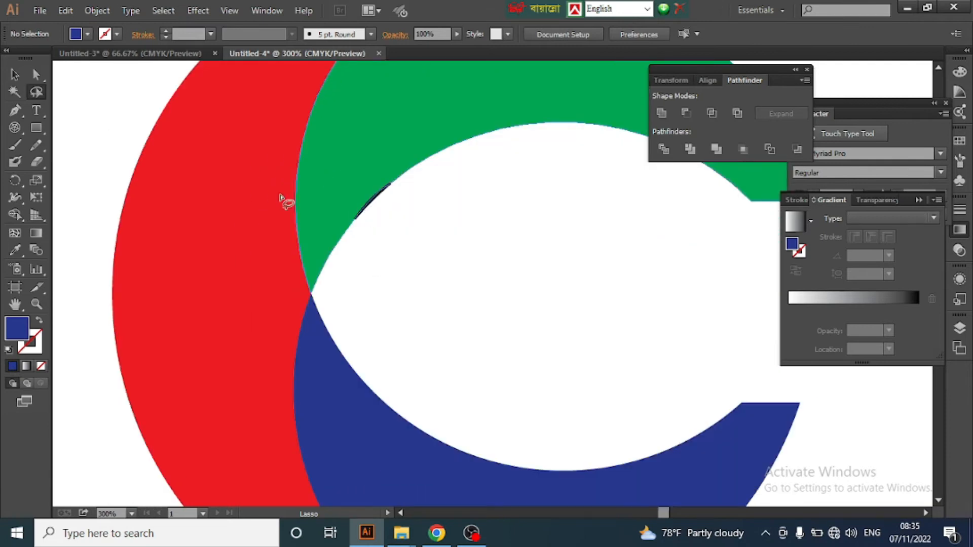
pyautogui.click(15, 74)
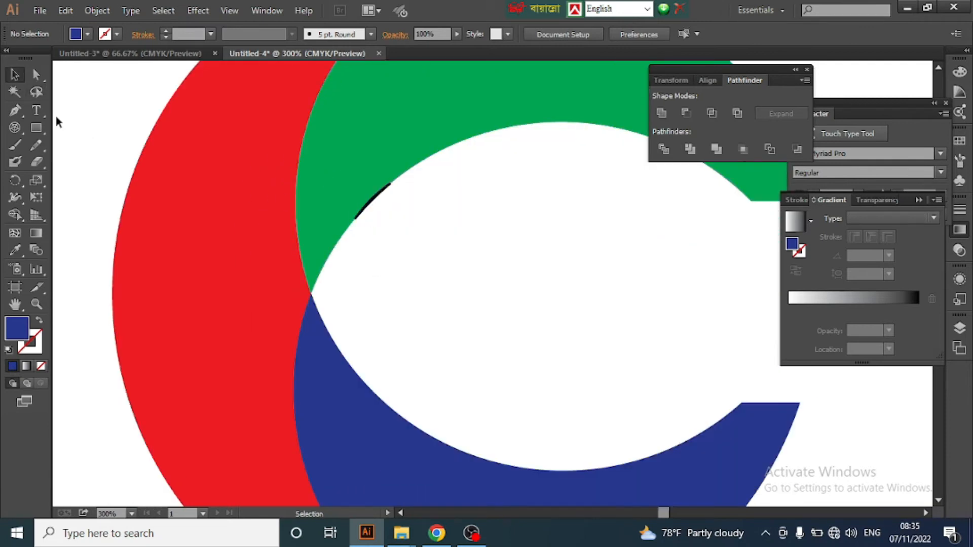
pyautogui.click(365, 210)
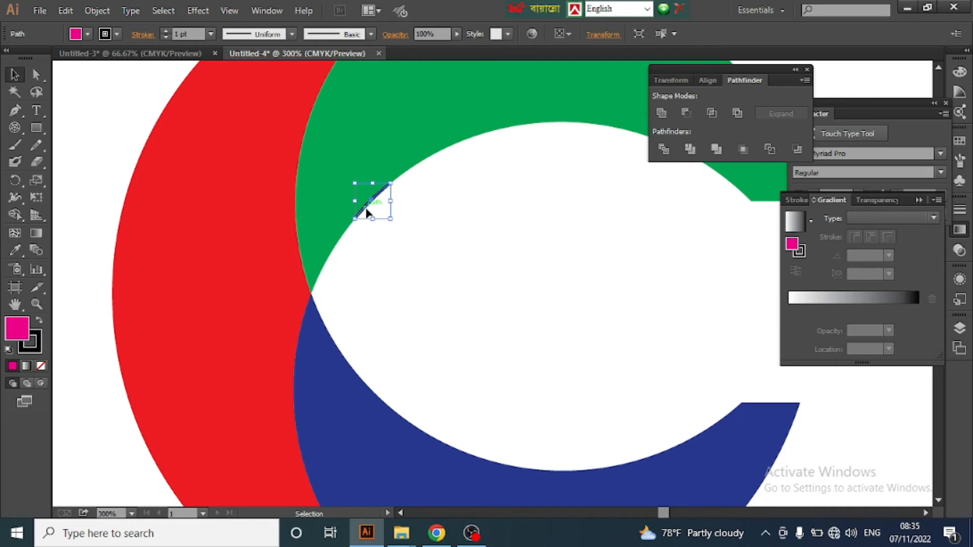
pyautogui.press('Delete')
pyautogui.scroll(-1, 172, 197)
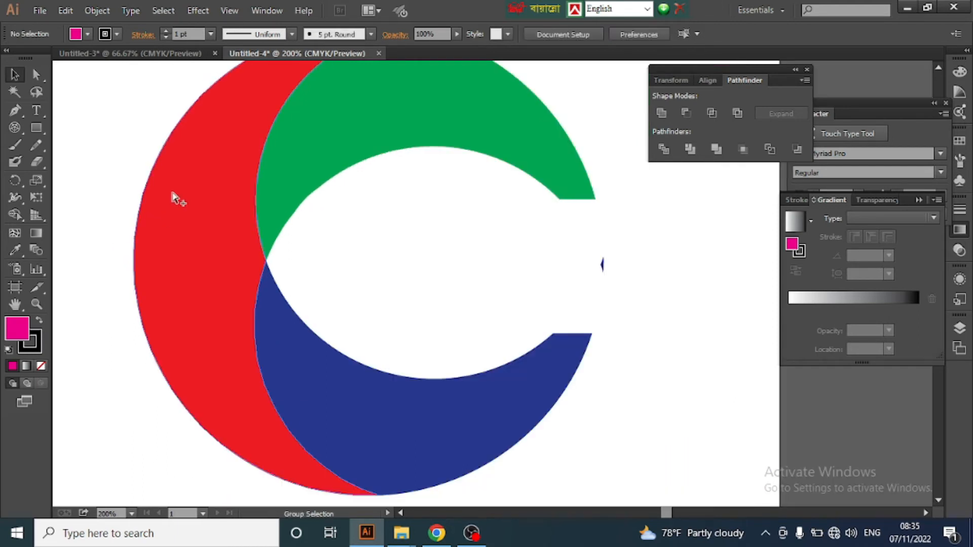
pyautogui.scroll(-1, 172, 198)
pyautogui.moveTo(499, 252); pyautogui.dragTo(500, 254)
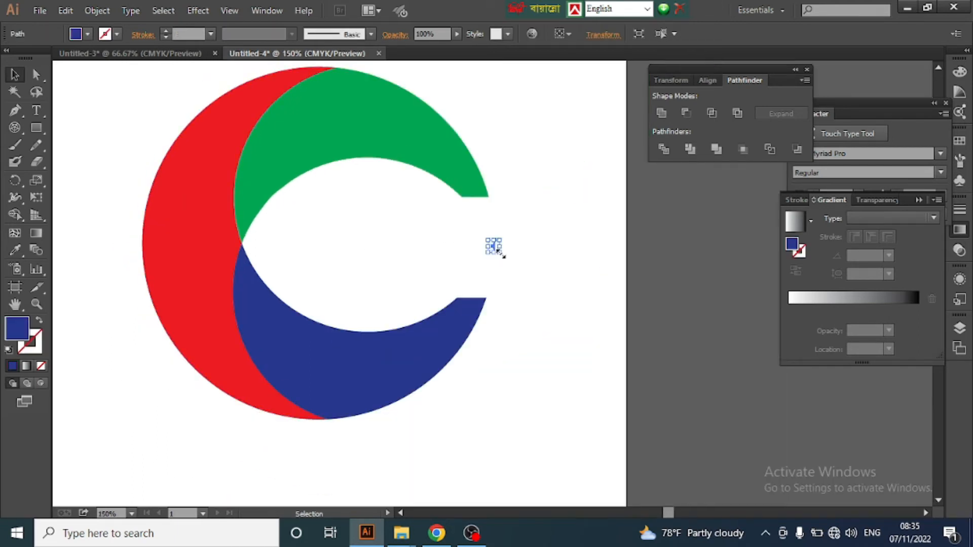
pyautogui.press('Delete')
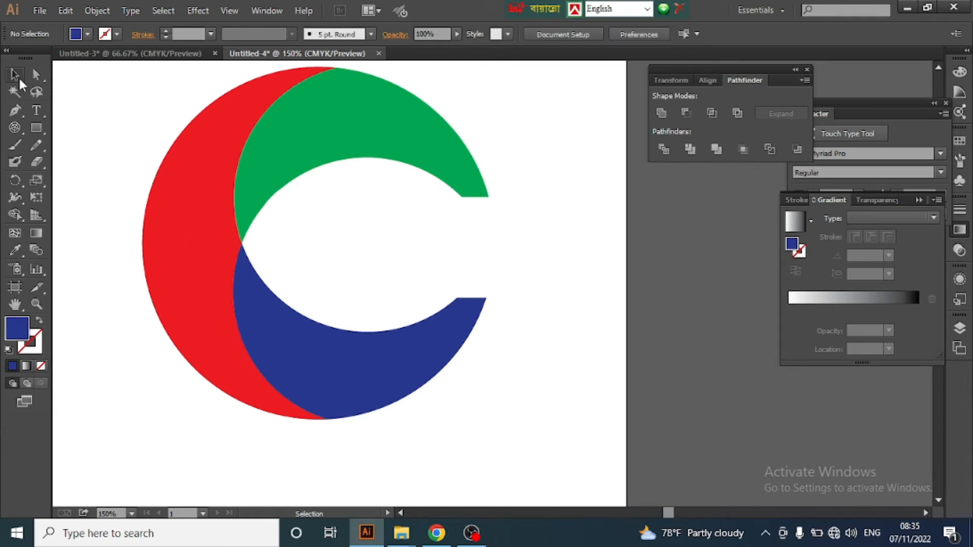
# Draw a rectangle about 5.514 in wide and 1.5 in high above the logo
pyautogui.scroll(-1, 408, 288)
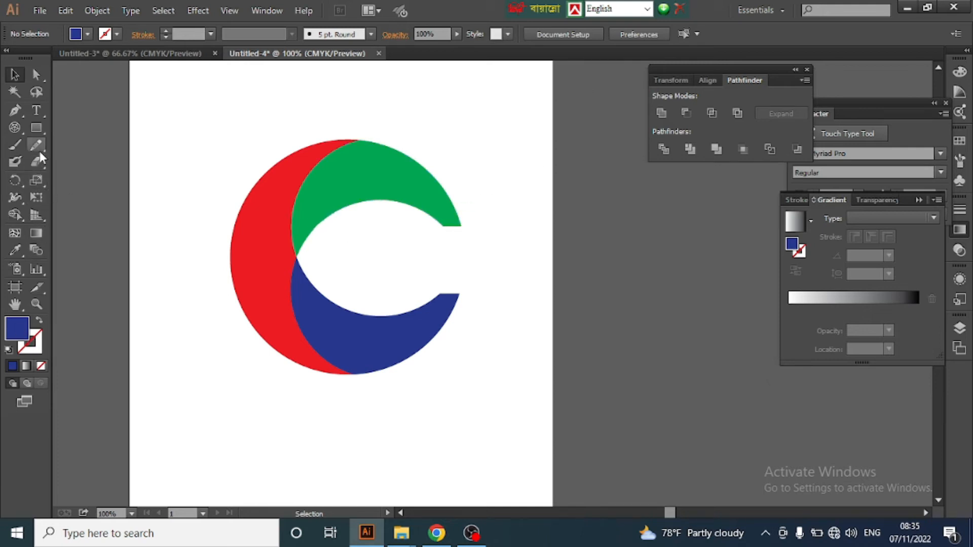
pyautogui.click(35, 131)
pyautogui.scroll(3, 193, 158)
pyautogui.moveTo(166, 135); pyautogui.dragTo(449, 211)
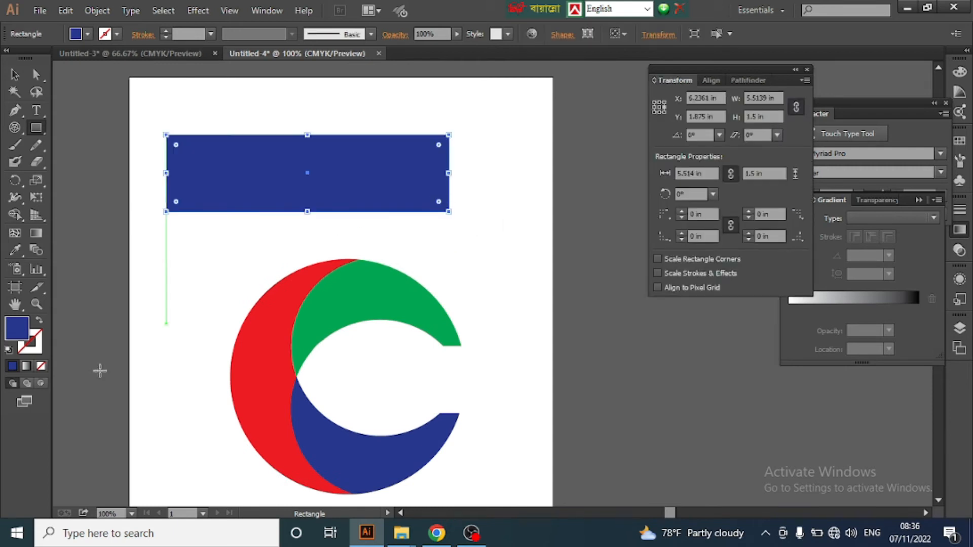
# Fill the rectangle with a linear gradient running from red-orange to magenta
pyautogui.click(31, 366)
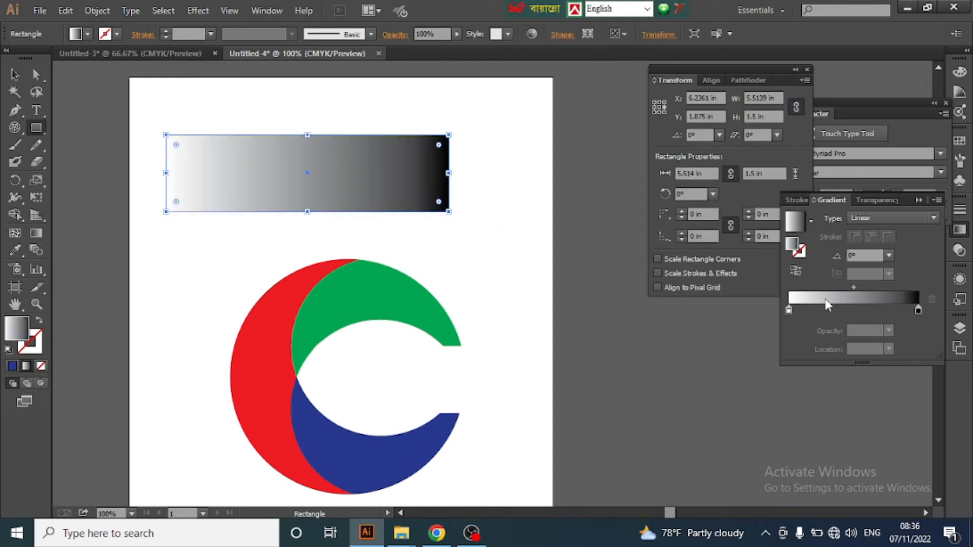
pyautogui.doubleClick(789, 309)
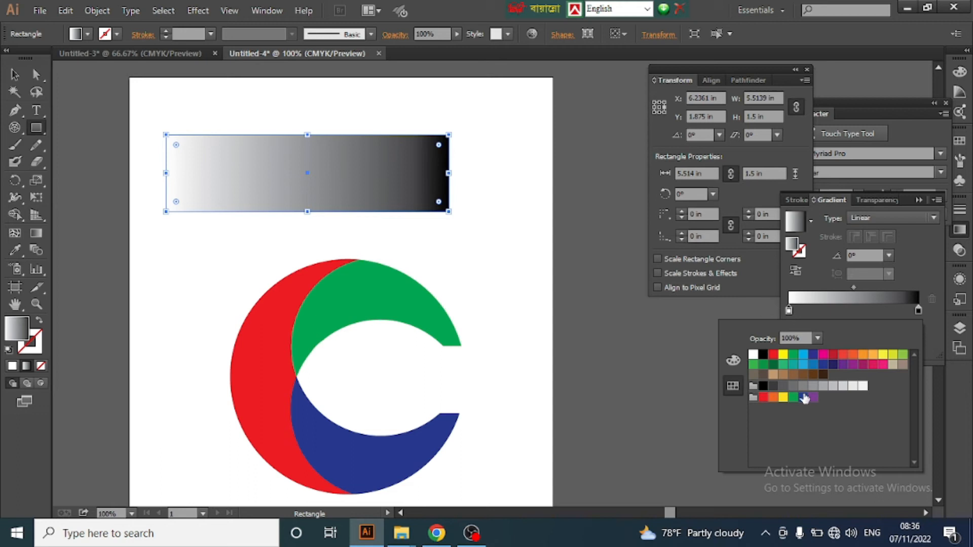
pyautogui.click(781, 356)
pyautogui.click(843, 354)
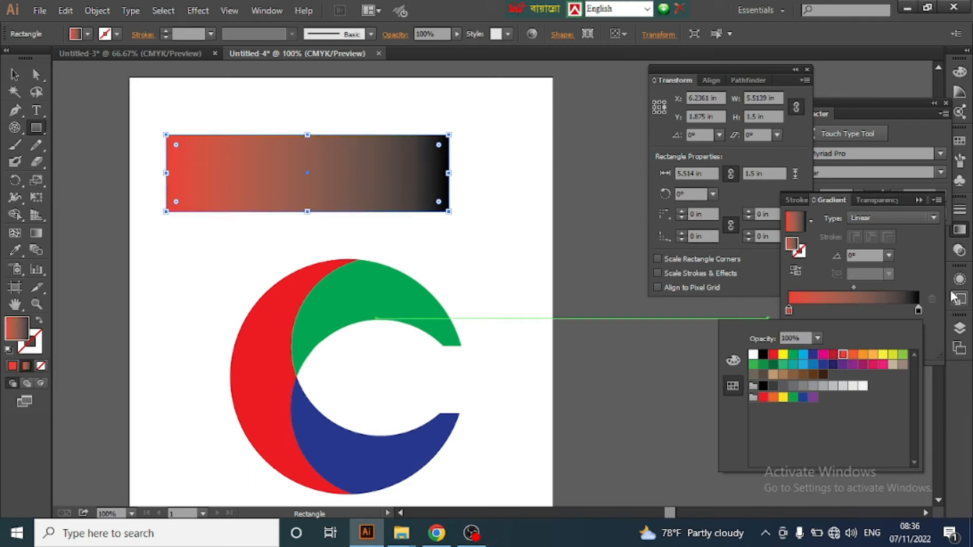
pyautogui.doubleClick(919, 309)
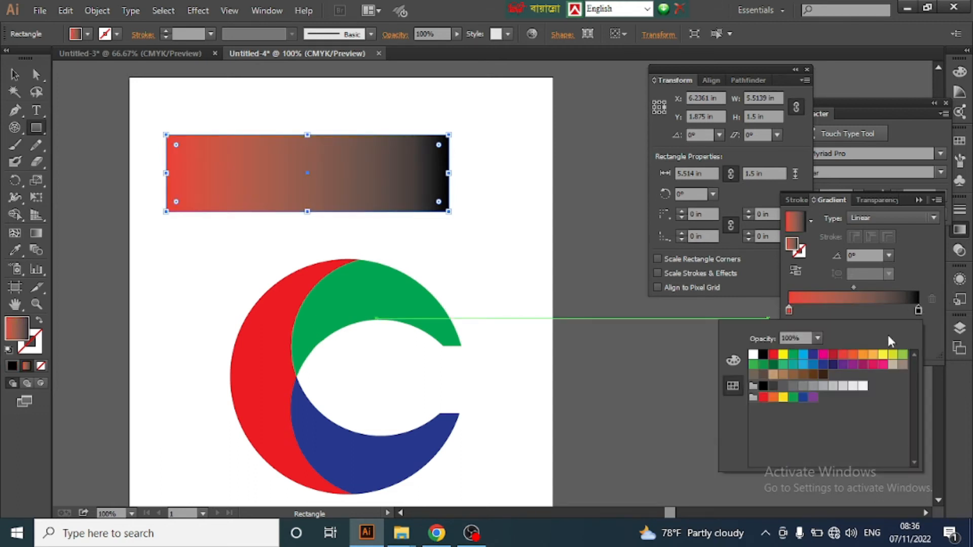
pyautogui.click(852, 354)
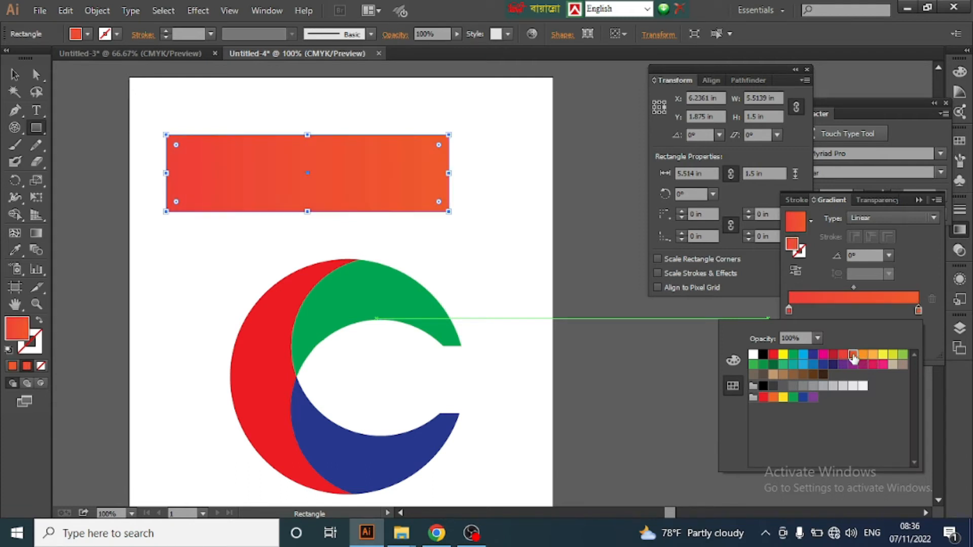
pyautogui.click(823, 355)
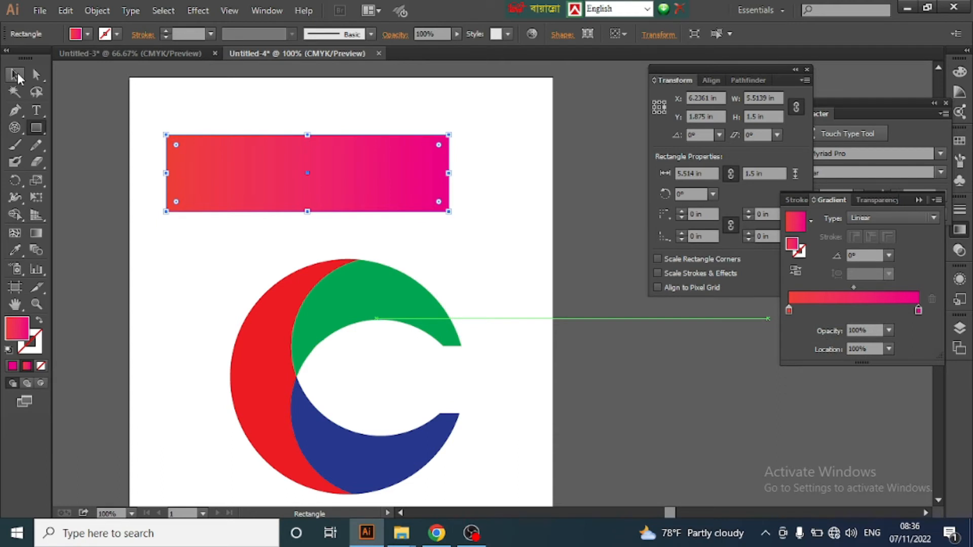
pyautogui.click(307, 377)
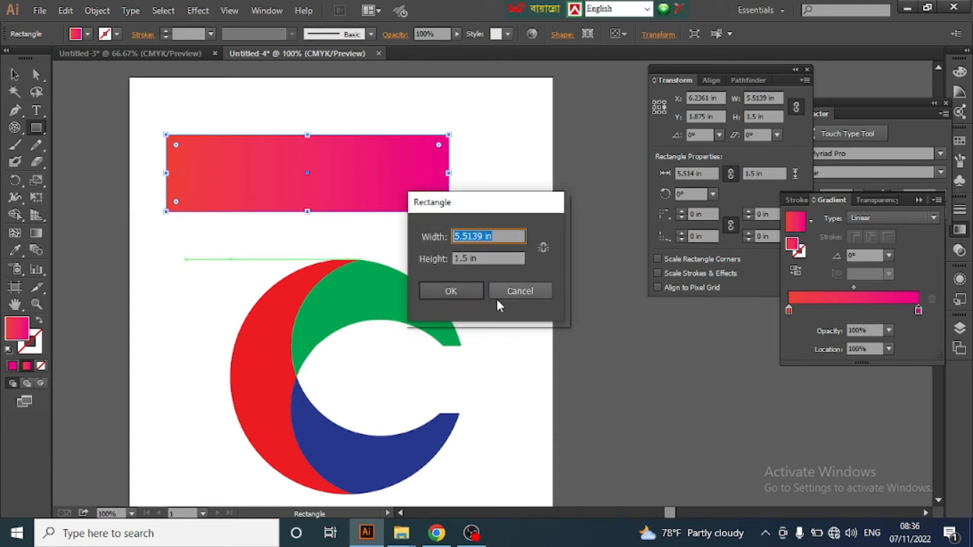
pyautogui.click(519, 290)
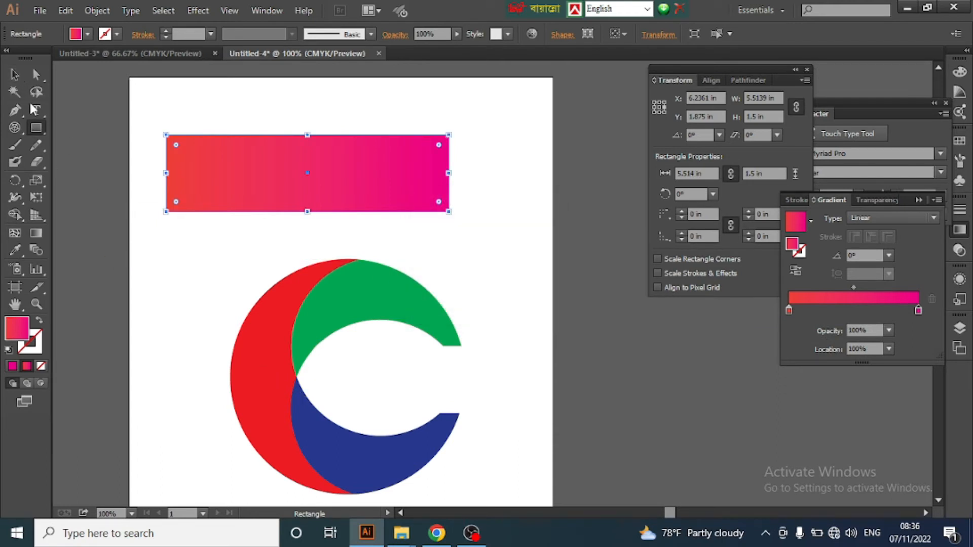
pyautogui.click(17, 77)
pyautogui.click(41, 105)
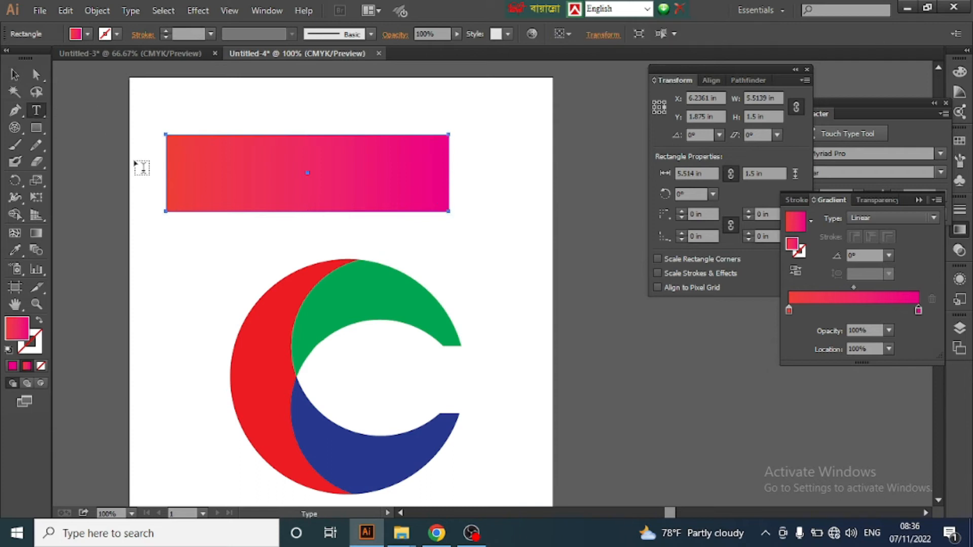
# Copy the rectangle's red-orange to magenta gradient onto the red crescent with the Eyedropper
pyautogui.click(14, 77)
pyautogui.click(160, 199)
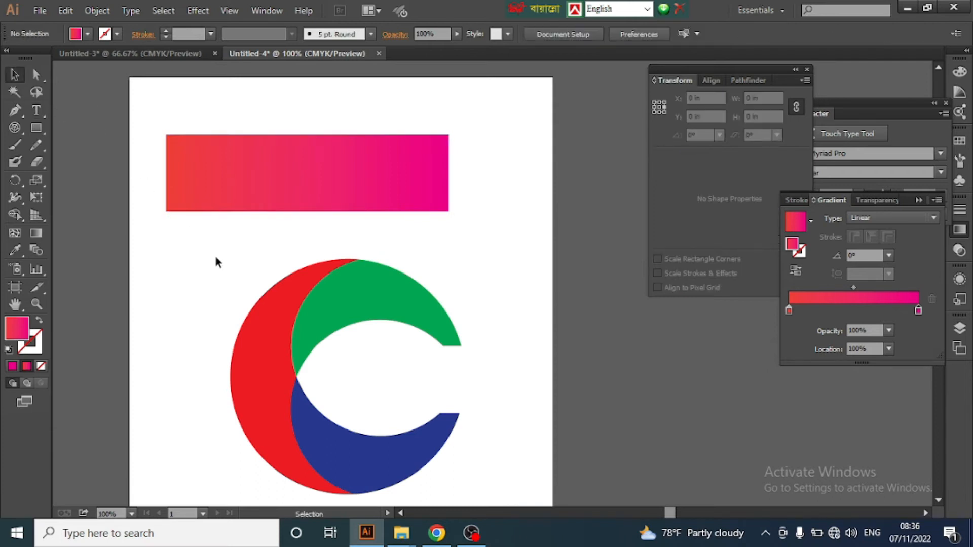
pyautogui.click(252, 357)
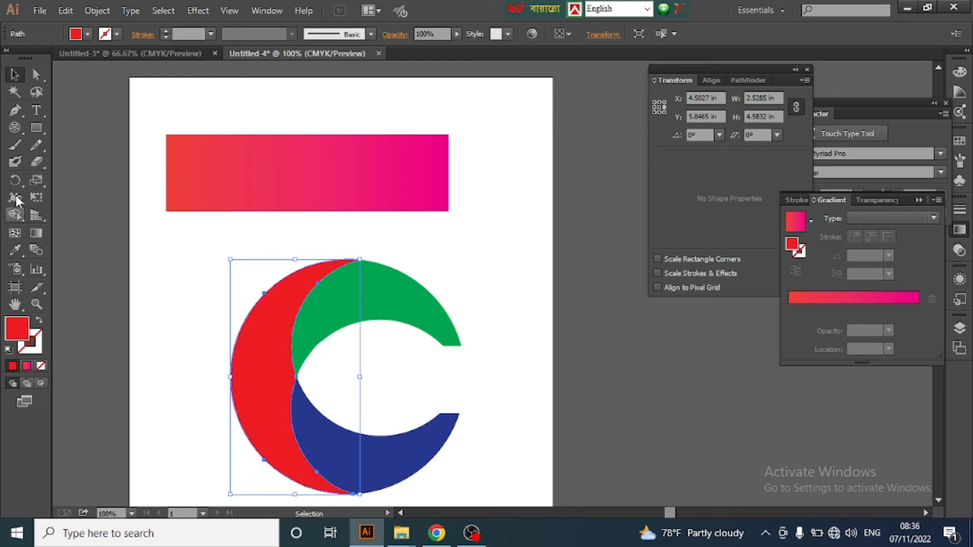
pyautogui.click(15, 251)
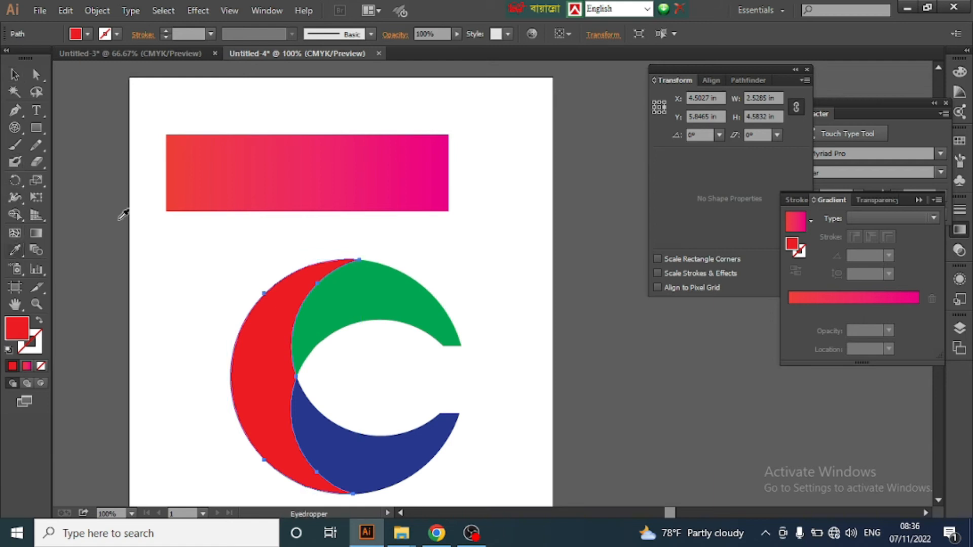
pyautogui.click(321, 163)
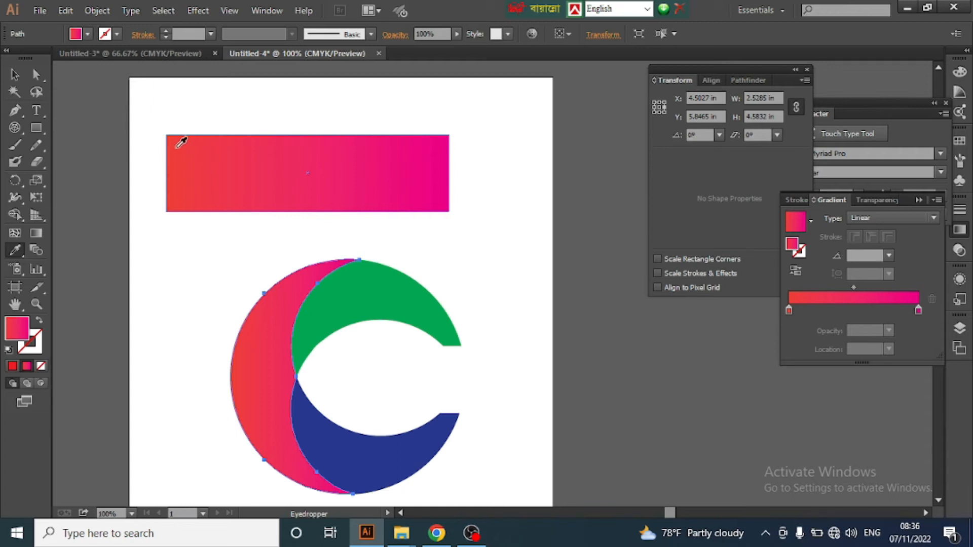
# Remove the duplicate magenta stop from the crescent's gradient and recolour the remaining end stop light blue
pyautogui.doubleClick(916, 310)
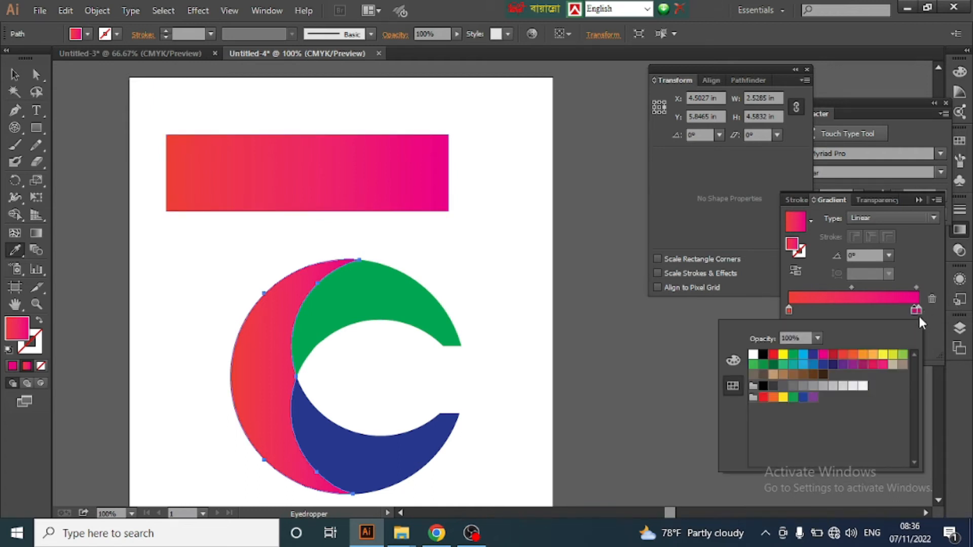
pyautogui.click(936, 300)
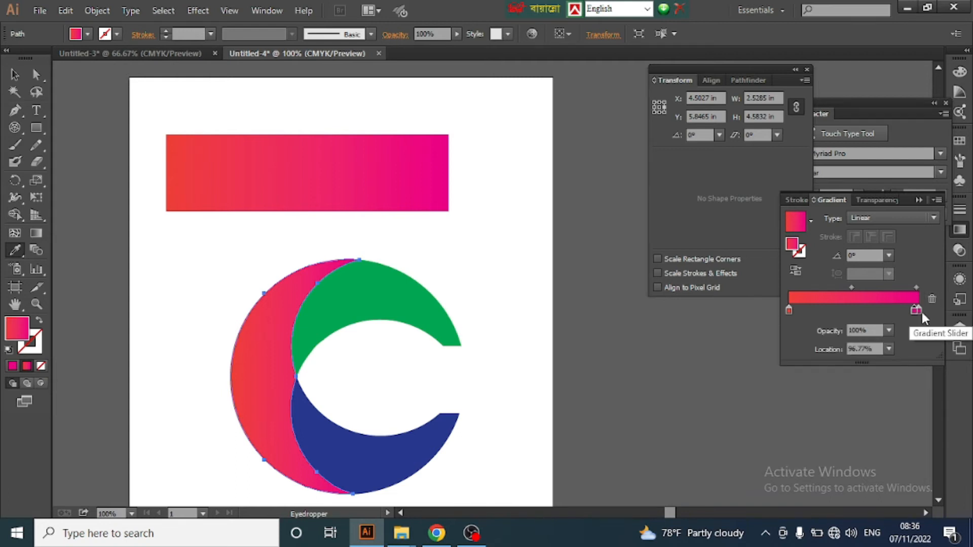
pyautogui.click(931, 300)
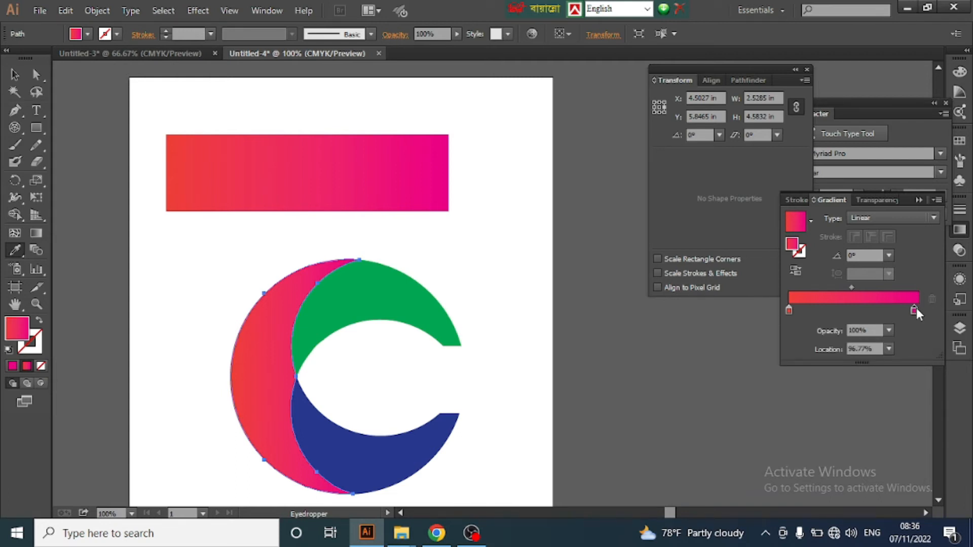
pyautogui.doubleClick(915, 310)
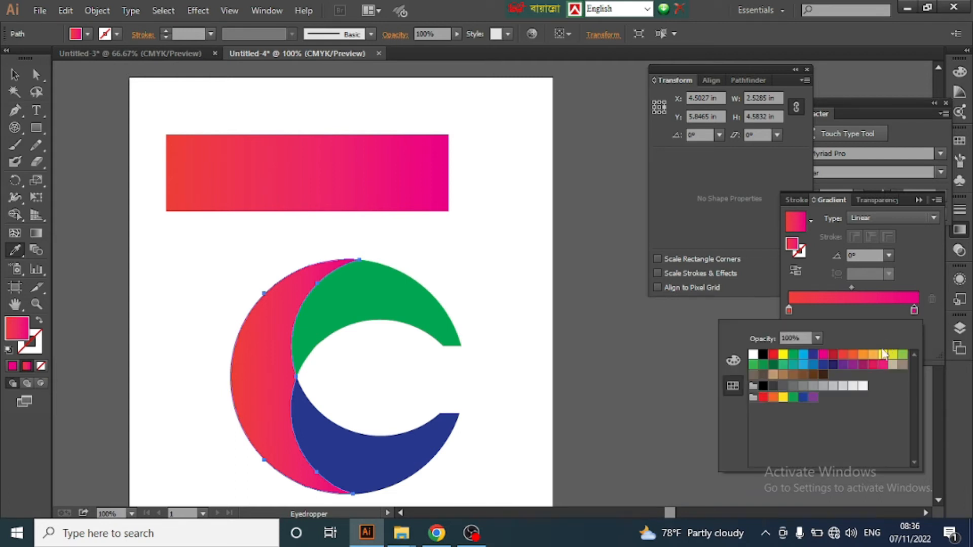
pyautogui.click(804, 356)
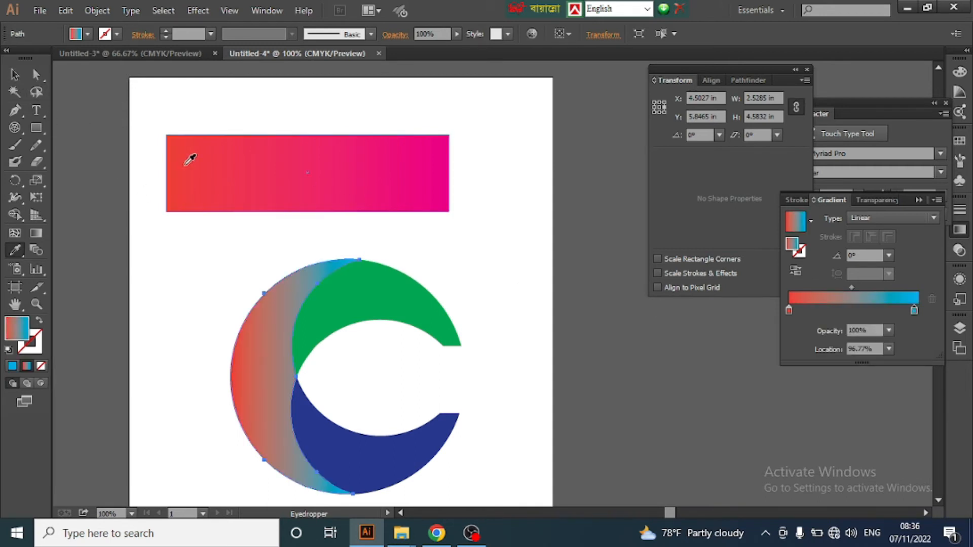
# Reapply the rectangle's red-orange to magenta gradient to the left crescent, and recolour the rectangle's magenta end stop light blue
pyautogui.click(196, 157)
pyautogui.click(15, 76)
pyautogui.click(221, 189)
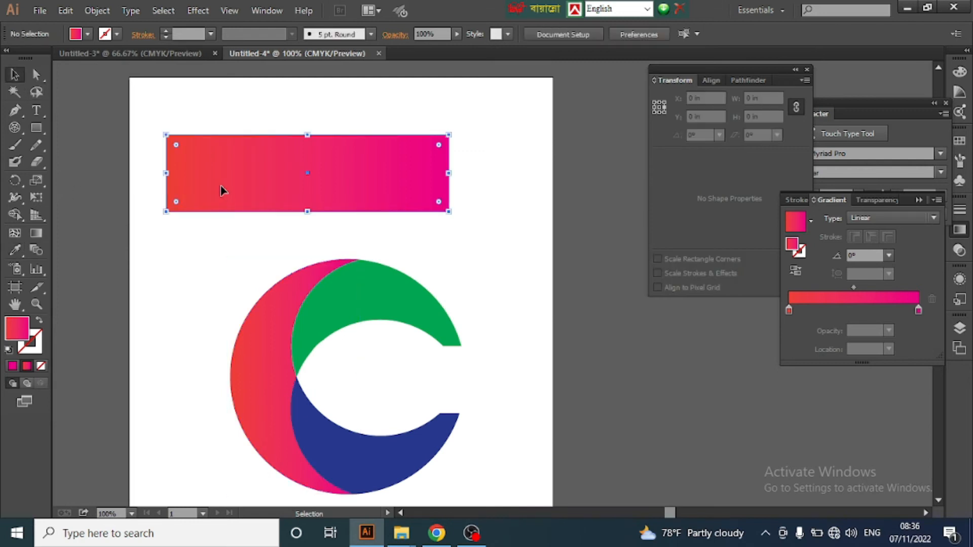
pyautogui.doubleClick(918, 309)
pyautogui.click(804, 355)
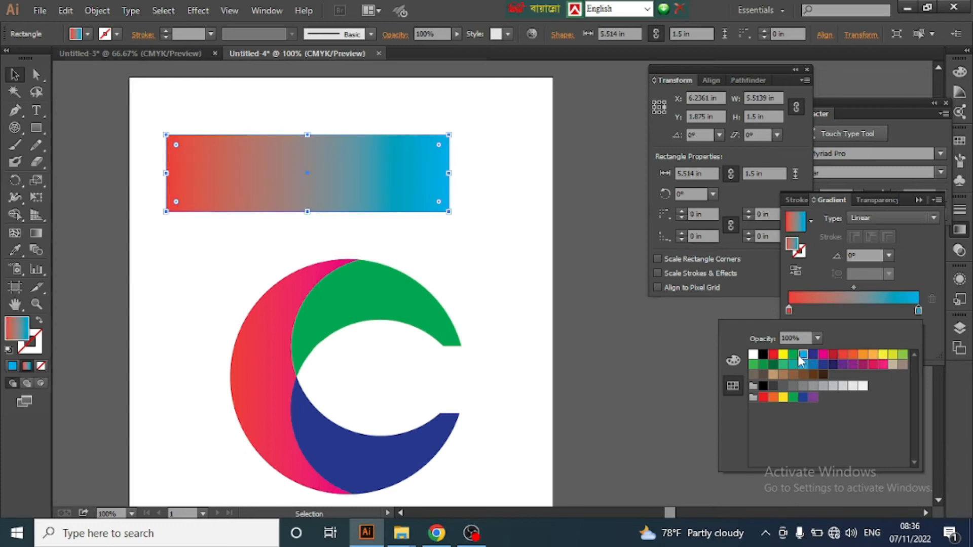
# Copy the rectangle's red-orange to light blue gradient onto the left crescent with the Eyedropper
pyautogui.click(14, 76)
pyautogui.click(267, 344)
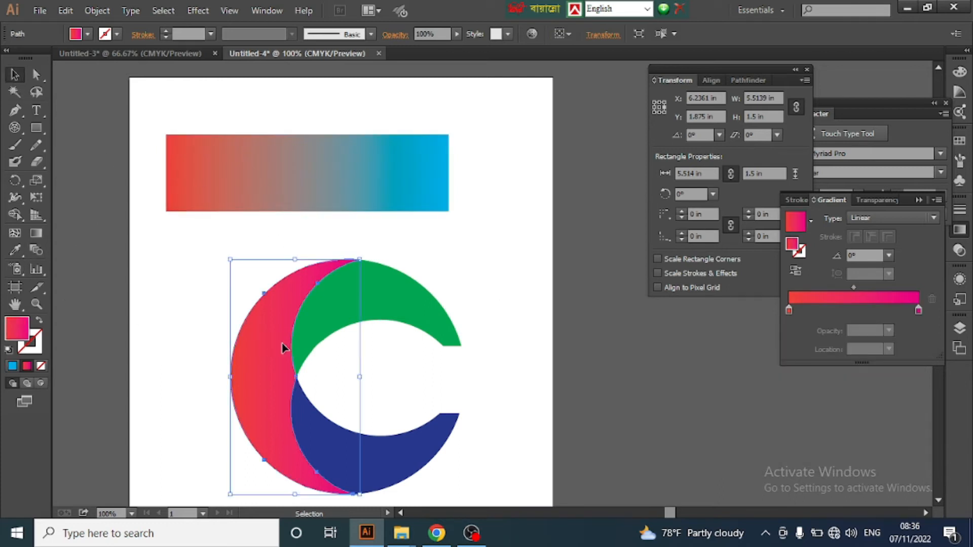
pyautogui.click(16, 250)
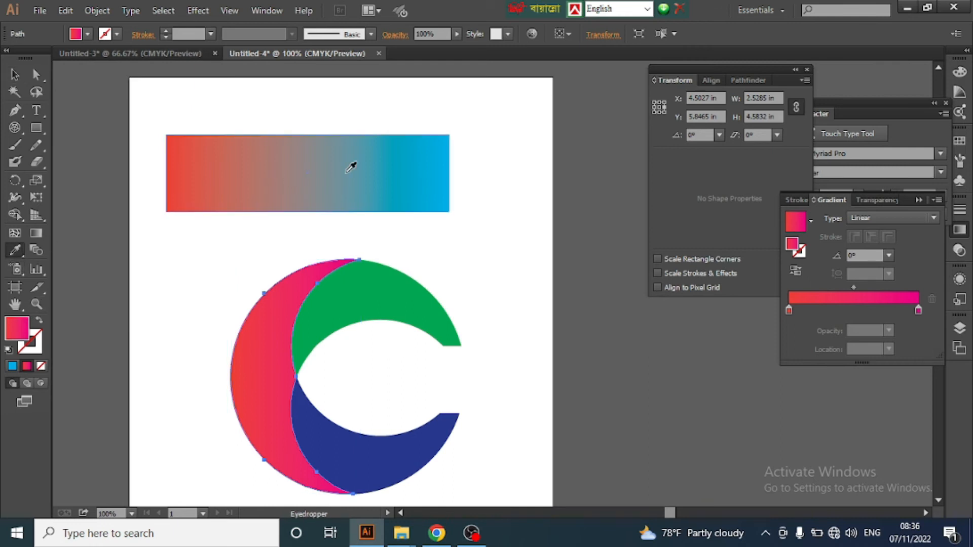
pyautogui.click(363, 169)
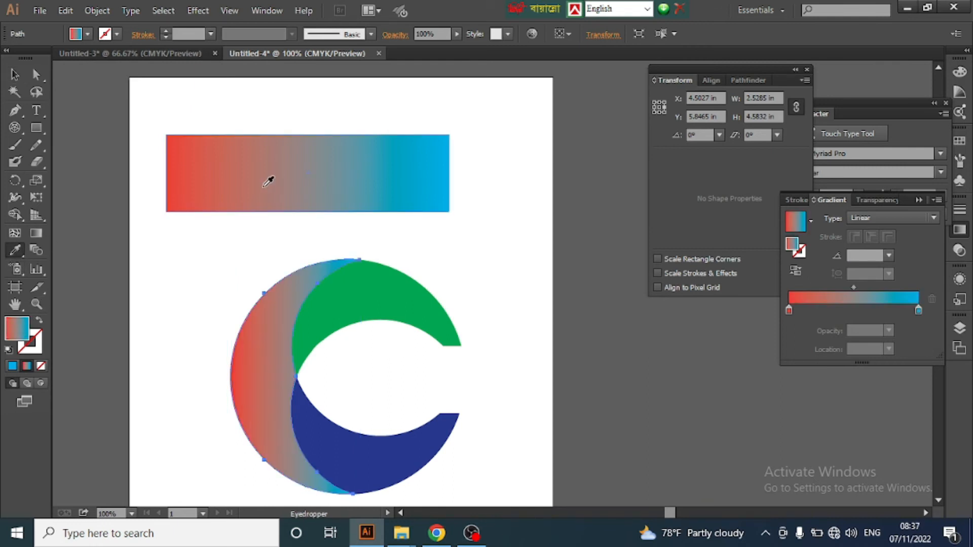
pyautogui.click(15, 74)
pyautogui.click(165, 267)
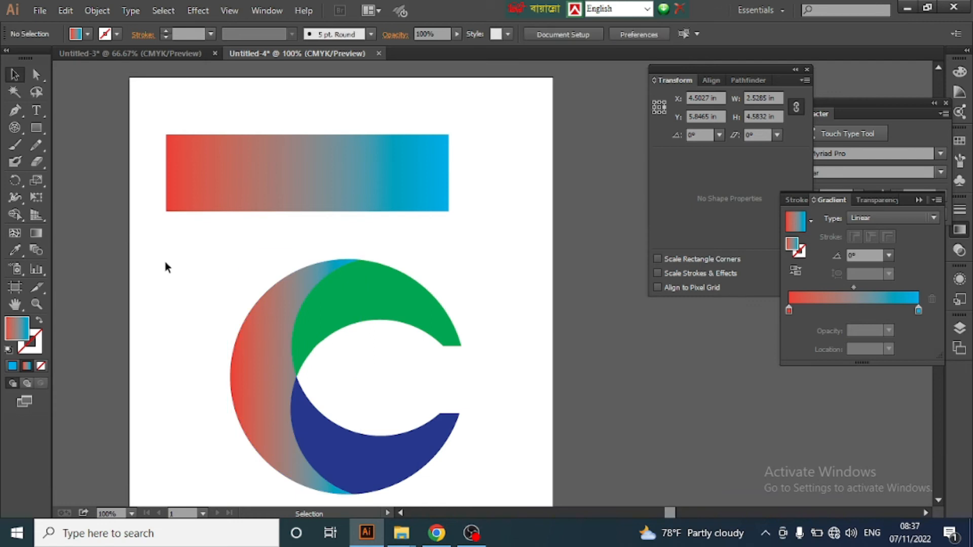
# Recolour the light blue end stop of the rectangle's gradient pure red
pyautogui.click(375, 277)
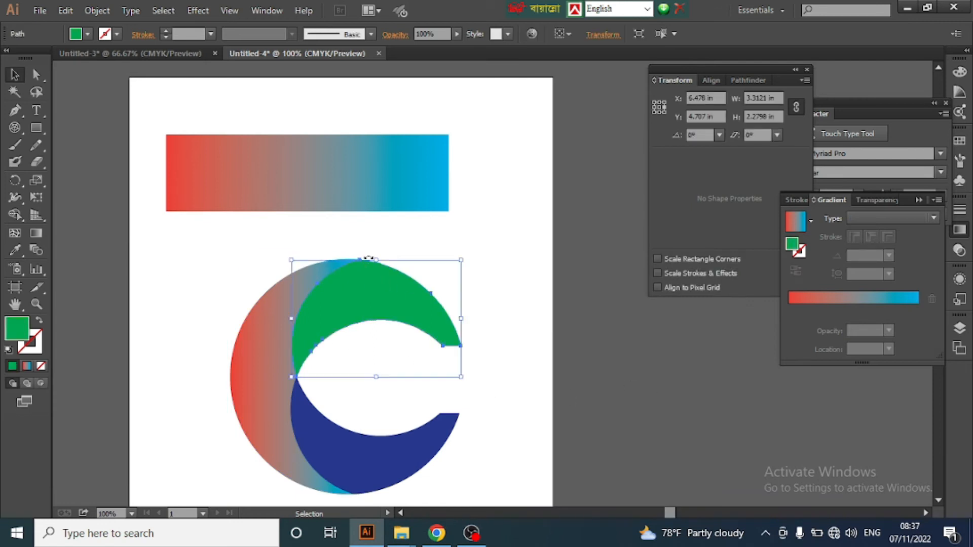
pyautogui.doubleClick(391, 191)
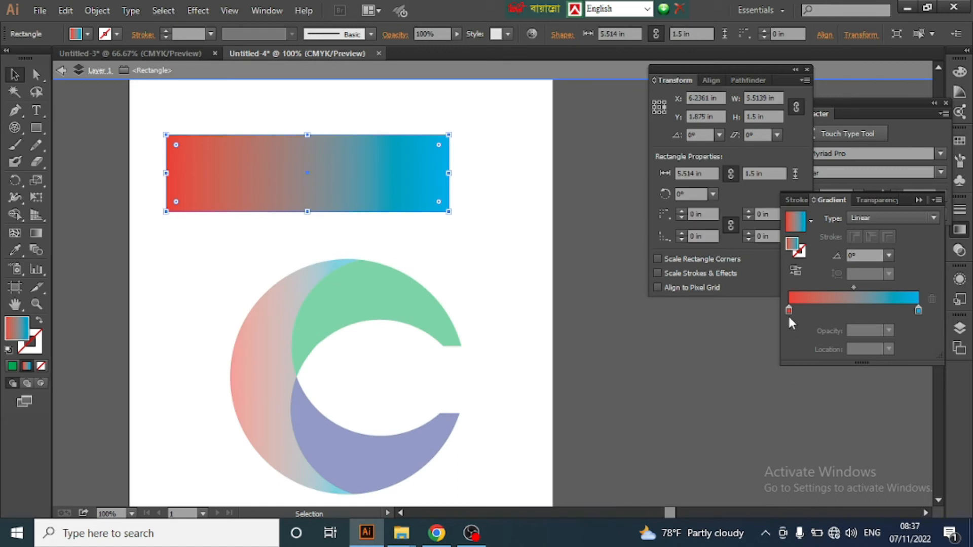
pyautogui.doubleClick(919, 310)
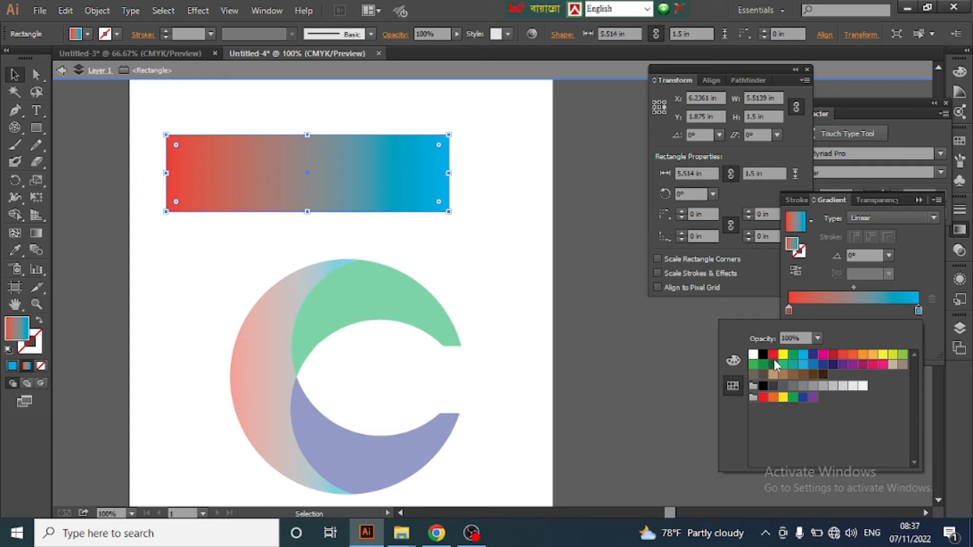
pyautogui.click(773, 355)
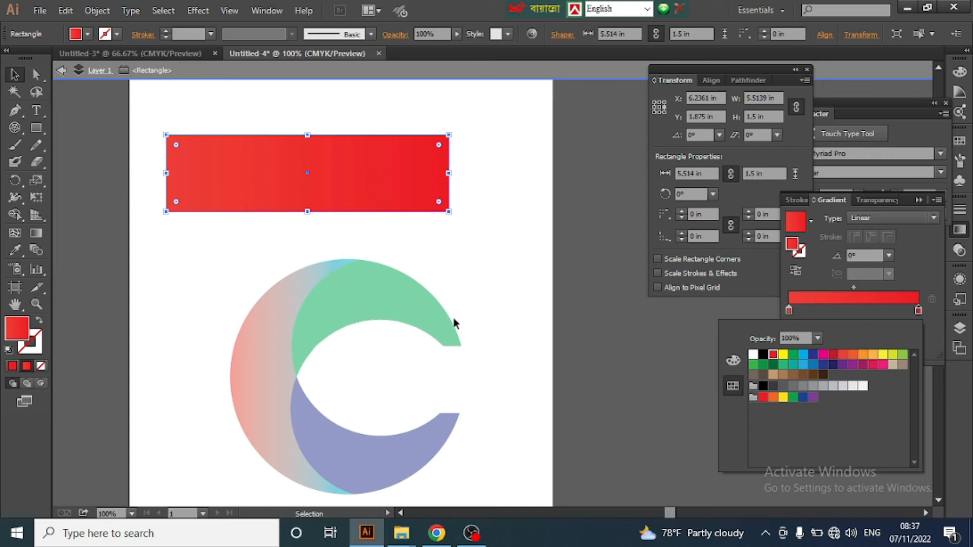
pyautogui.doubleClick(476, 308)
# Copy the rectangle's red gradient onto the green upper crescent with the Eyedropper, and delete the reference rectangle
pyautogui.click(409, 317)
pyautogui.click(13, 251)
pyautogui.click(330, 187)
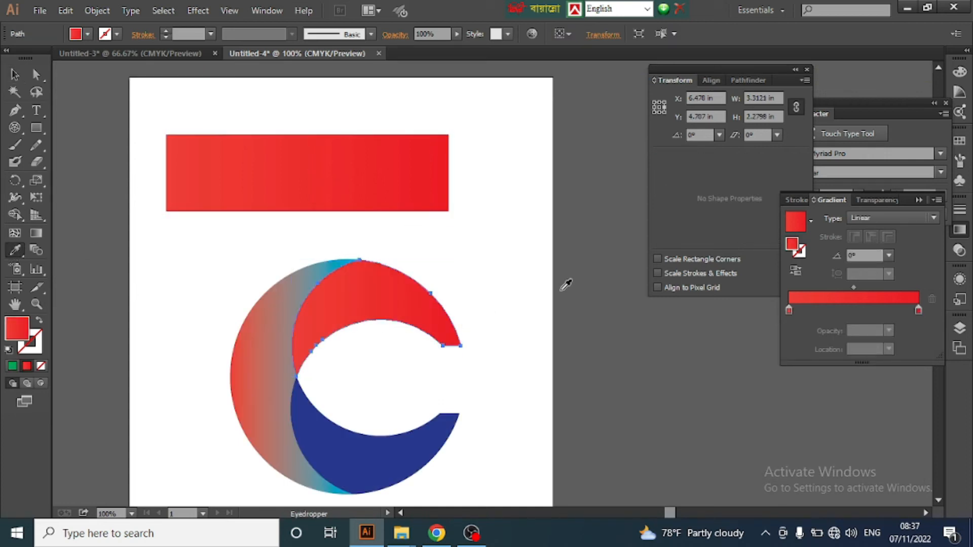
pyautogui.click(11, 75)
pyautogui.click(525, 223)
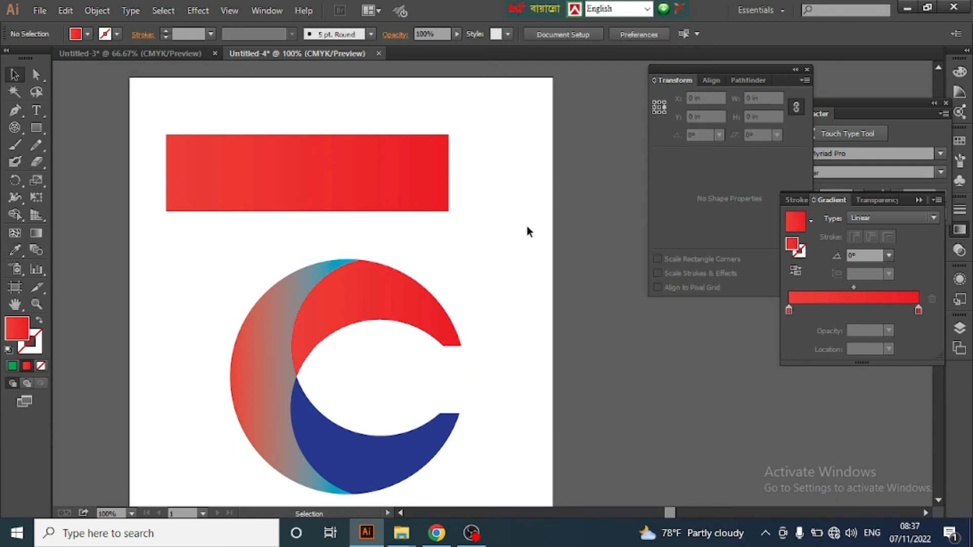
pyautogui.click(355, 182)
pyautogui.press('Delete')
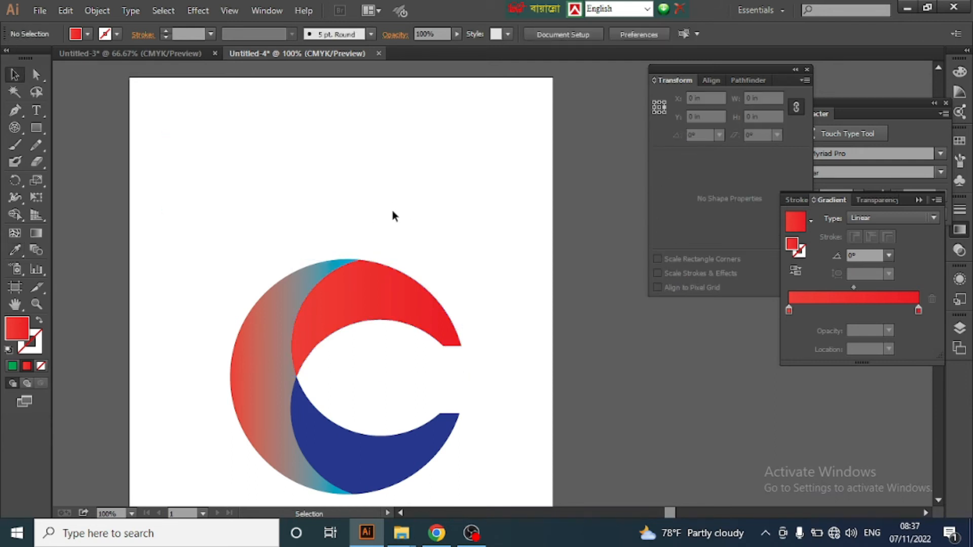
# Start a point text object on the empty artboard area below the logo
pyautogui.scroll(-3, 393, 213)
pyautogui.hscroll(1, 394, 218)
pyautogui.hscroll(1, 394, 222)
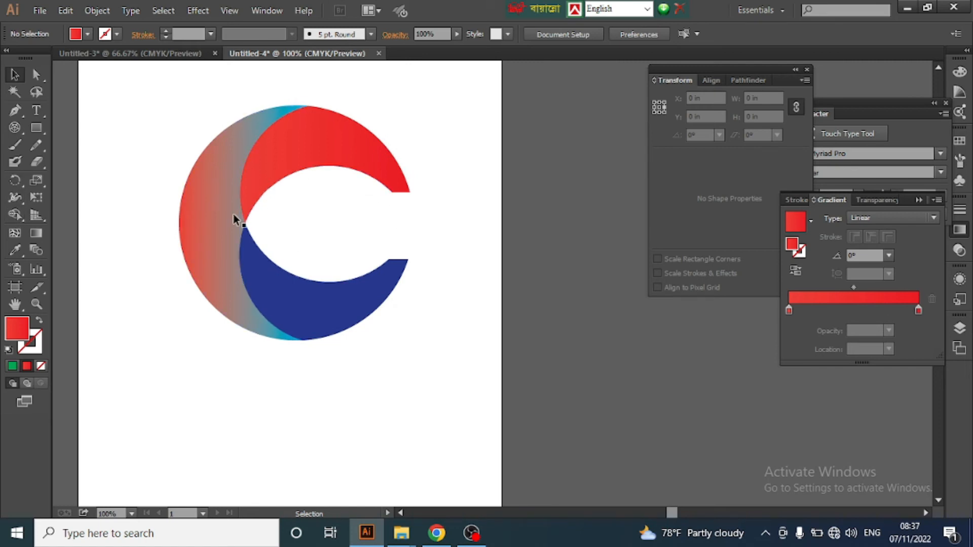
pyautogui.click(41, 112)
pyautogui.scroll(-3, 554, 287)
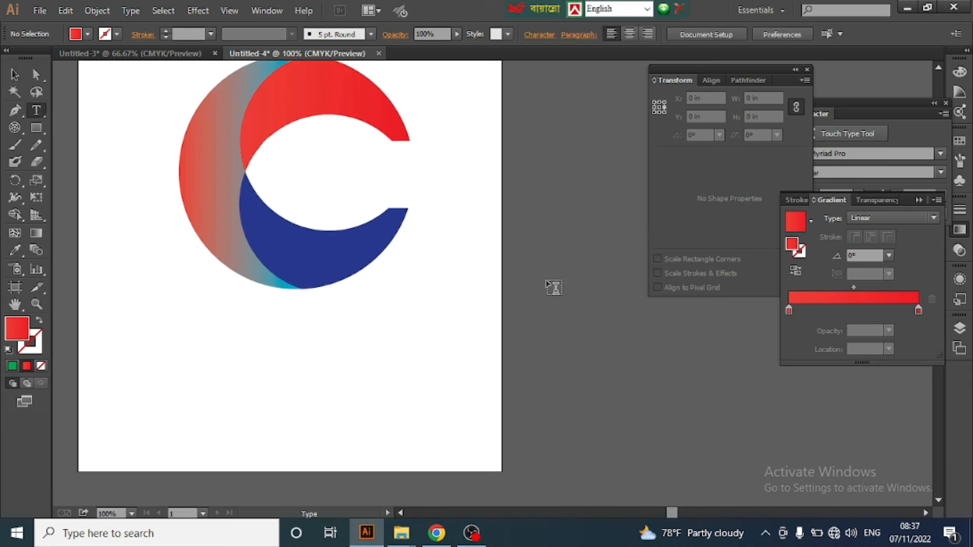
pyautogui.click(365, 352)
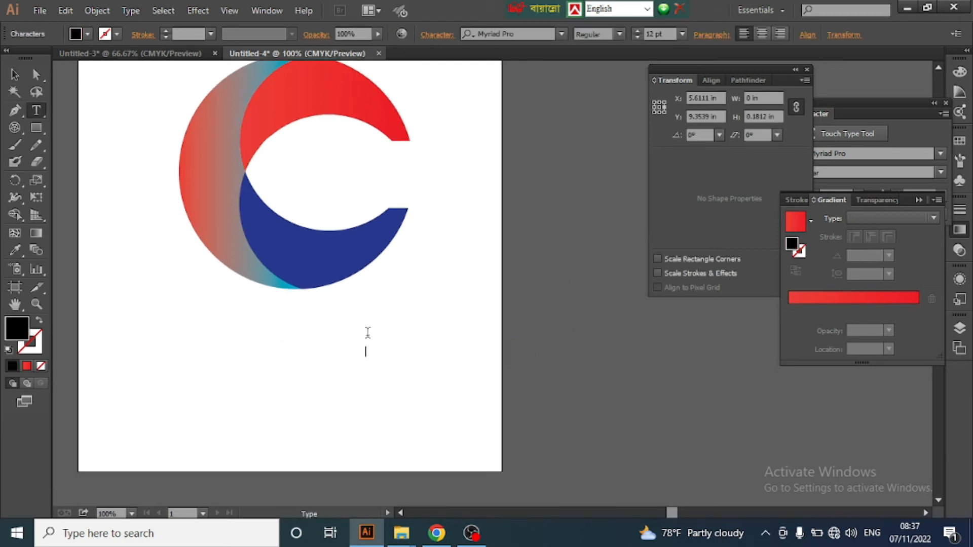
# Move the Transform panel clear of the Character panel and set the text font to Times New Roman
pyautogui.click(778, 71)
pyautogui.moveTo(779, 74); pyautogui.dragTo(706, 94)
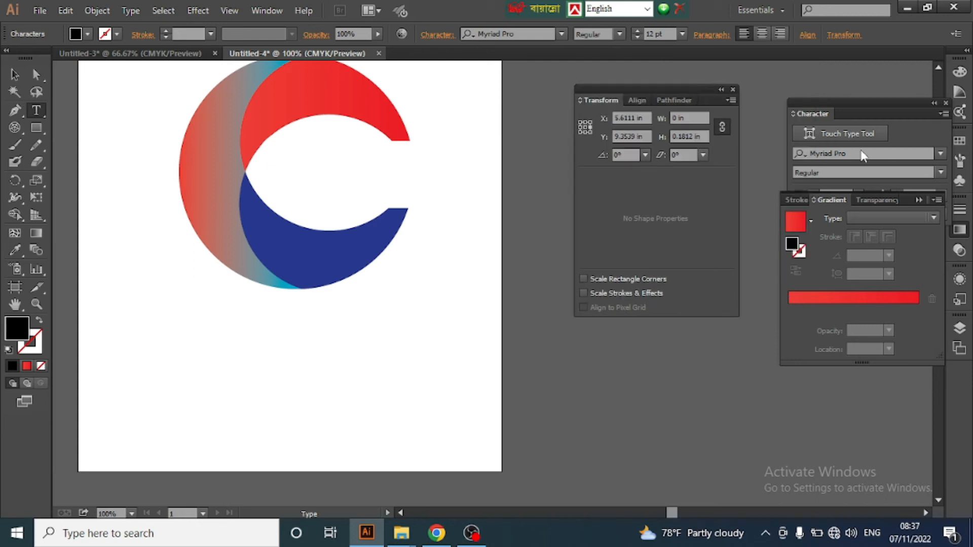
pyautogui.click(870, 151)
pyautogui.scroll(4, 870, 152)
pyautogui.scroll(-2, 870, 151)
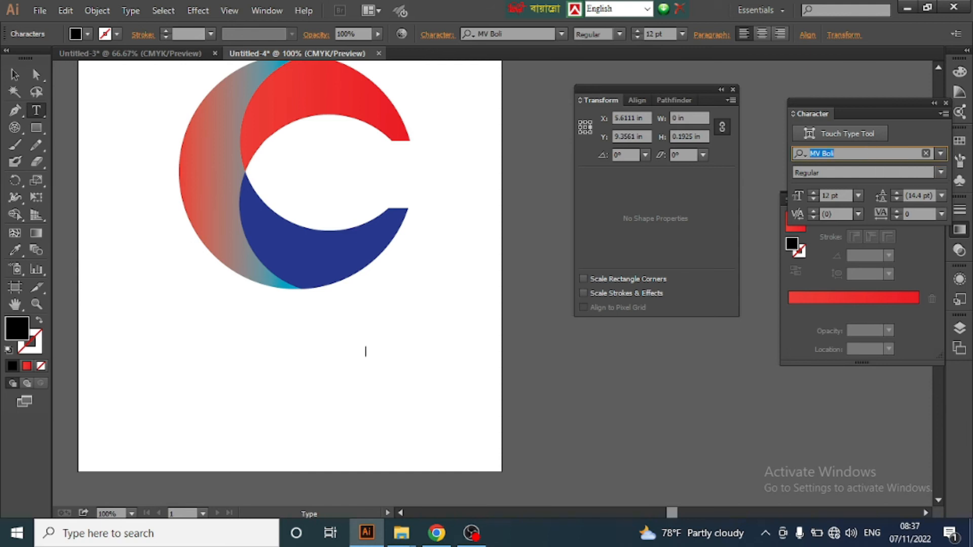
pyautogui.write('tim')
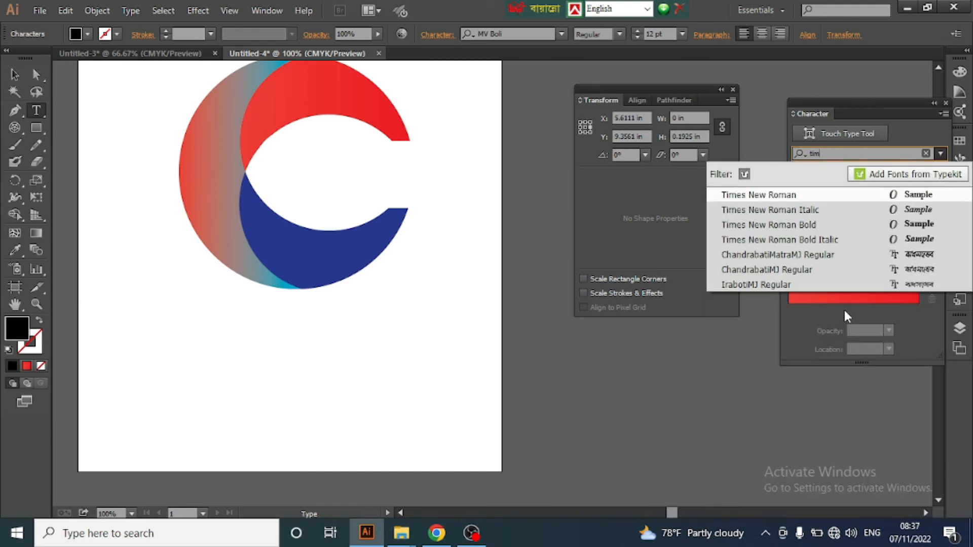
pyautogui.click(779, 200)
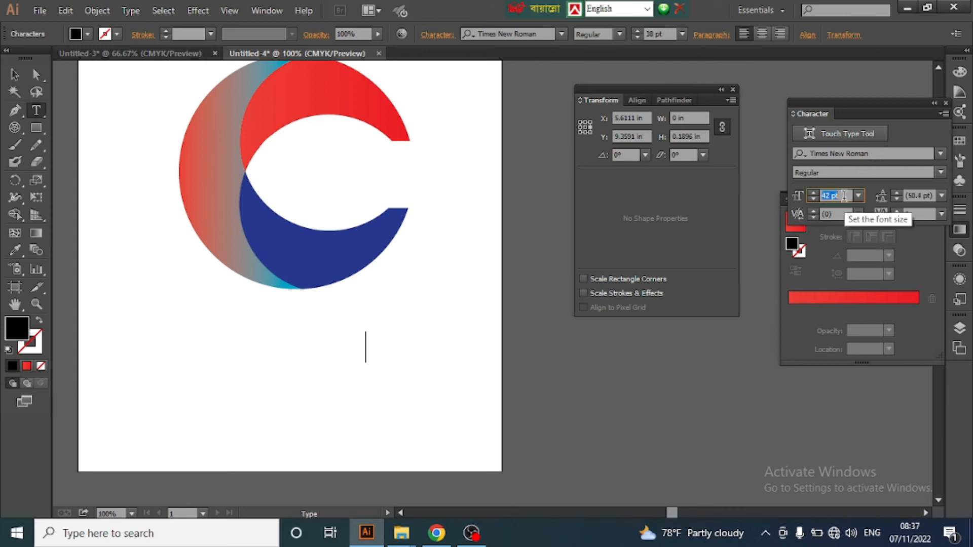
# Set the font size to 43 pt and enter the text "NR" below the logo
pyautogui.press('Up')
pyautogui.click(372, 367)
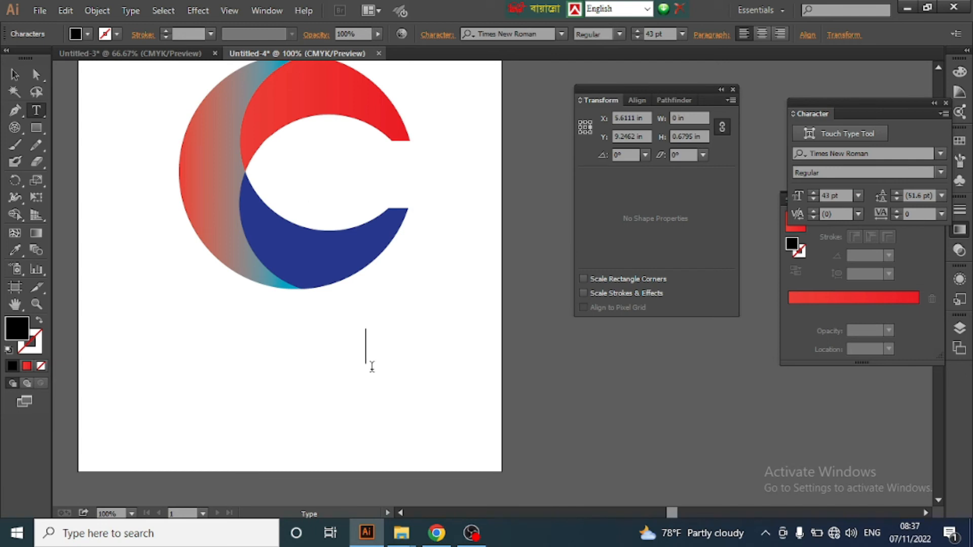
pyautogui.write('NR')
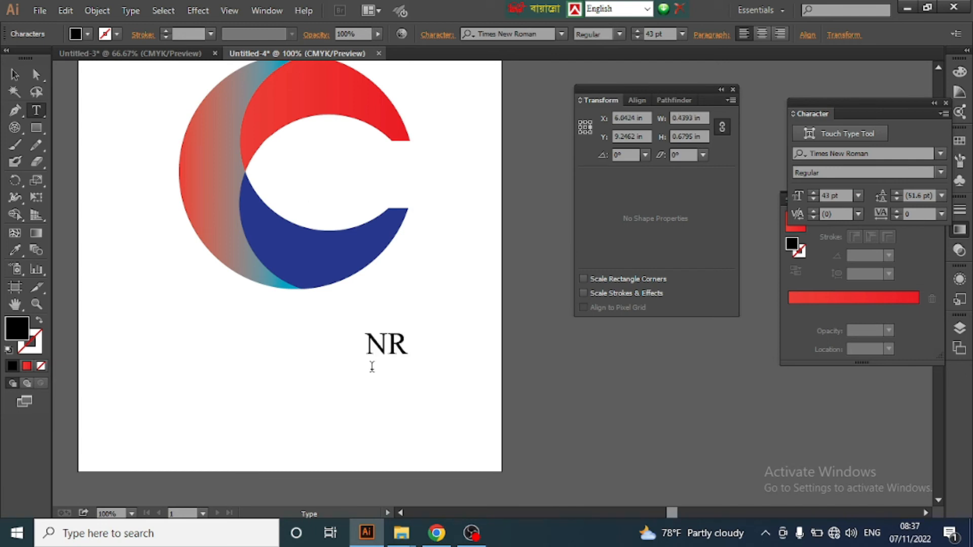
# Change the NR text's font to Gill Sans Ultra Bold and enlarge the text to about 112.63 pt
pyautogui.moveTo(349, 341); pyautogui.dragTo(475, 360)
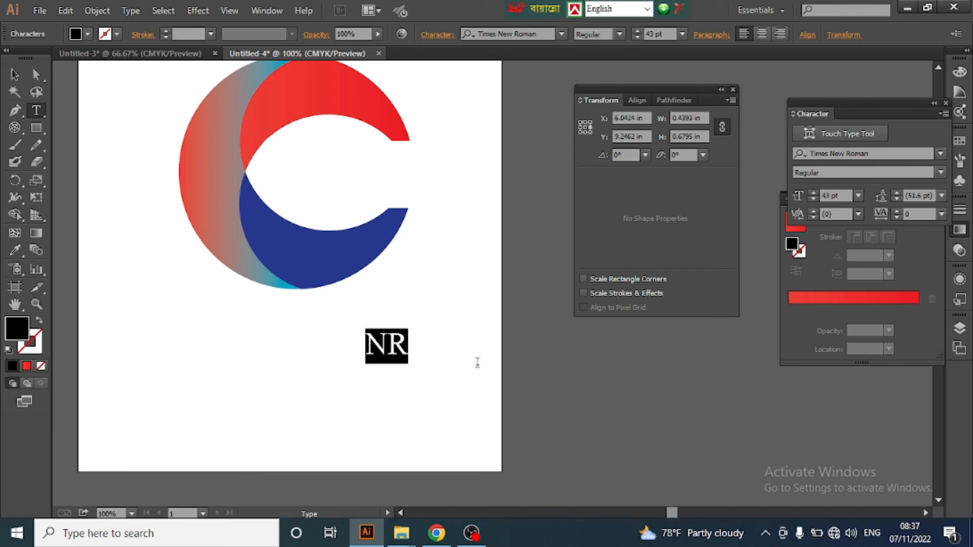
pyautogui.click(941, 154)
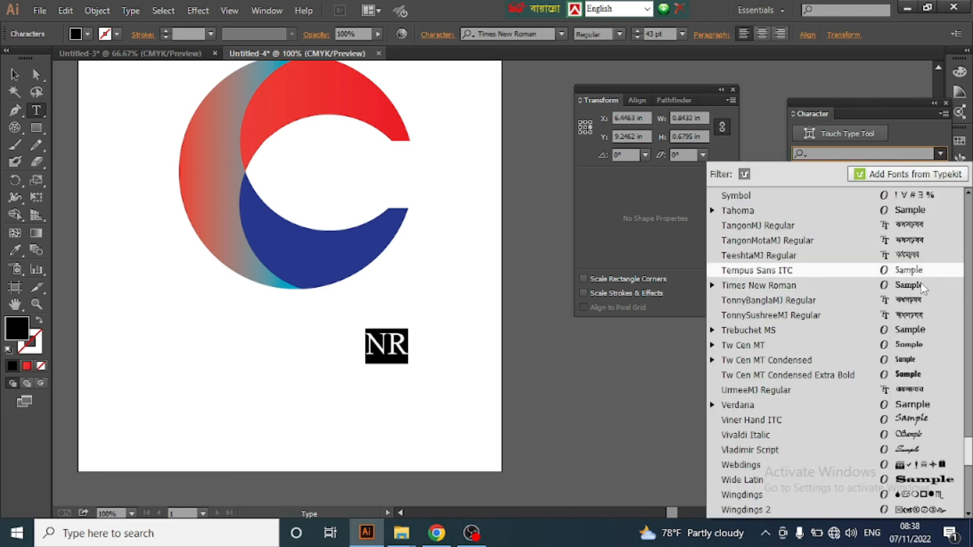
pyautogui.scroll(-3, 909, 304)
pyautogui.scroll(10, 909, 304)
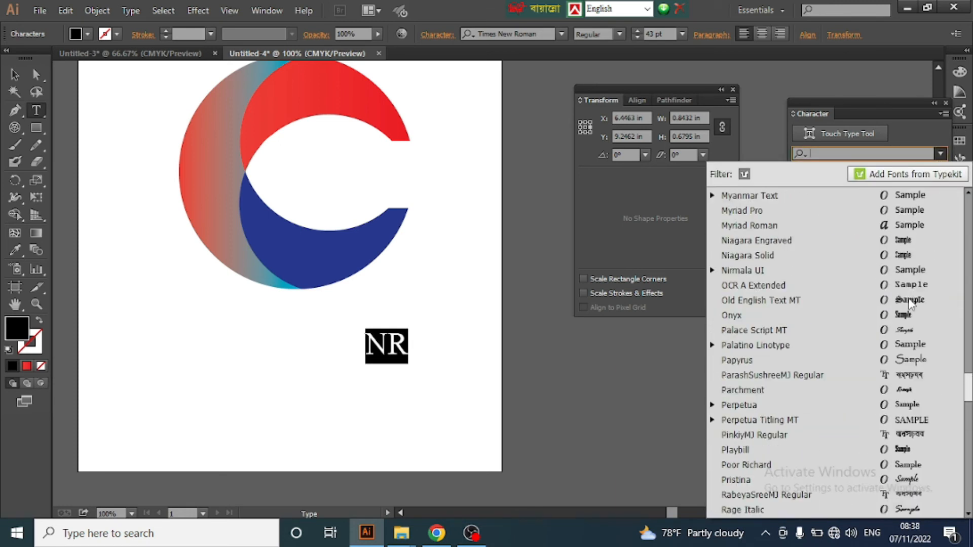
pyautogui.scroll(15, 909, 304)
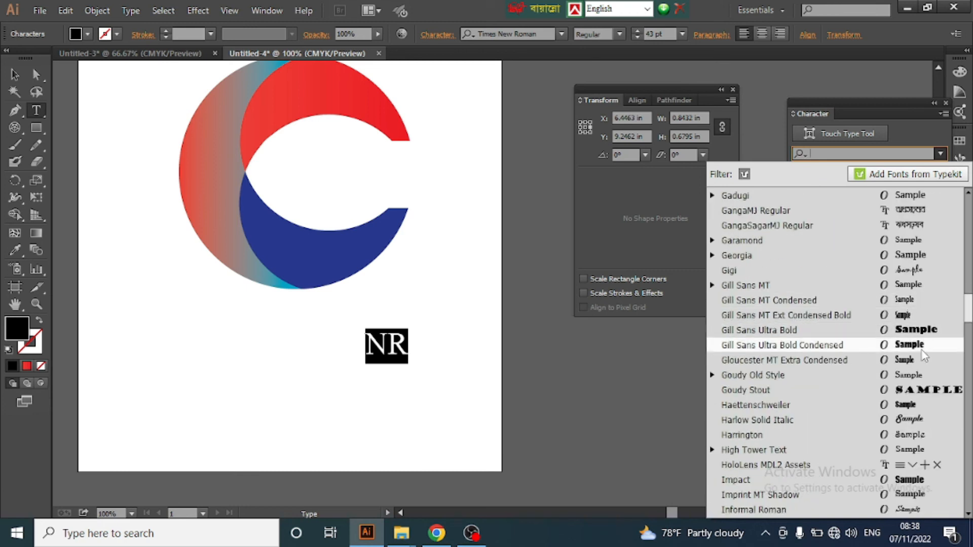
pyautogui.click(915, 332)
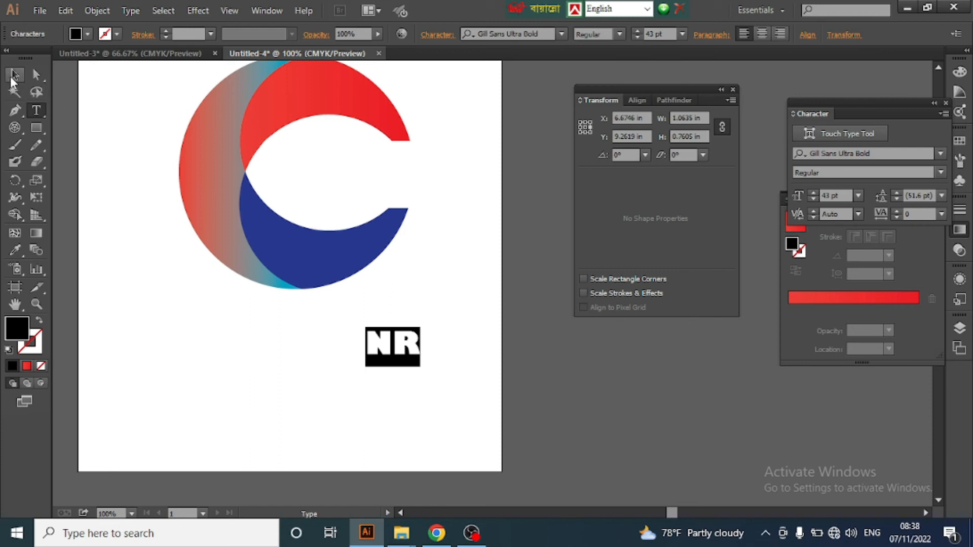
pyautogui.click(13, 76)
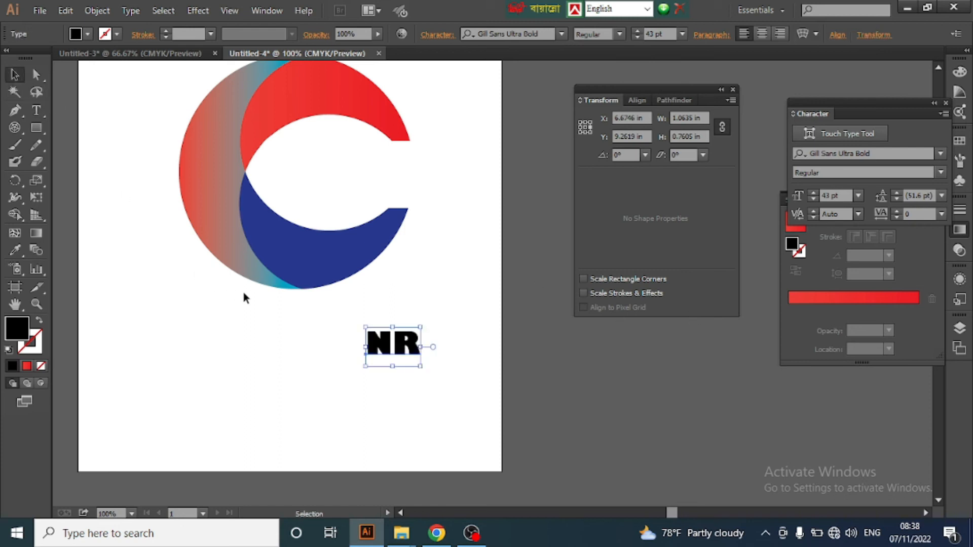
pyautogui.moveTo(421, 366); pyautogui.dragTo(466, 440)
# Convert the NR text to outlines and ungroup the two letters
pyautogui.rightClick(422, 355)
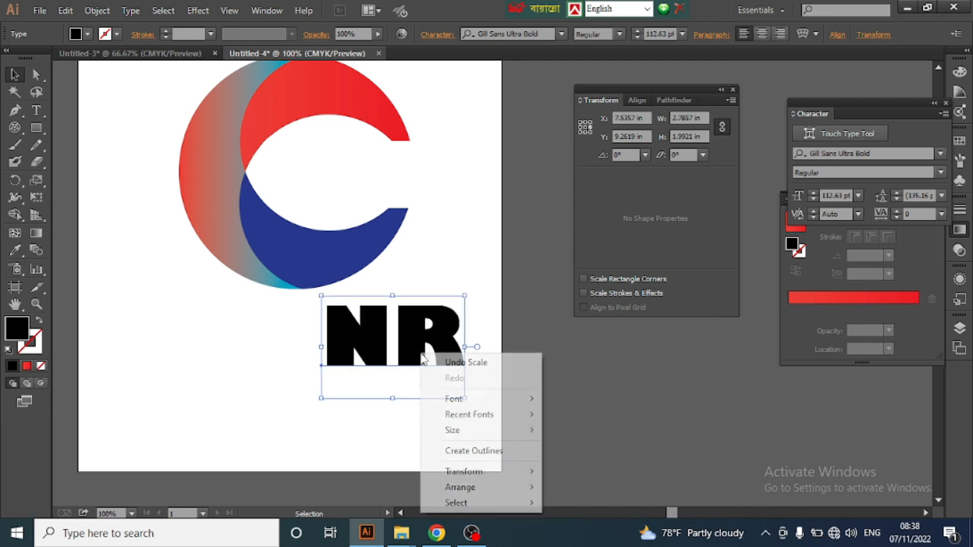
pyautogui.click(467, 451)
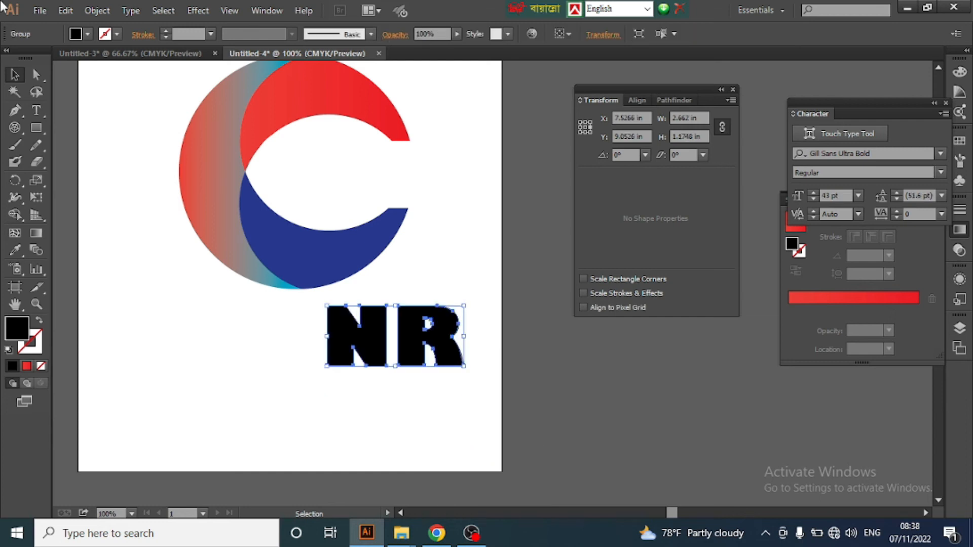
pyautogui.rightClick(429, 341)
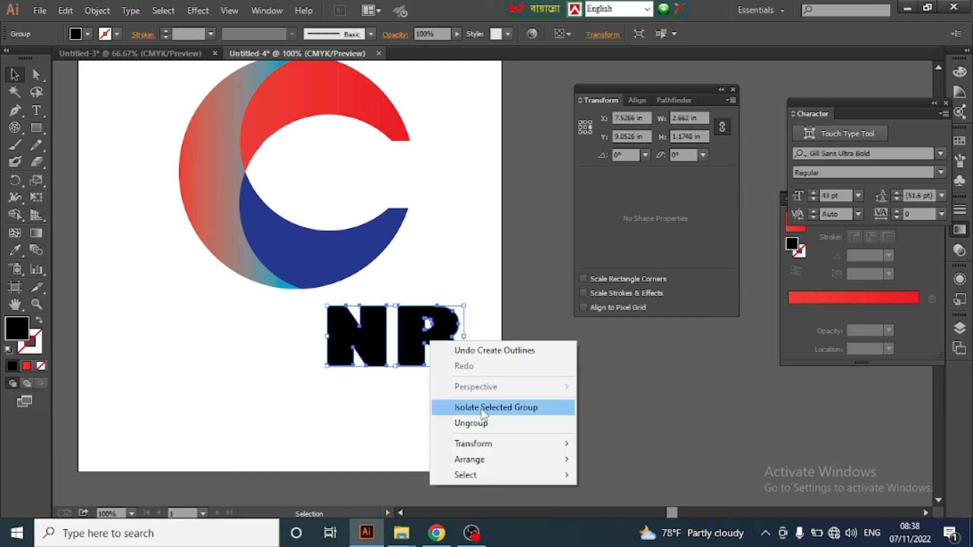
pyautogui.click(471, 423)
pyautogui.click(576, 421)
# Nudge the letter R slightly down and then left until it overlaps the right part of the N
pyautogui.click(445, 345)
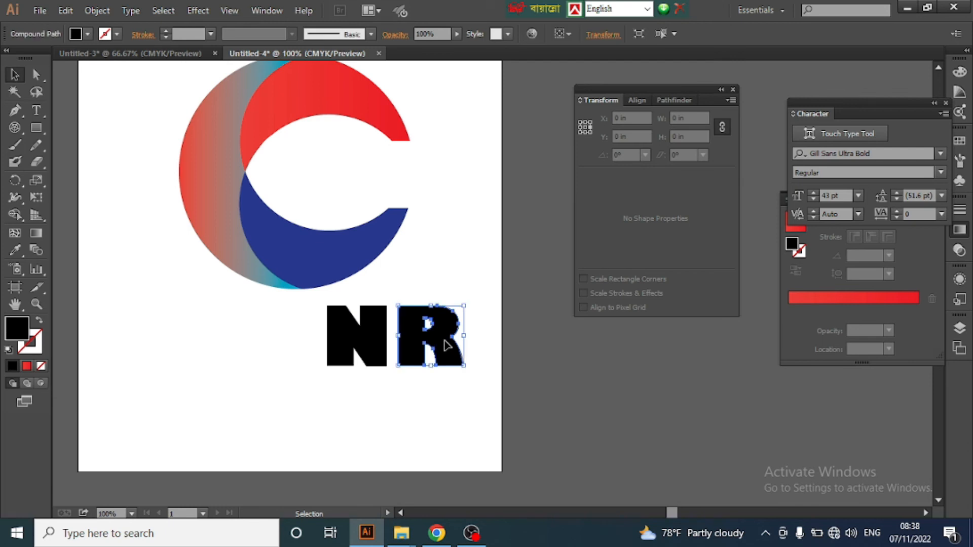
pyautogui.press('Down')
pyautogui.press('Down')
pyautogui.press('Down')
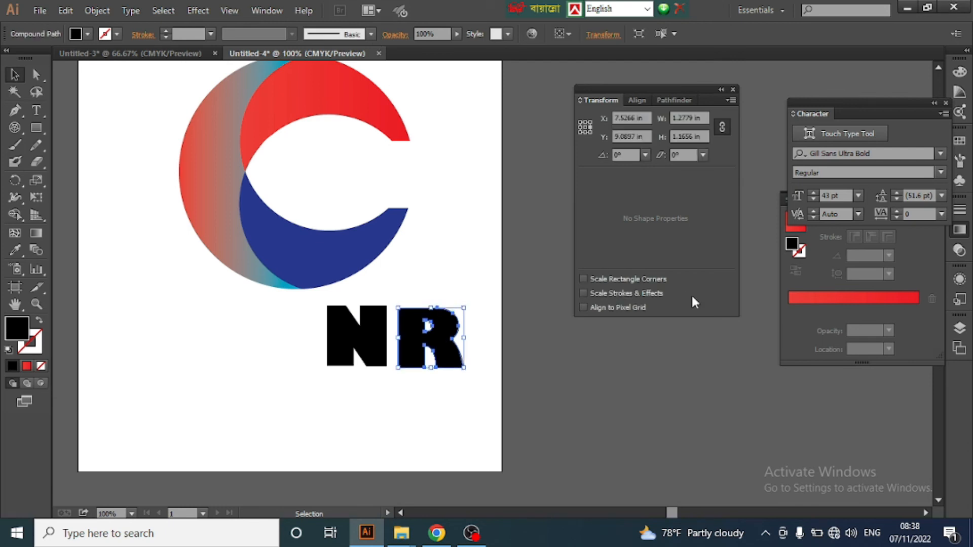
pyautogui.press('Up')
pyautogui.press('Left')
pyautogui.press('Left')
pyautogui.press('Left')
pyautogui.press('Left')
pyautogui.press('Left')
pyautogui.press('Left')
pyautogui.press('Left')
pyautogui.press('Left')
pyautogui.press('Left')
pyautogui.press('Left')
pyautogui.press('Left')
pyautogui.press('Left')
pyautogui.press('Left')
pyautogui.press('Left')
pyautogui.press('Left')
pyautogui.press('Left')
pyautogui.press('Left')
pyautogui.press('Left')
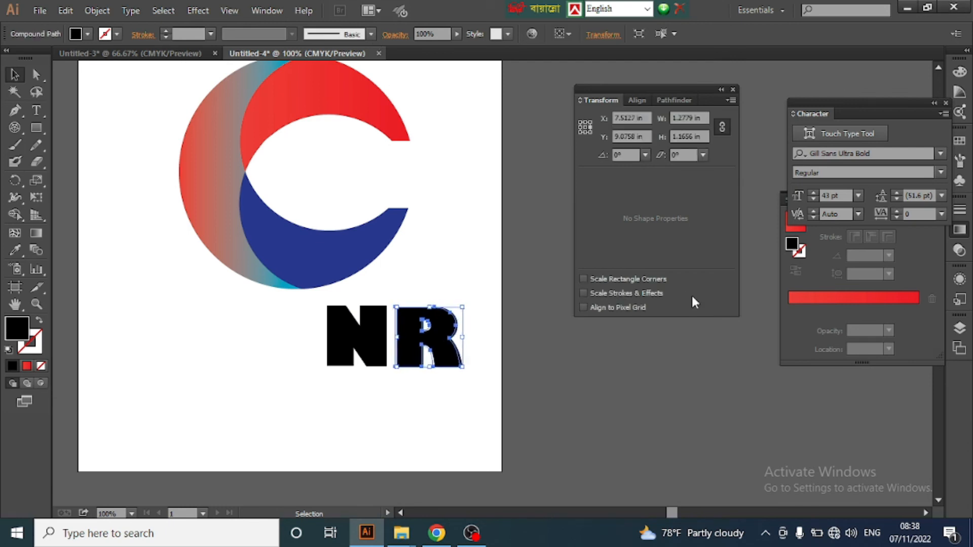
pyautogui.press('Left')
pyautogui.press('Left')
pyautogui.press('Left')
pyautogui.press('Left')
pyautogui.press('Left')
pyautogui.press('Left')
pyautogui.press('Left')
pyautogui.press('Left')
pyautogui.press('Left')
pyautogui.press('Left')
pyautogui.press('Left')
pyautogui.press('Left')
pyautogui.press('Left')
pyautogui.press('Left')
pyautogui.press('Left')
pyautogui.press('Left')
pyautogui.press('Left')
pyautogui.press('Left')
pyautogui.press('Left')
pyautogui.press('Left')
pyautogui.press('Left')
pyautogui.press('Left')
pyautogui.press('Left')
pyautogui.press('Left')
pyautogui.press('Left')
pyautogui.press('Left')
pyautogui.press('Left')
pyautogui.press('Left')
pyautogui.press('Left')
pyautogui.press('Left')
pyautogui.press('Left')
pyautogui.press('Left')
pyautogui.press('Left')
pyautogui.press('Left')
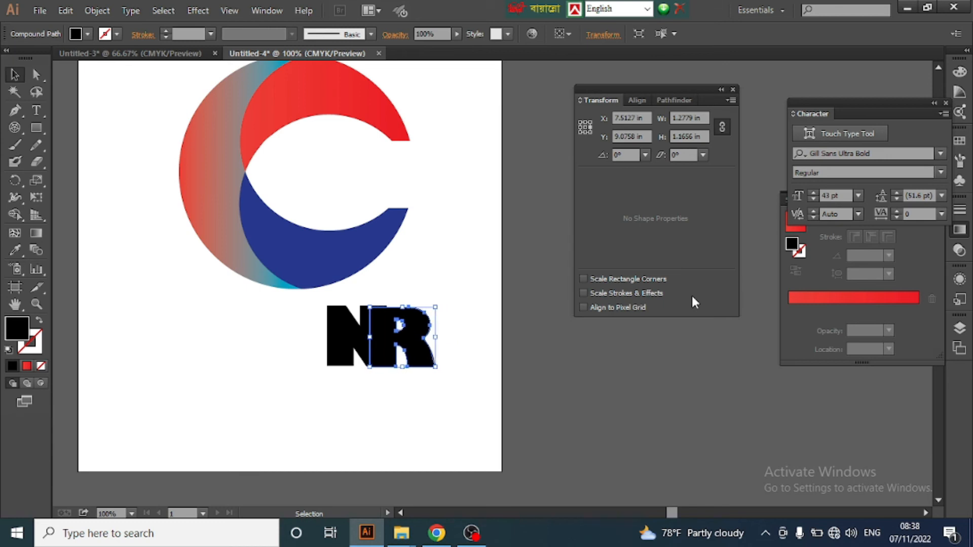
# Nudge the letter R slightly up and left so its top lines up with the N it overlaps
pyautogui.press('Up')
pyautogui.press('Up')
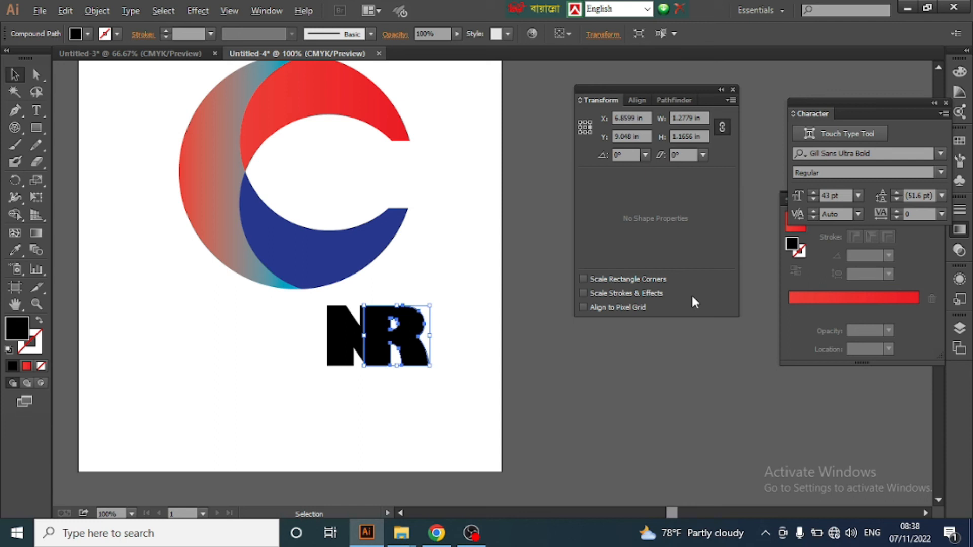
pyautogui.scroll(4, 566, 333)
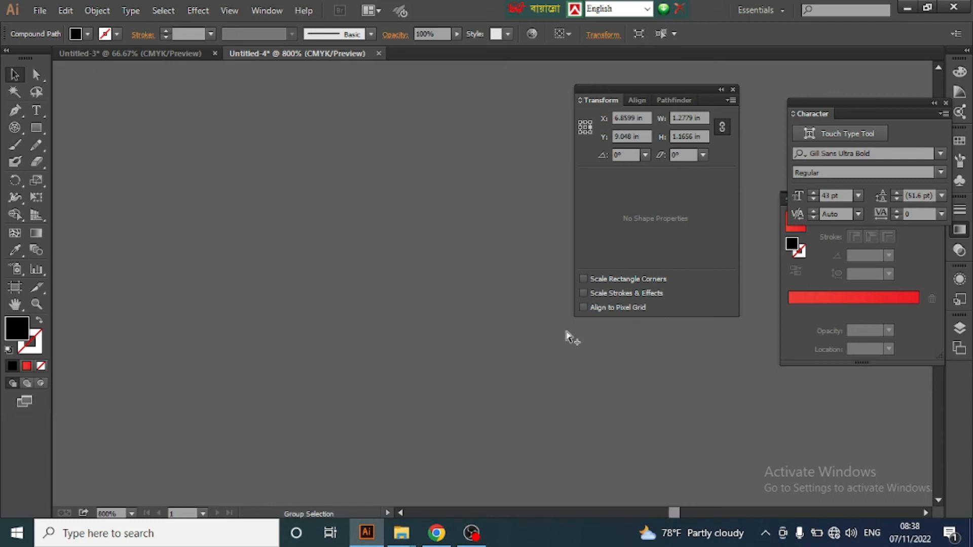
pyautogui.scroll(-3, 567, 334)
pyautogui.hscroll(-4, 553, 334)
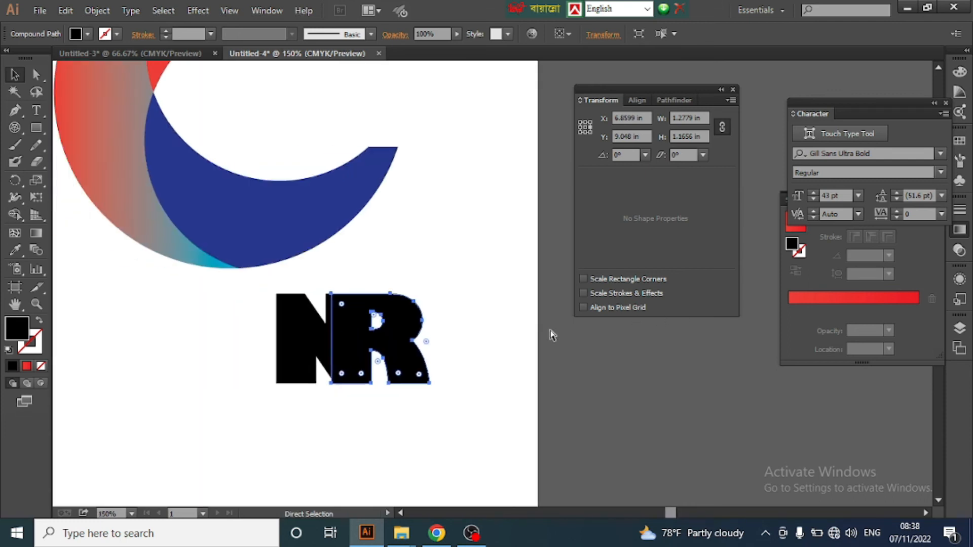
pyautogui.hscroll(-1, 552, 335)
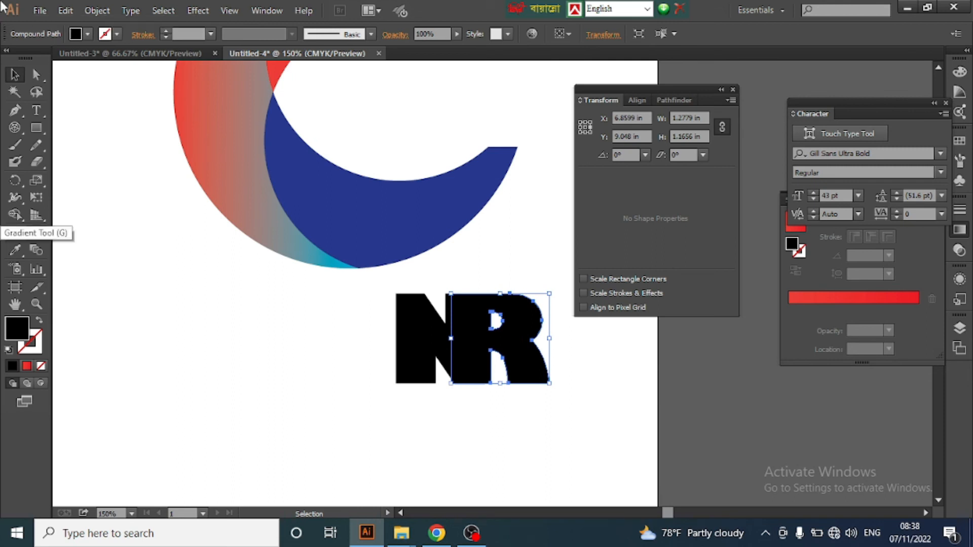
# Fill the letter R with dark blue to set it apart from the black N
pyautogui.click(81, 35)
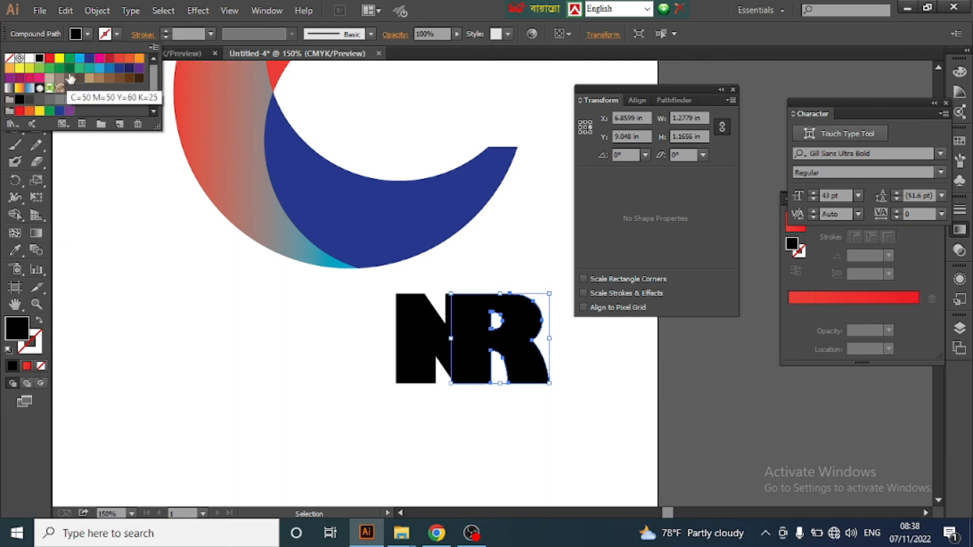
pyautogui.click(89, 59)
pyautogui.click(193, 252)
pyautogui.click(192, 252)
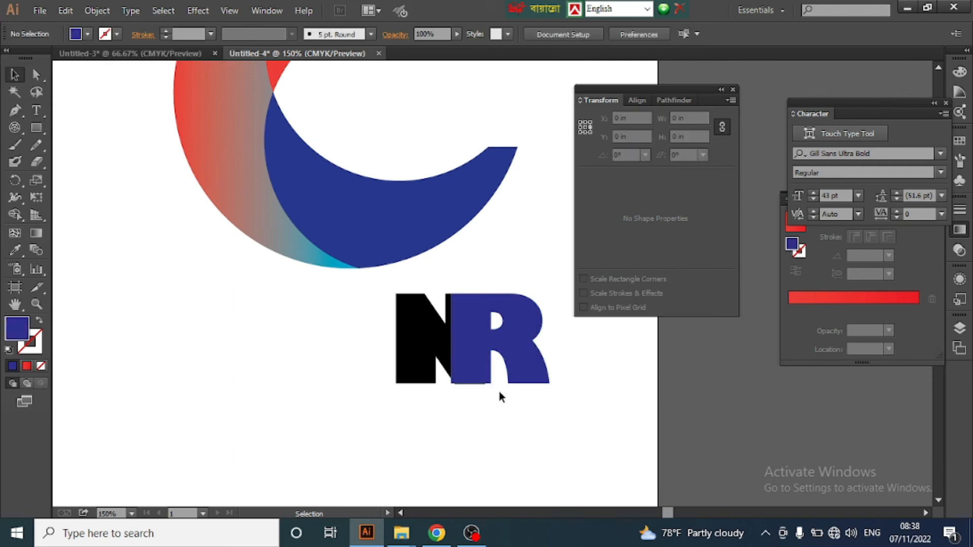
# Nudge the letter R further left until its stem covers the right stem of the N
pyautogui.click(476, 365)
pyautogui.press('Left')
pyautogui.press('Left')
pyautogui.press('Left')
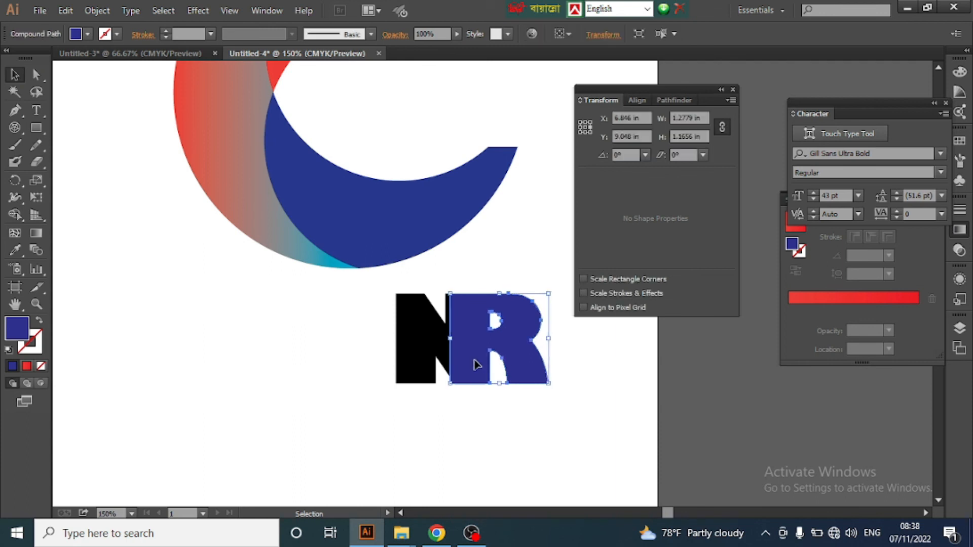
pyautogui.click(479, 403)
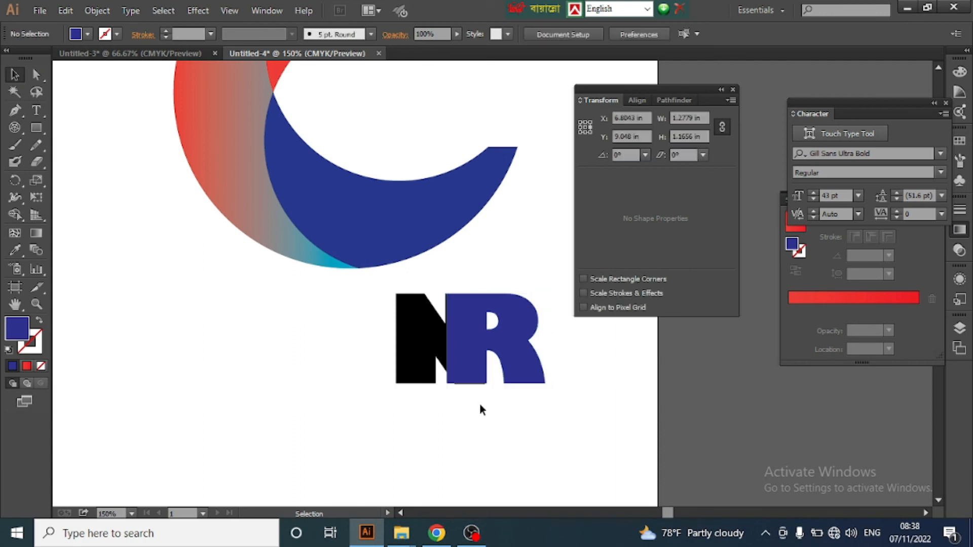
# Fill both NR letters with a linear gradient running from green to red
pyautogui.moveTo(348, 296); pyautogui.dragTo(544, 379)
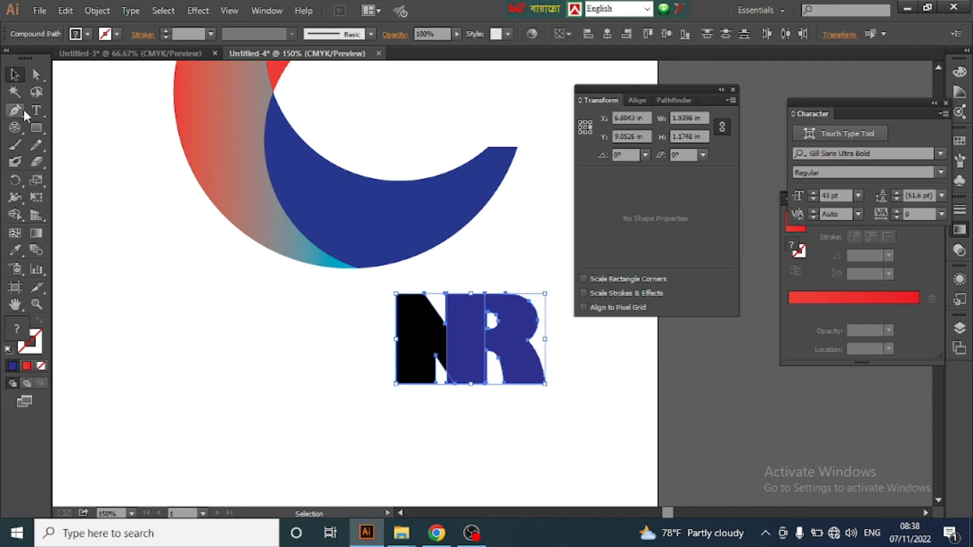
pyautogui.click(85, 38)
pyautogui.click(79, 67)
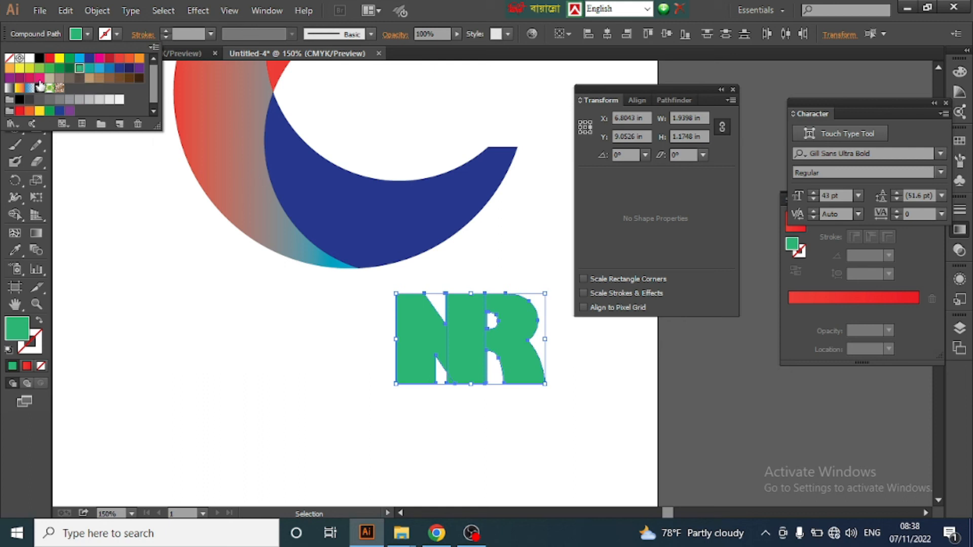
pyautogui.click(28, 369)
pyautogui.click(28, 369)
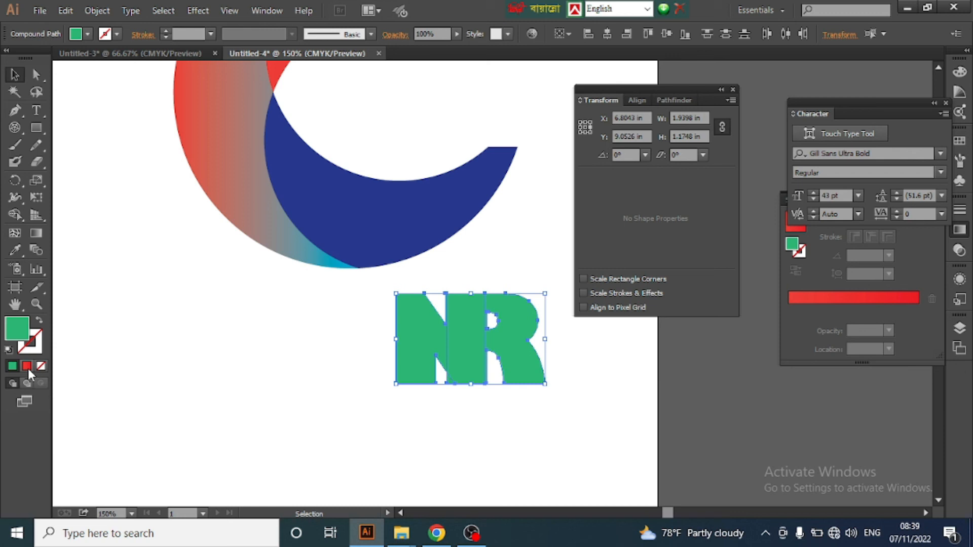
pyautogui.doubleClick(789, 310)
pyautogui.click(794, 355)
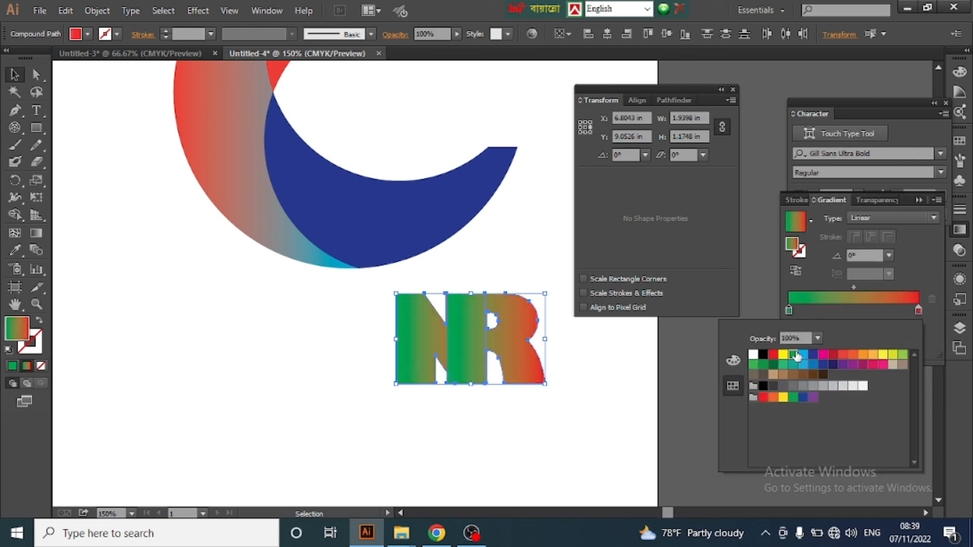
# Try orange, yellow and light green for the NR gradient's green stop, and return the stop to the 0% location
pyautogui.click(918, 307)
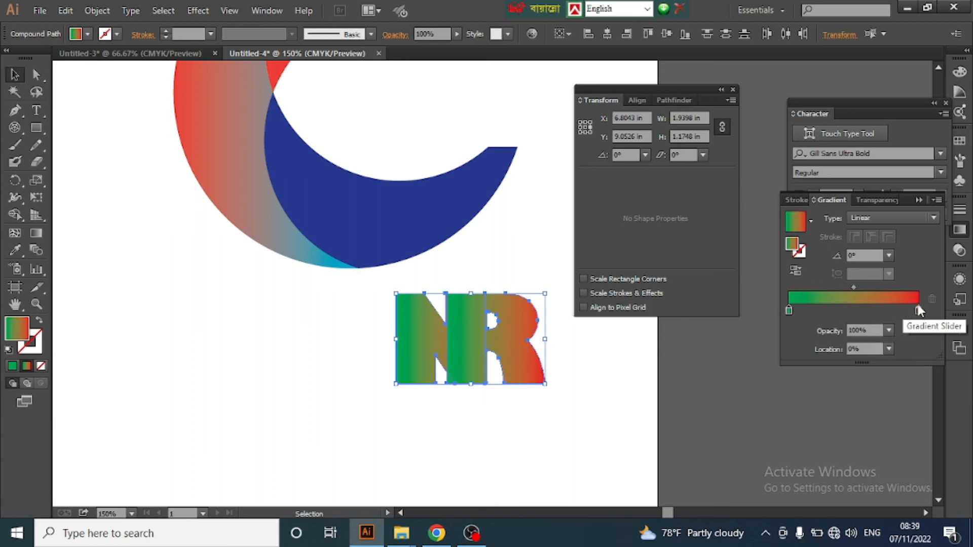
pyautogui.doubleClick(918, 307)
pyautogui.click(863, 355)
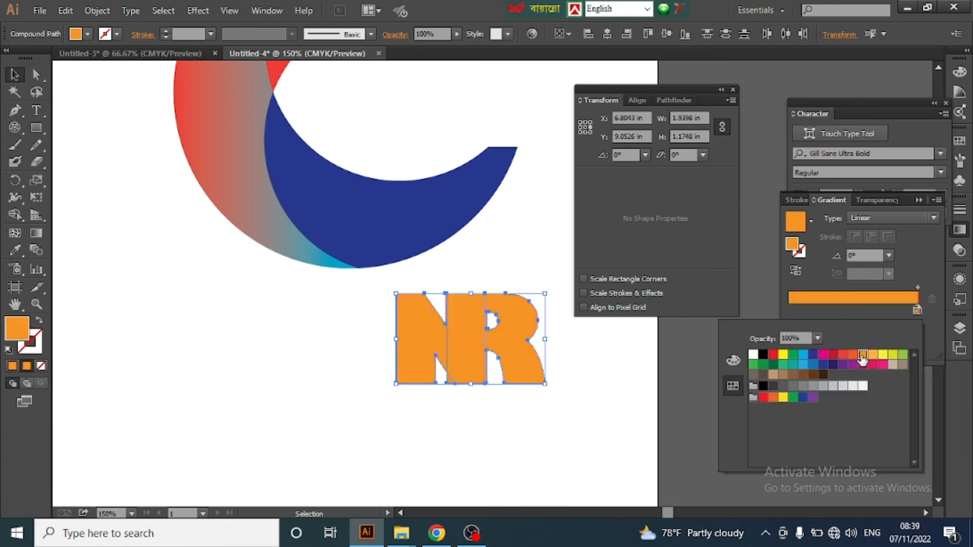
pyautogui.click(872, 355)
pyautogui.click(882, 357)
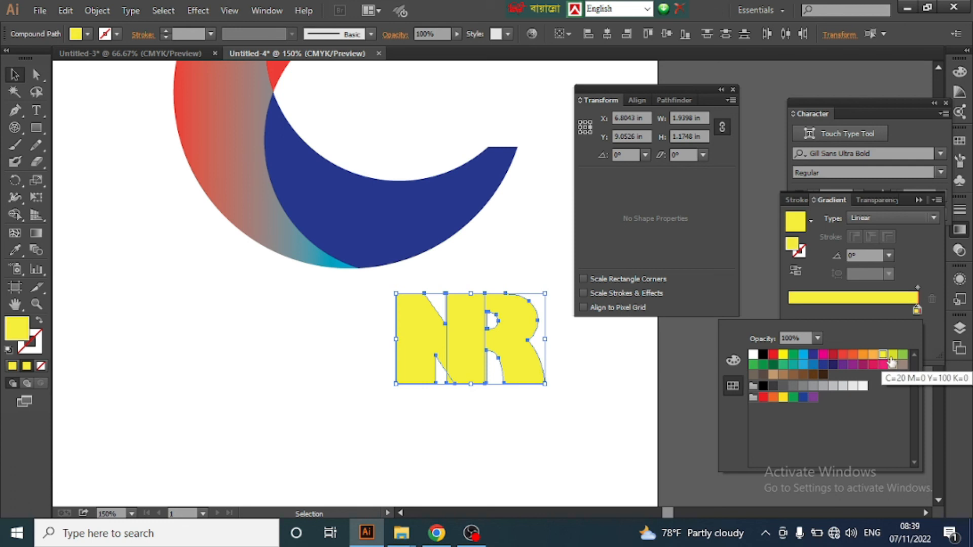
pyautogui.click(783, 375)
pyautogui.click(784, 364)
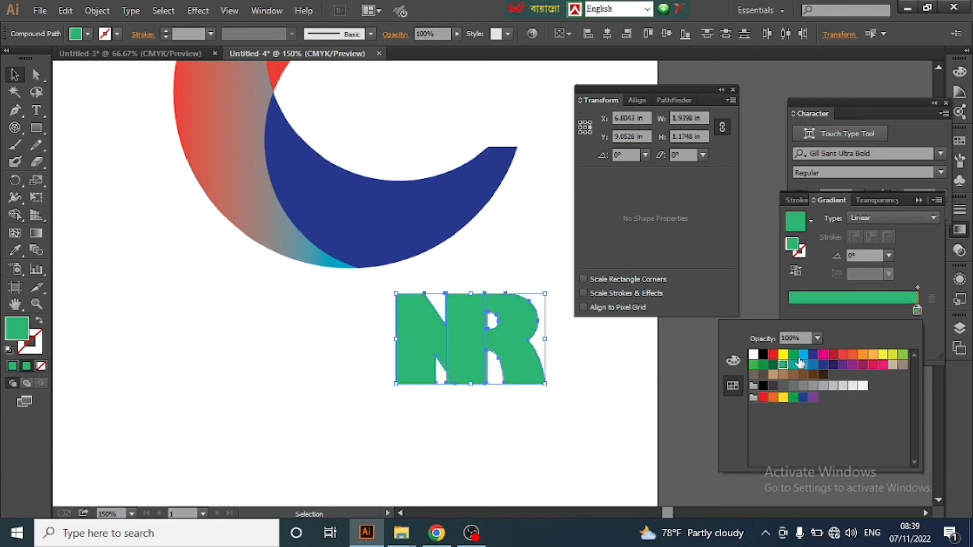
pyautogui.click(917, 310)
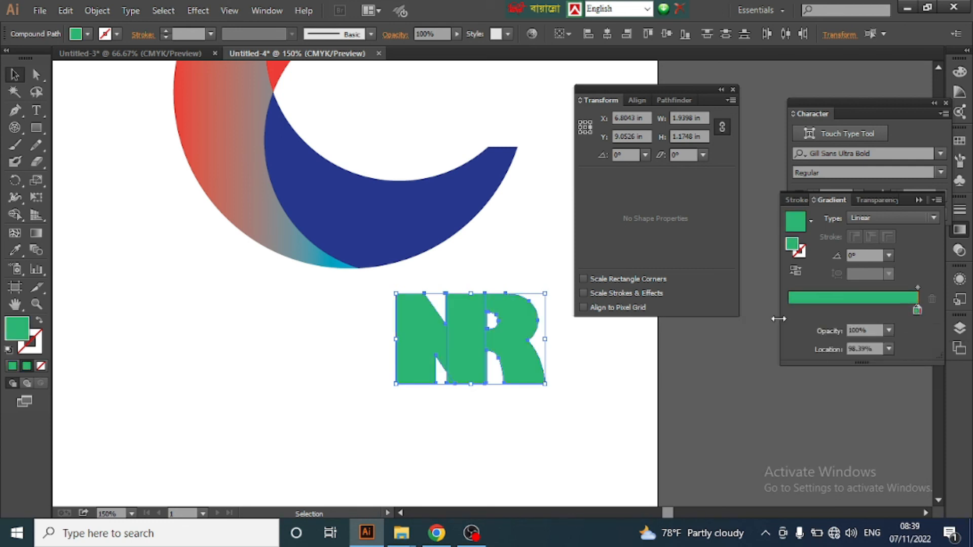
pyautogui.moveTo(916, 310); pyautogui.dragTo(785, 322)
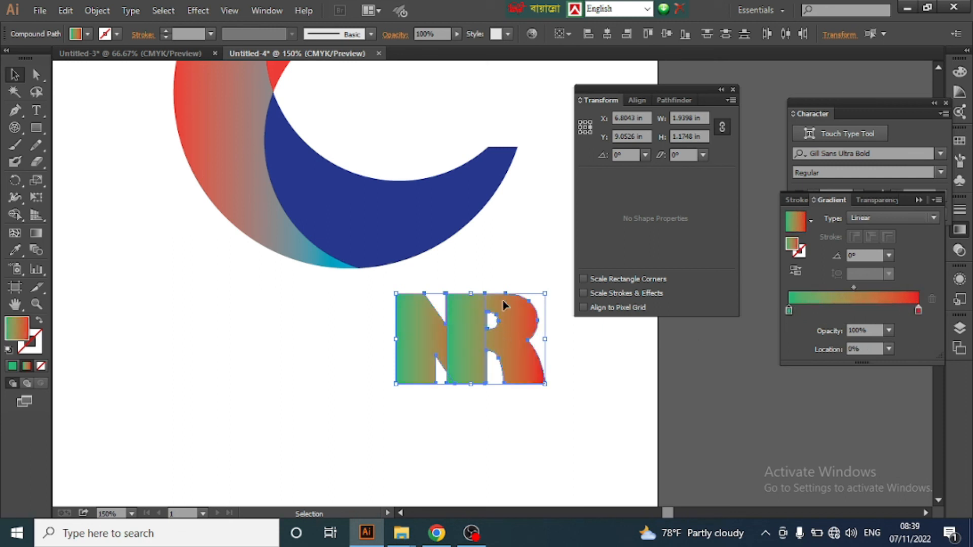
# Select the letters N and R together and group them
pyautogui.click(516, 256)
pyautogui.moveTo(356, 300); pyautogui.dragTo(599, 375)
pyautogui.press('a')
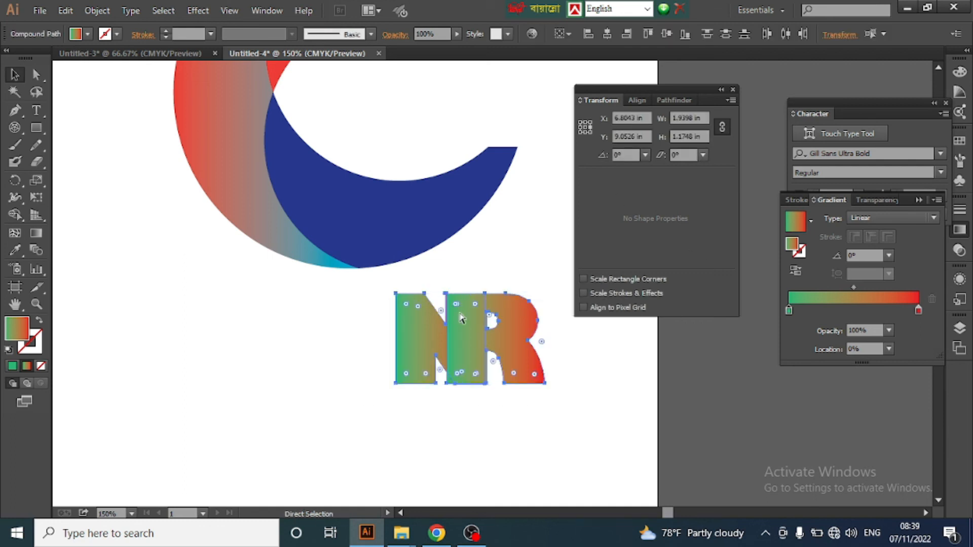
pyautogui.press('v')
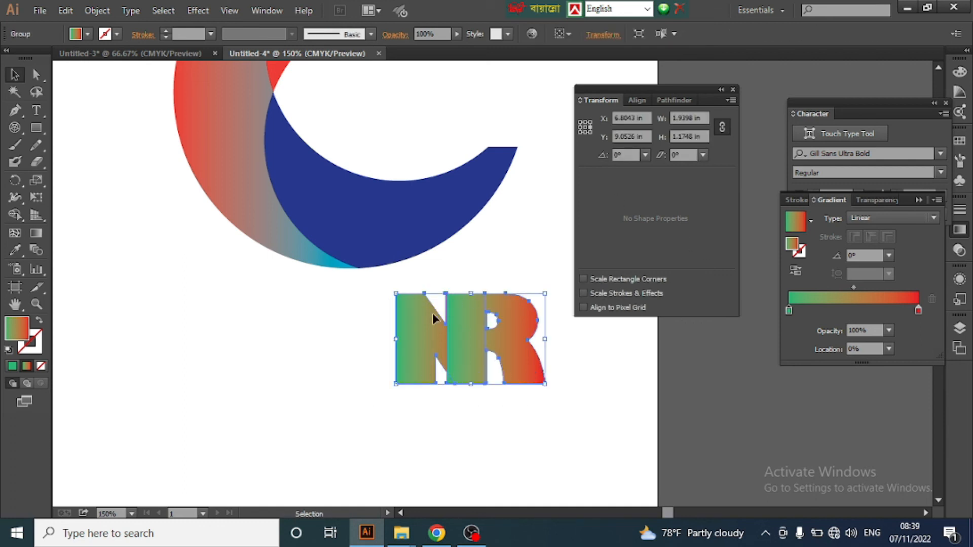
# Move the NR group into the centre of the open ring and enlarge it to about 2.15 in wide by 1.30 in high
pyautogui.moveTo(427, 310); pyautogui.dragTo(418, 99)
pyautogui.scroll(2, 419, 99)
pyautogui.hscroll(1, 426, 134)
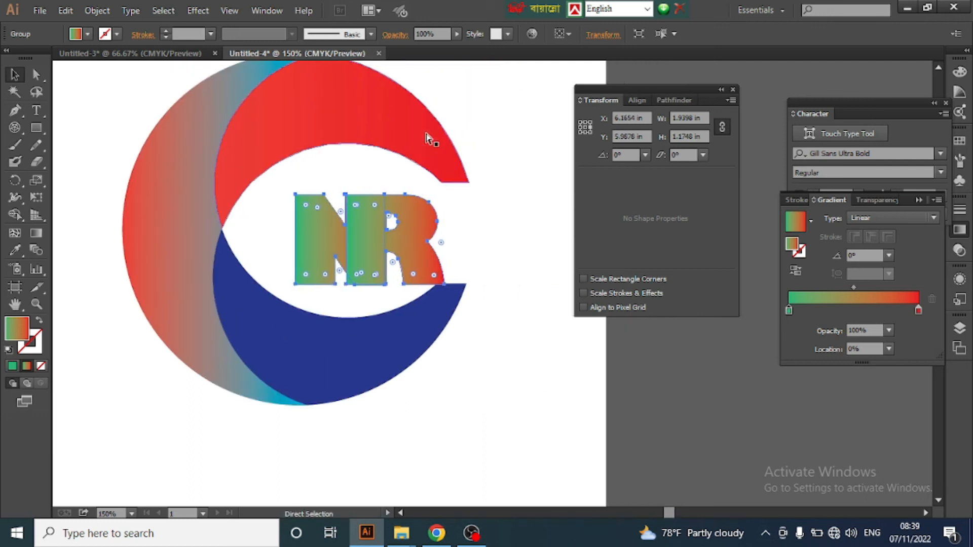
pyautogui.moveTo(402, 232); pyautogui.dragTo(376, 228)
pyautogui.moveTo(415, 277); pyautogui.dragTo(425, 280)
pyautogui.moveTo(385, 253); pyautogui.dragTo(391, 252)
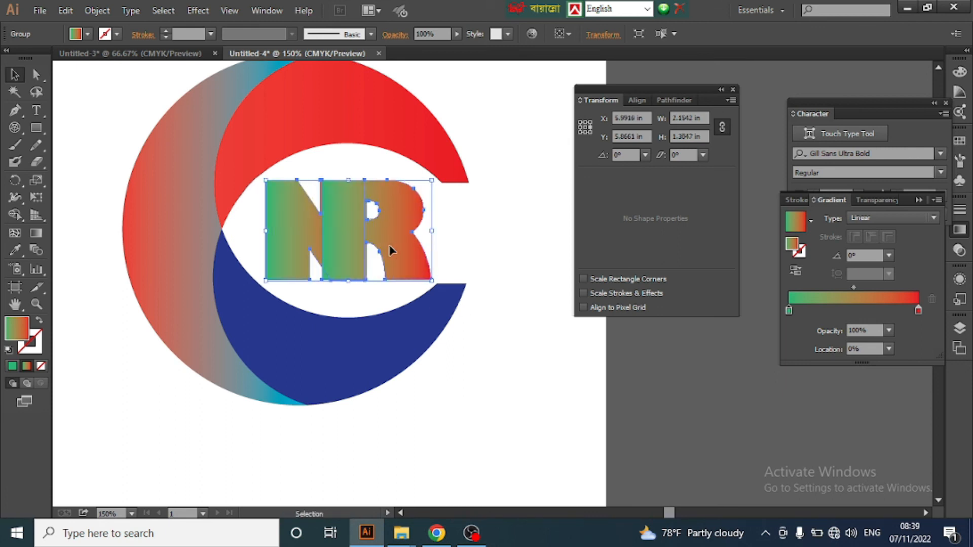
# Set the NR gradient's start colour to red and its end colour to magenta, and deselect the group
pyautogui.doubleClick(788, 313)
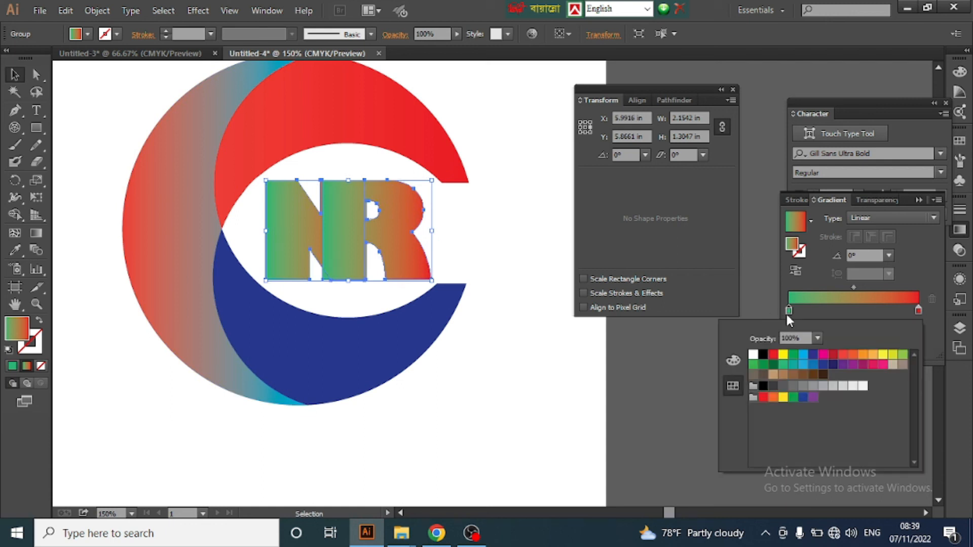
pyautogui.click(773, 354)
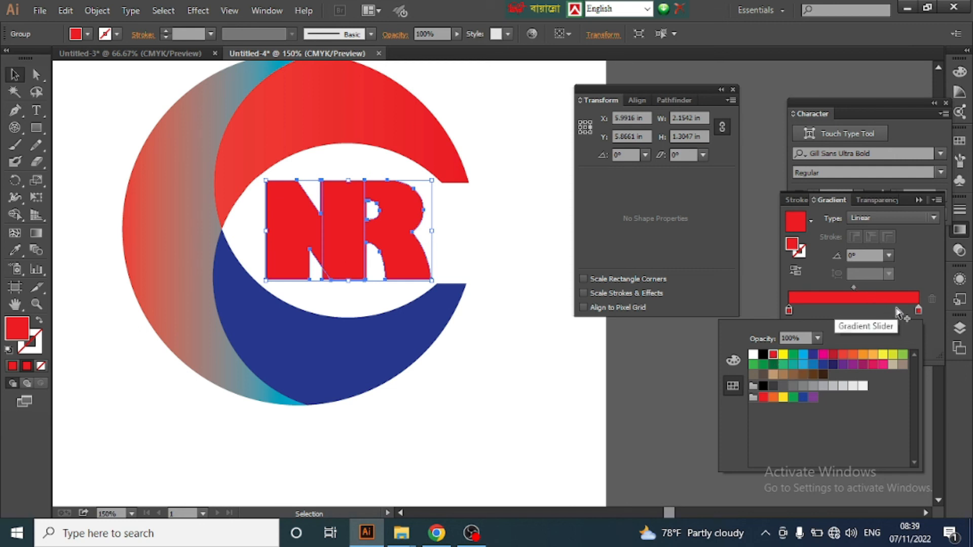
pyautogui.doubleClick(918, 315)
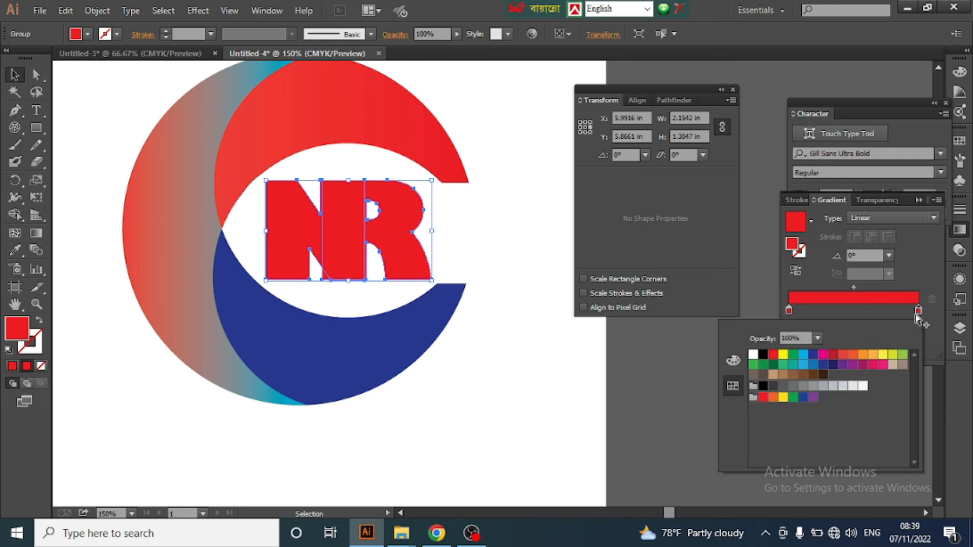
pyautogui.click(824, 355)
pyautogui.click(12, 78)
pyautogui.click(481, 409)
# Examine the whole logo, checking how the NR monogram sits inside the three crescents
pyautogui.scroll(-1, 470, 367)
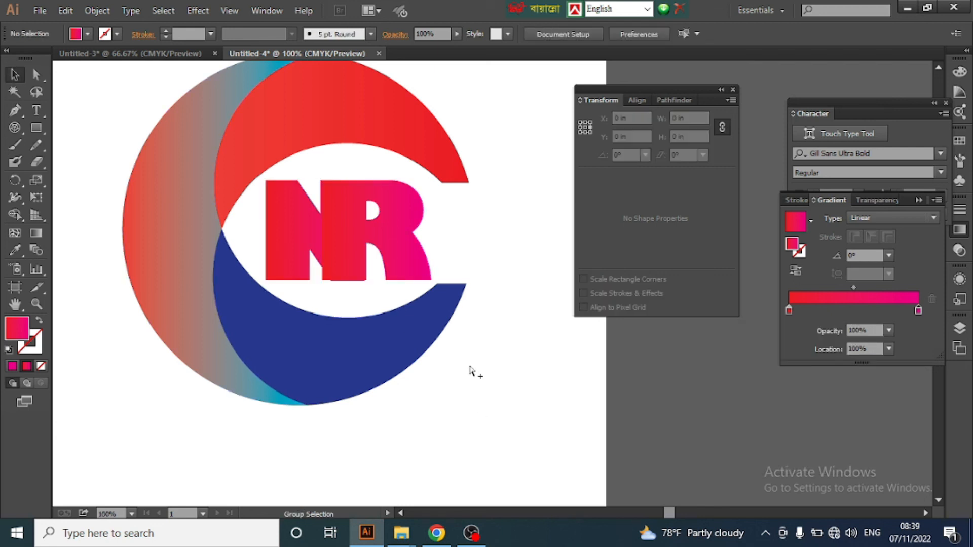
pyautogui.scroll(-1, 470, 367)
pyautogui.hscroll(1, 345, 244)
pyautogui.scroll(1, 345, 244)
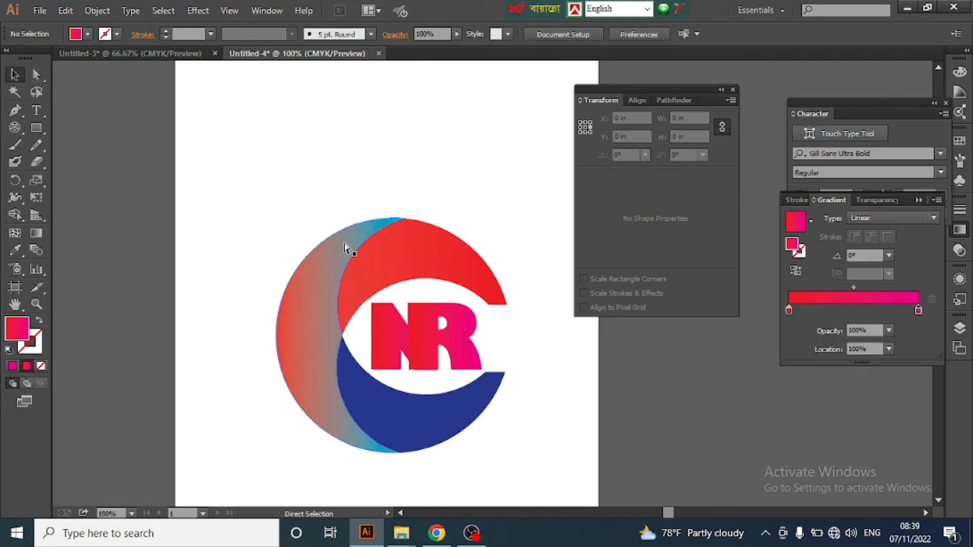
pyautogui.scroll(1, 344, 245)
pyautogui.hscroll(-1, 341, 245)
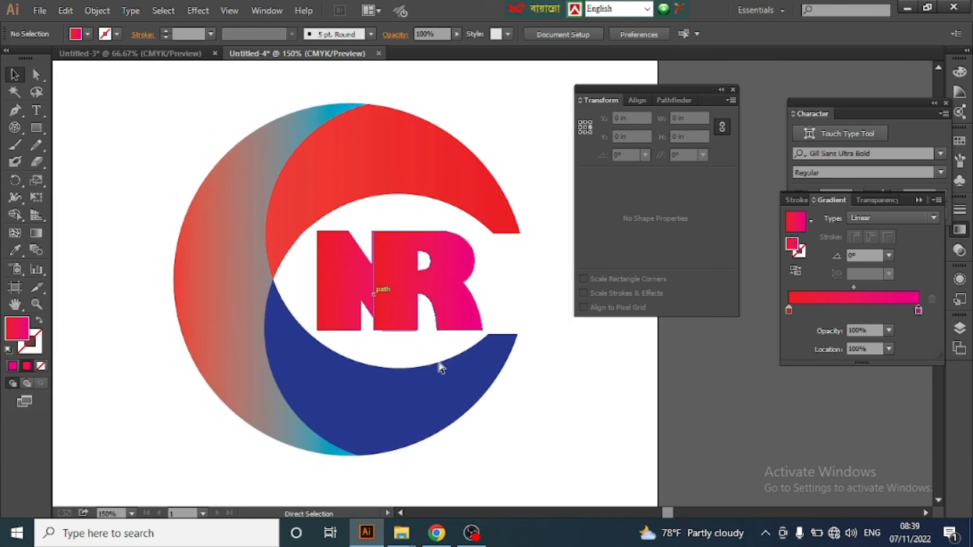
pyautogui.moveTo(142, 109); pyautogui.dragTo(503, 425)
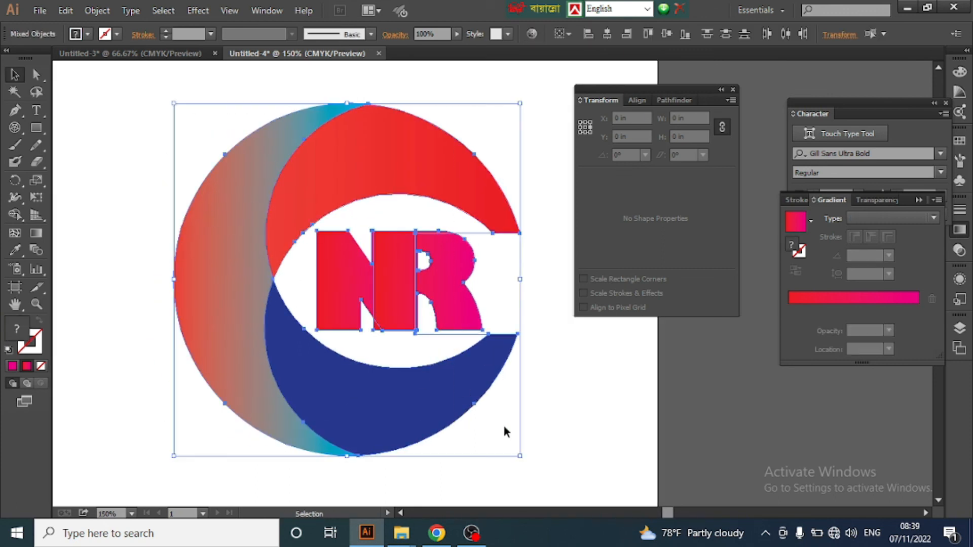
pyautogui.click(503, 427)
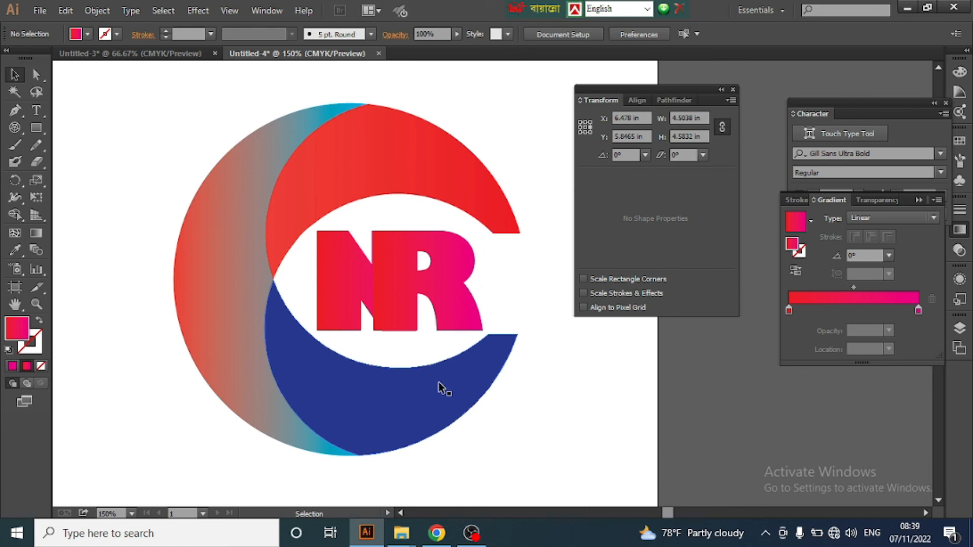
pyautogui.hscroll(1, 439, 382)
pyautogui.scroll(-1, 419, 371)
pyautogui.scroll(1, 413, 369)
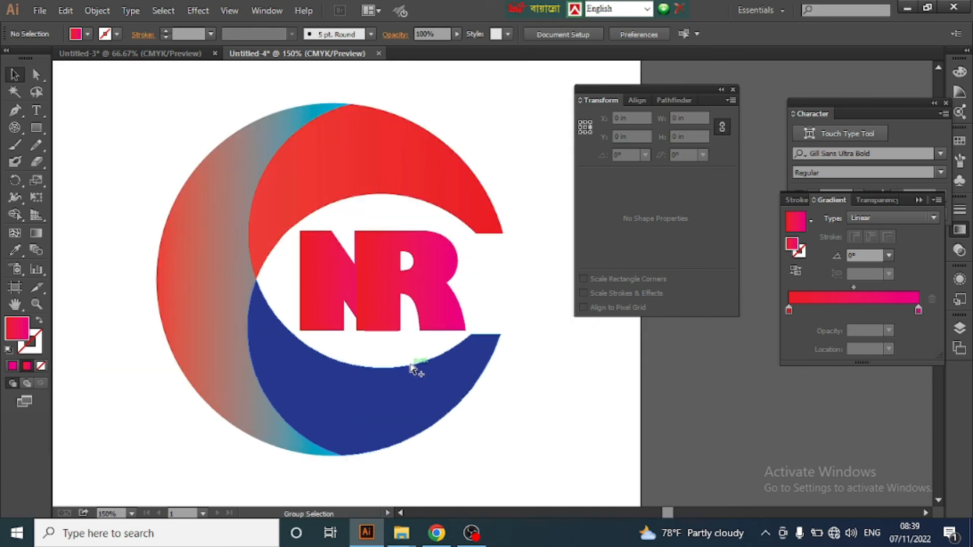
pyautogui.hscroll(2, 413, 369)
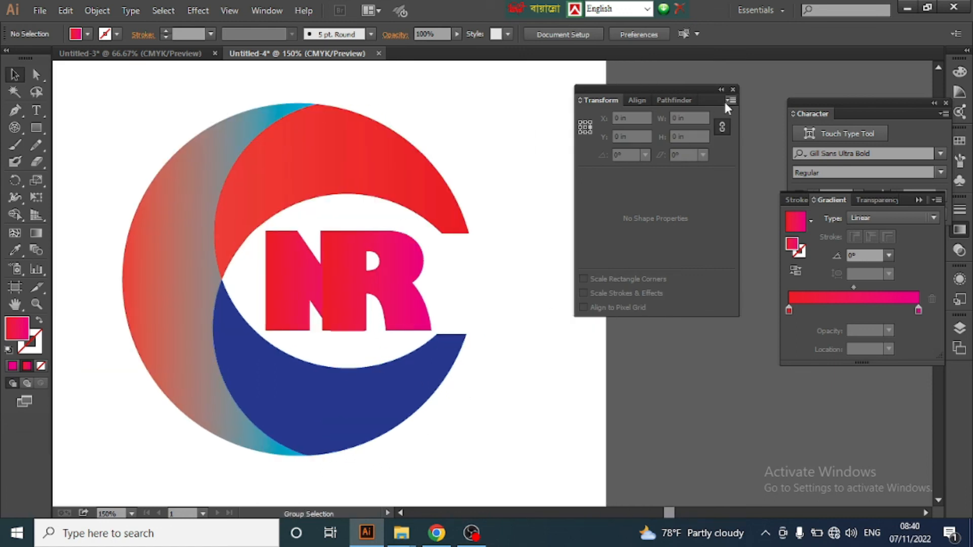
# Collapse and close the floating Transform, Align and Pathfinder group to clear the view of the logo
pyautogui.click(722, 90)
pyautogui.hscroll(-2, 695, 130)
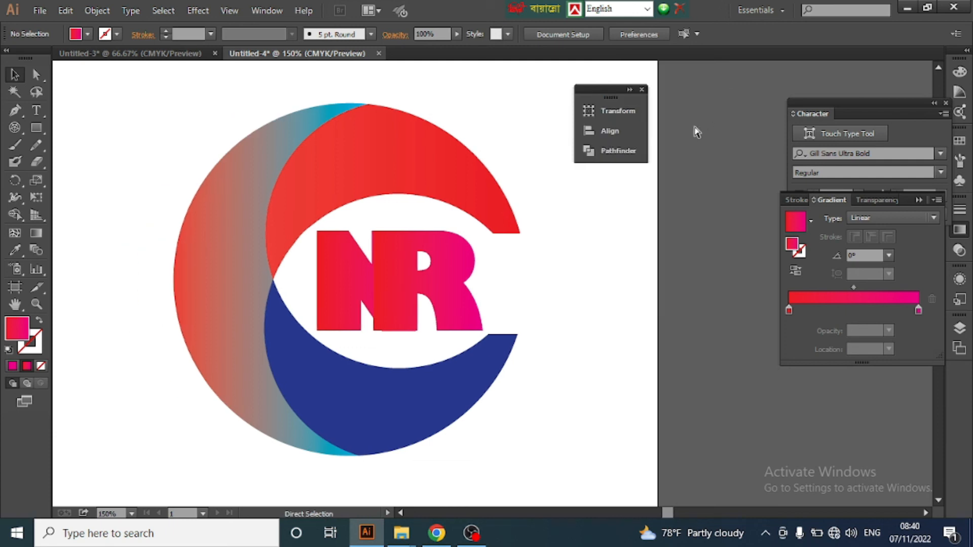
pyautogui.click(630, 90)
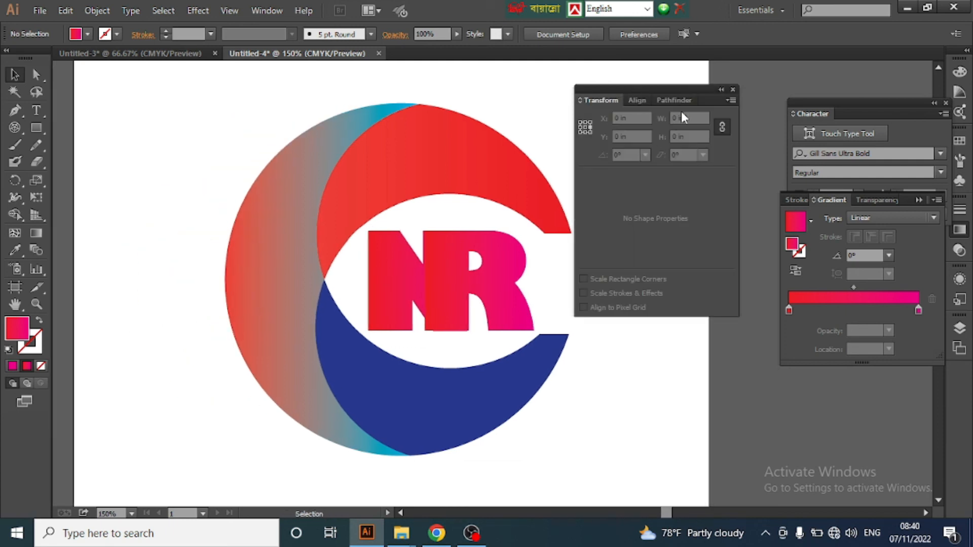
pyautogui.click(721, 91)
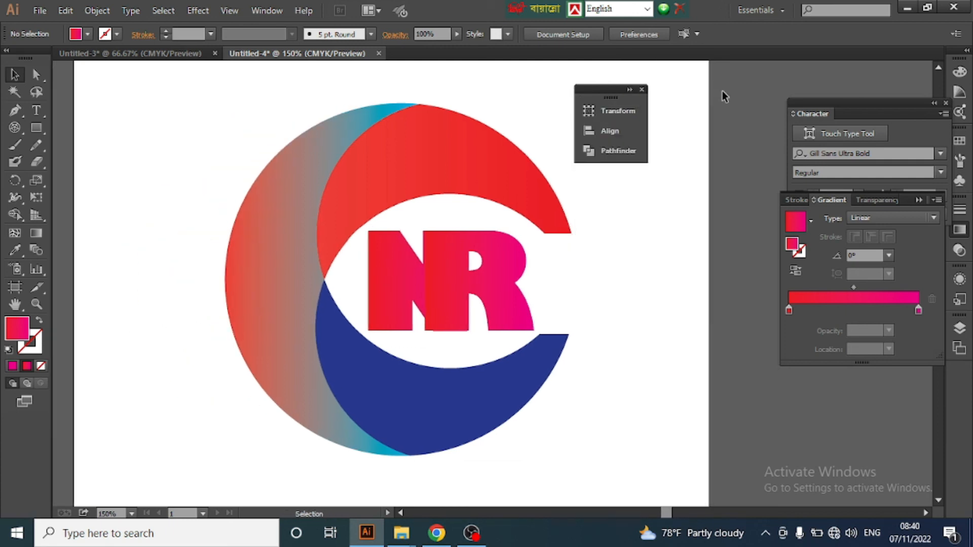
pyautogui.click(642, 90)
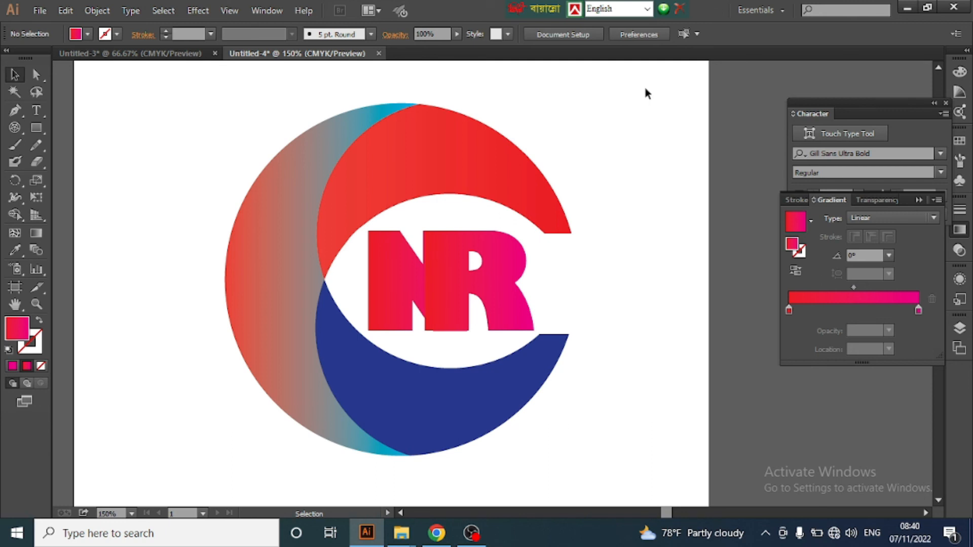